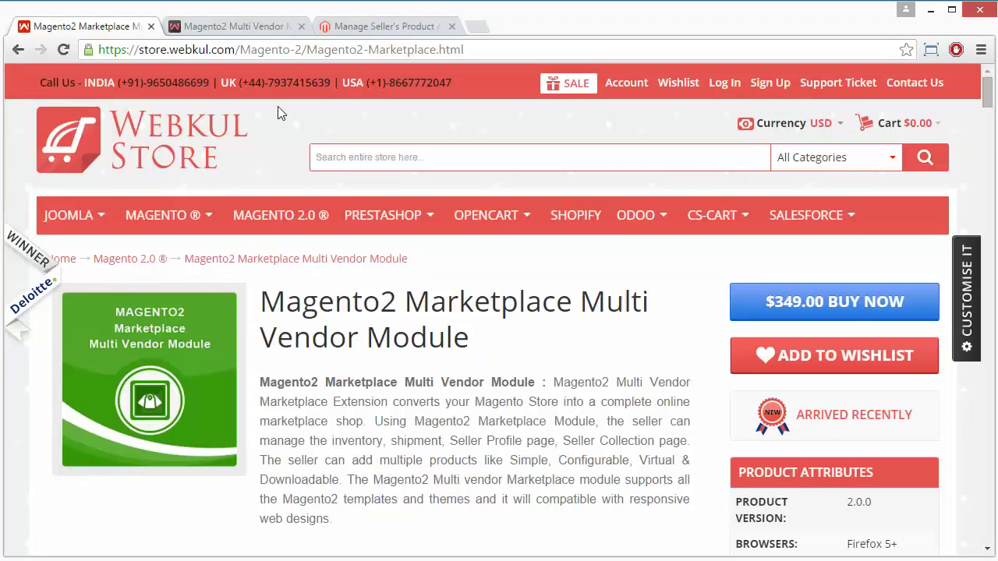
# Switch to the Magento admin, open the product Categories page and start a new root category
pyautogui.click(356, 26)
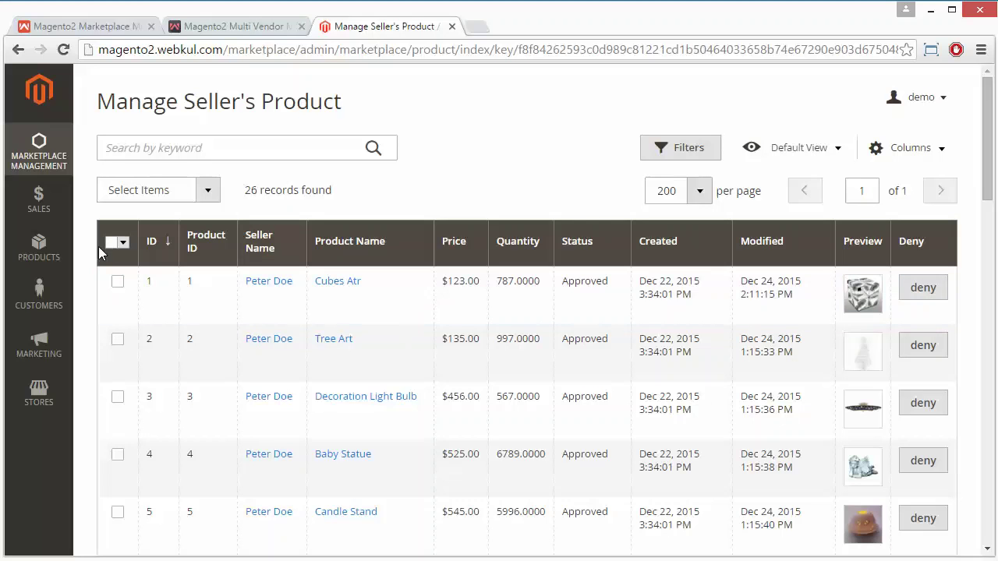
pyautogui.click(40, 250)
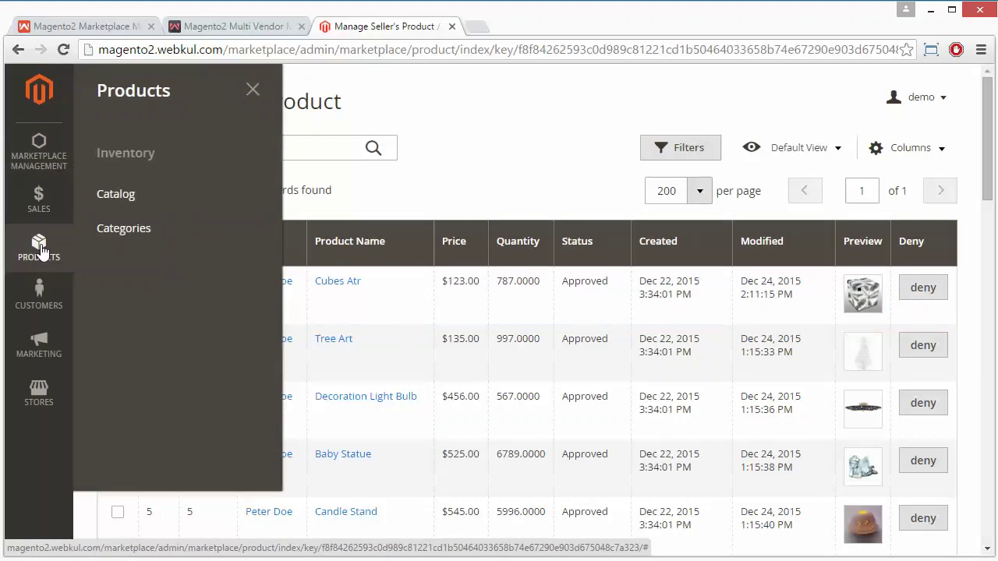
pyautogui.click(128, 228)
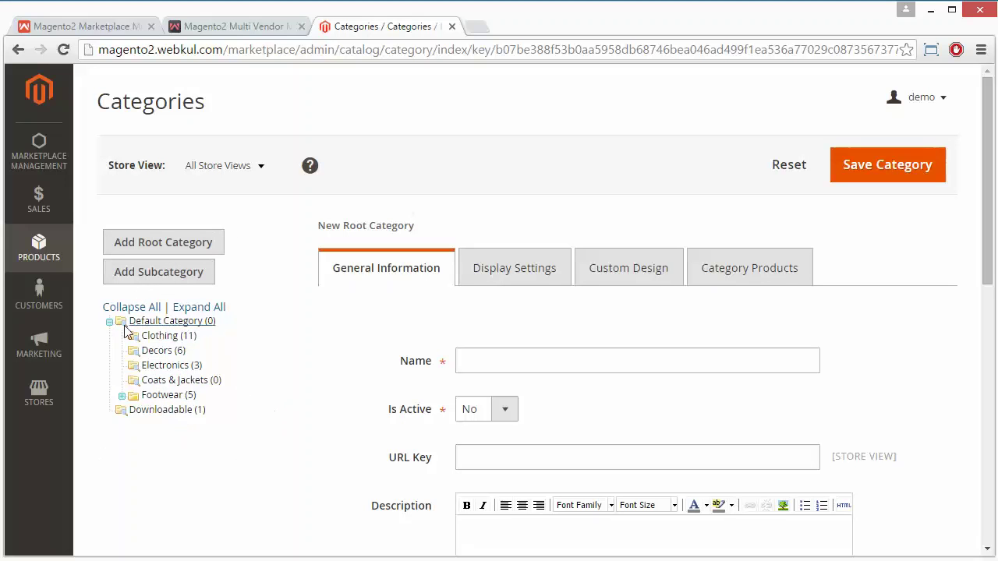
pyautogui.click(150, 323)
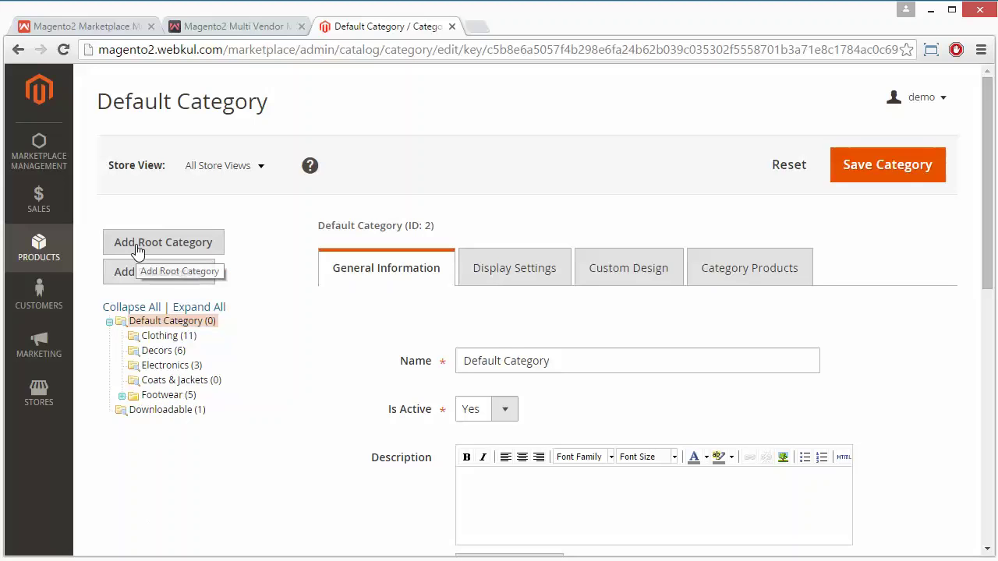
pyautogui.click(137, 246)
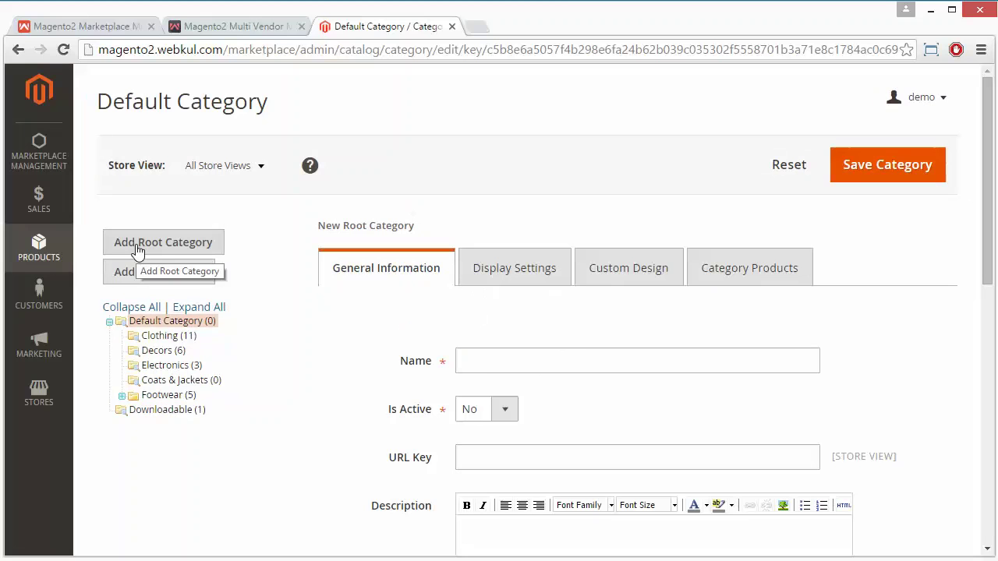
# Look over the new root category's General Information form, from the Name field down to the meta fields
pyautogui.click(478, 368)
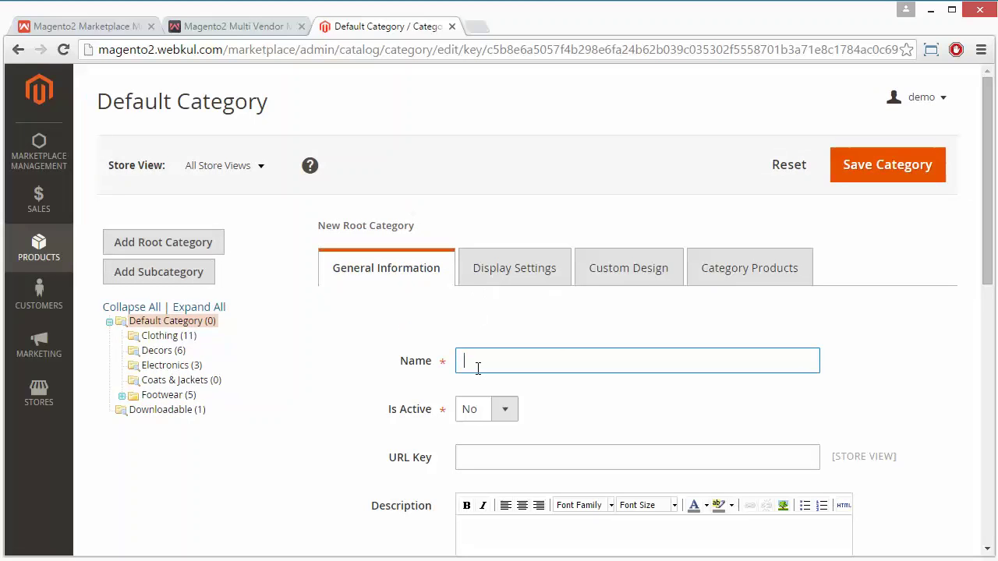
pyautogui.scroll(-2, 330, 431)
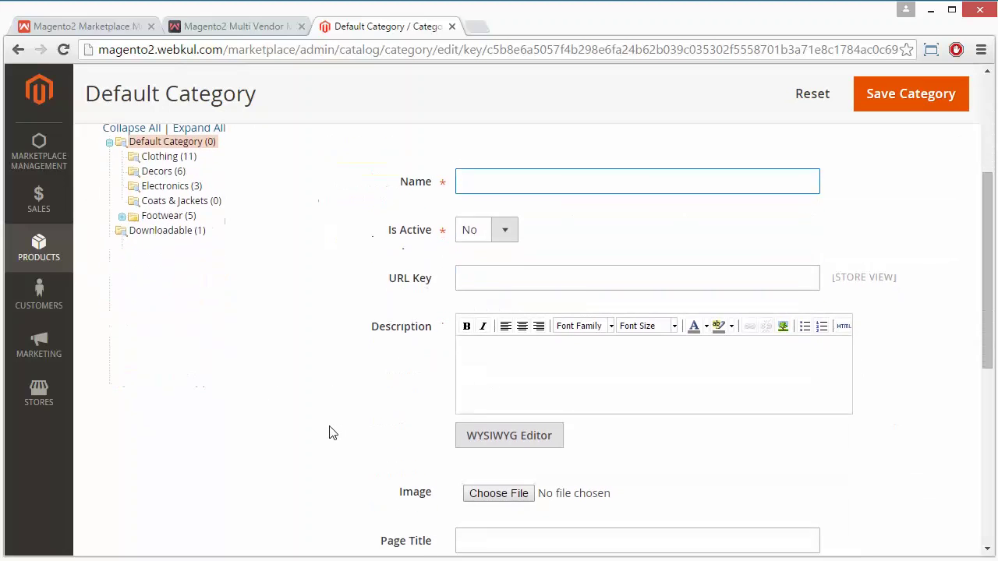
pyautogui.scroll(-3, 330, 433)
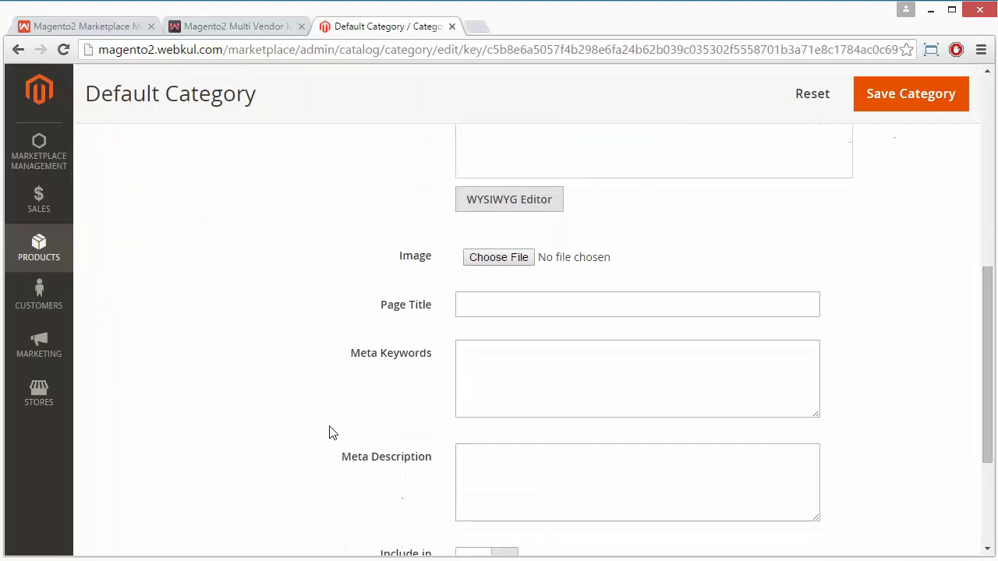
pyautogui.scroll(-2, 330, 433)
pyautogui.scroll(5, 330, 433)
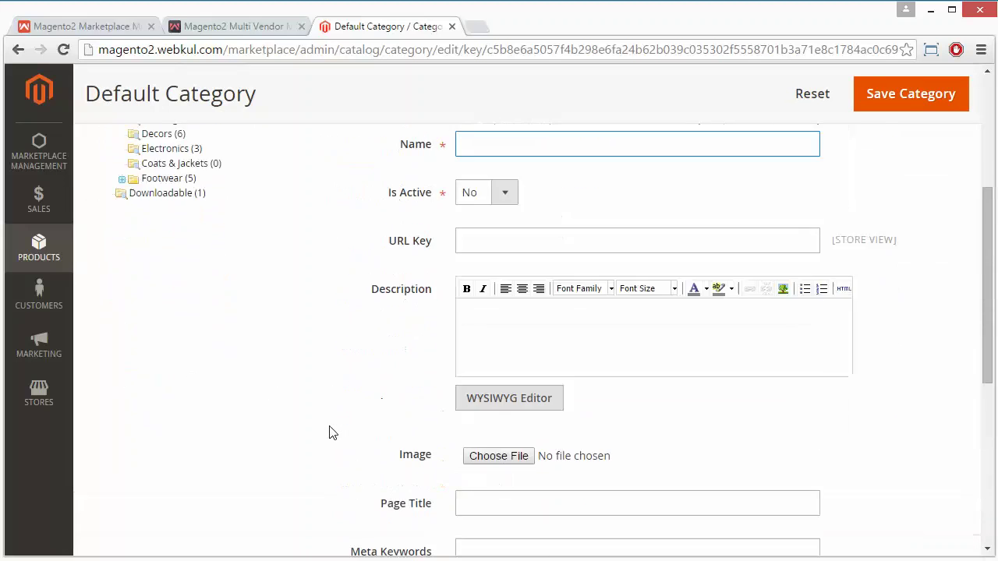
pyautogui.scroll(3, 330, 432)
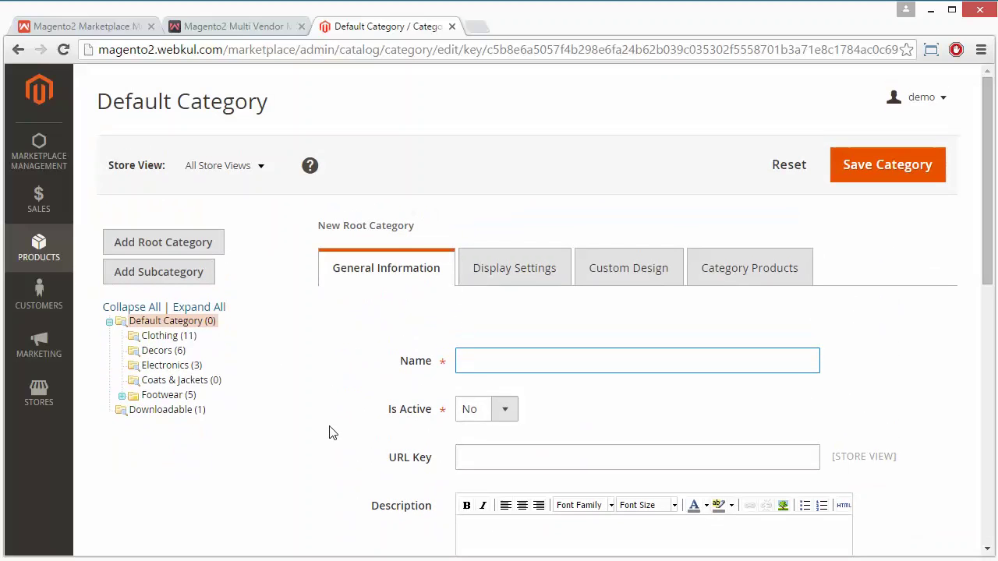
# Examine the Is Active setting and the URL Key, Description and Image fields of the new root category
pyautogui.scroll(-3, 330, 431)
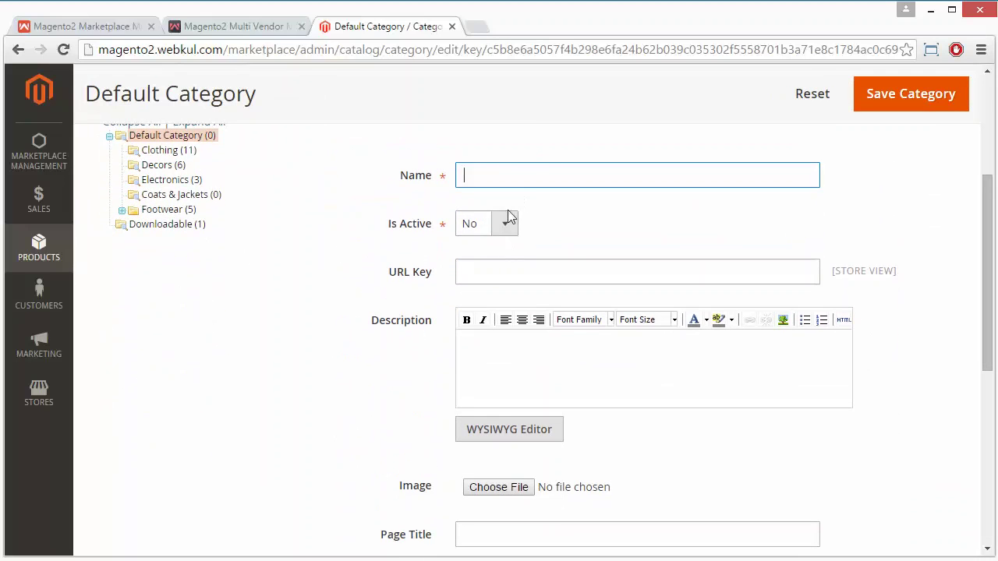
pyautogui.click(507, 227)
pyautogui.click(507, 227)
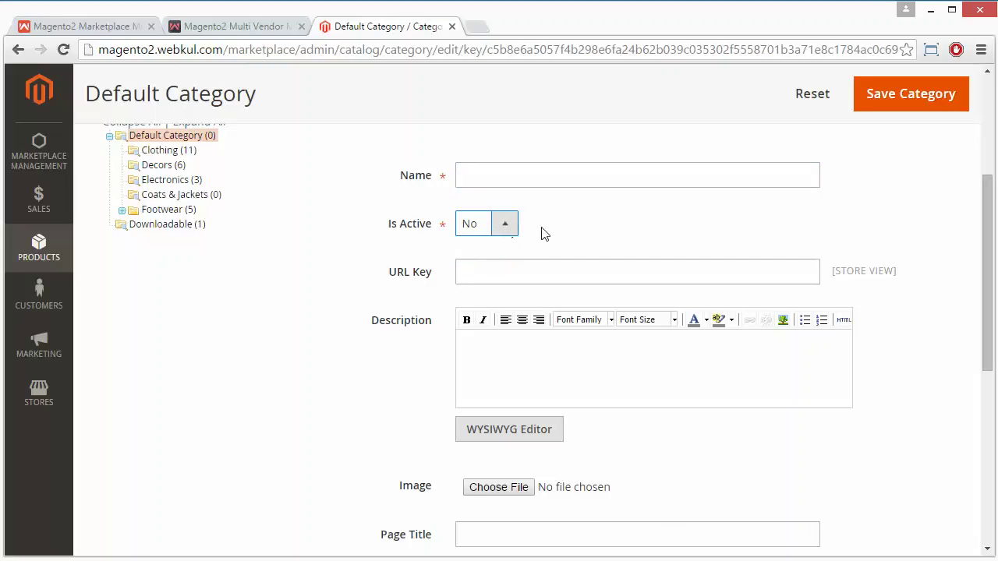
pyautogui.click(476, 274)
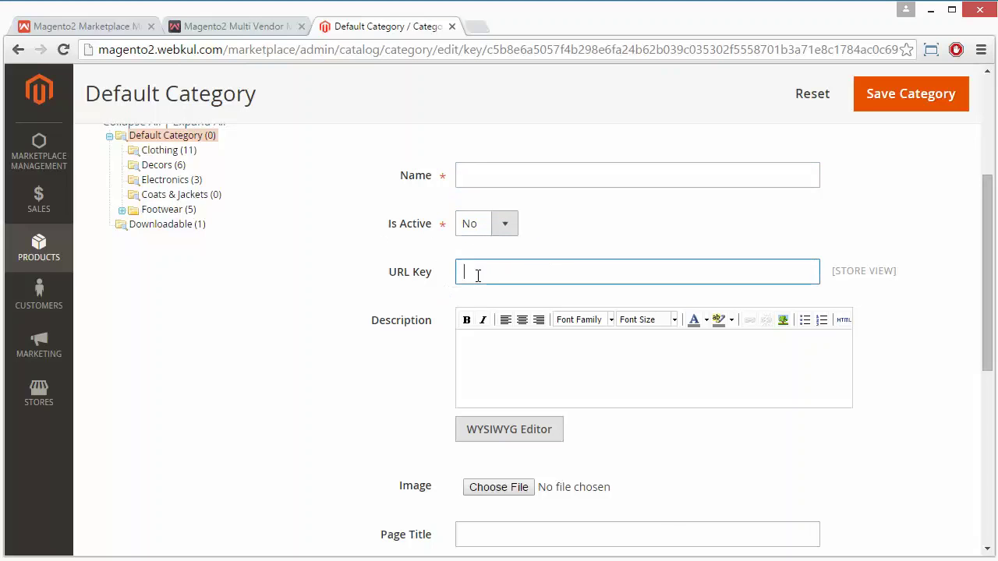
pyautogui.click(495, 343)
pyautogui.scroll(-3, 329, 400)
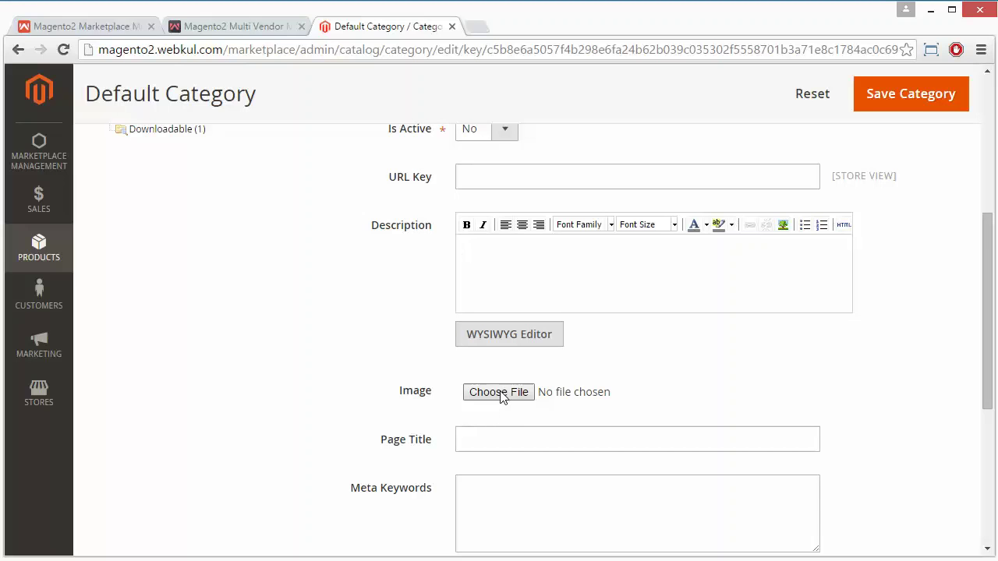
pyautogui.scroll(-4, 325, 393)
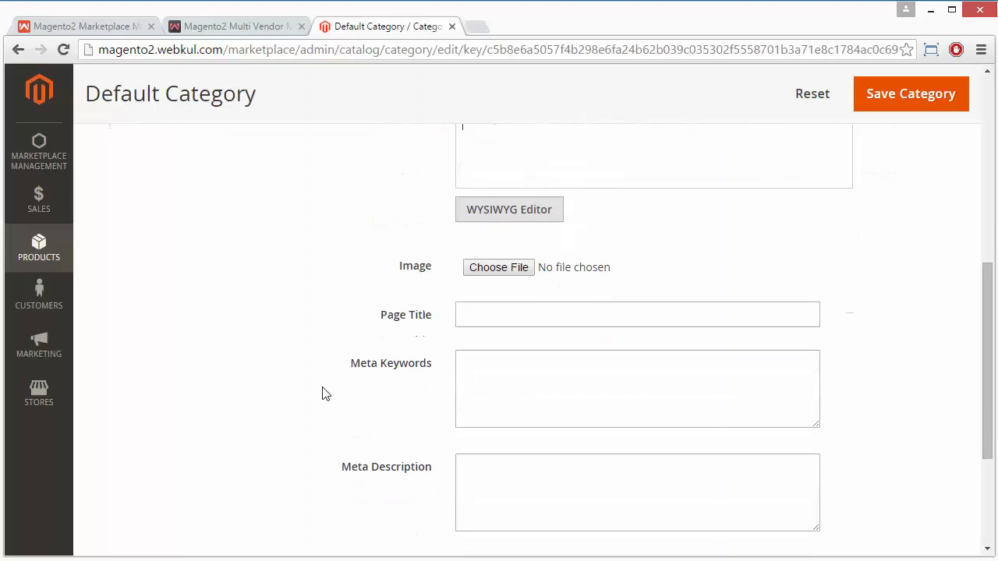
# Examine the Page Title, Meta Keywords and Meta Description fields and the Include in Navigation Menu options
pyautogui.click(494, 304)
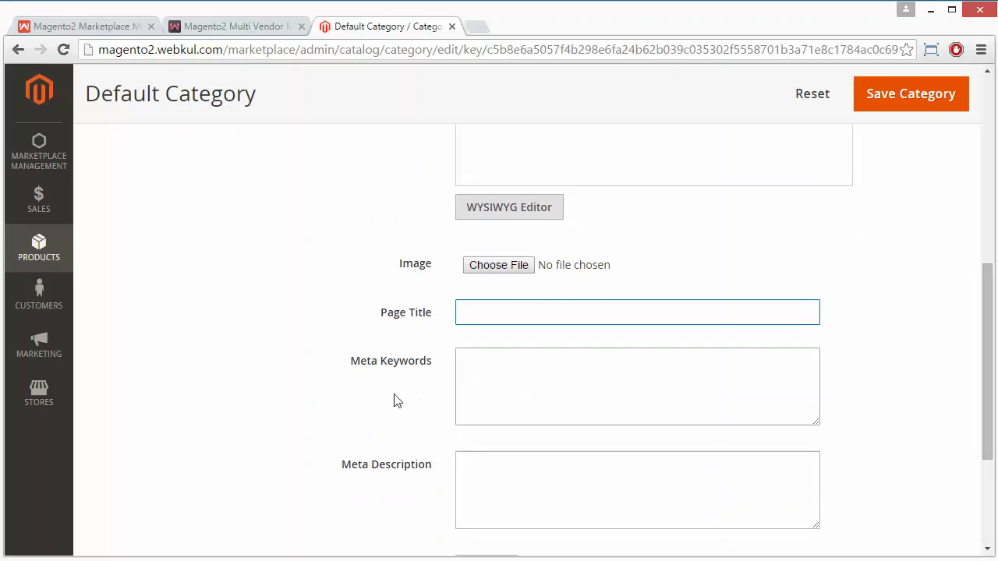
pyautogui.scroll(-3, 381, 401)
pyautogui.click(479, 272)
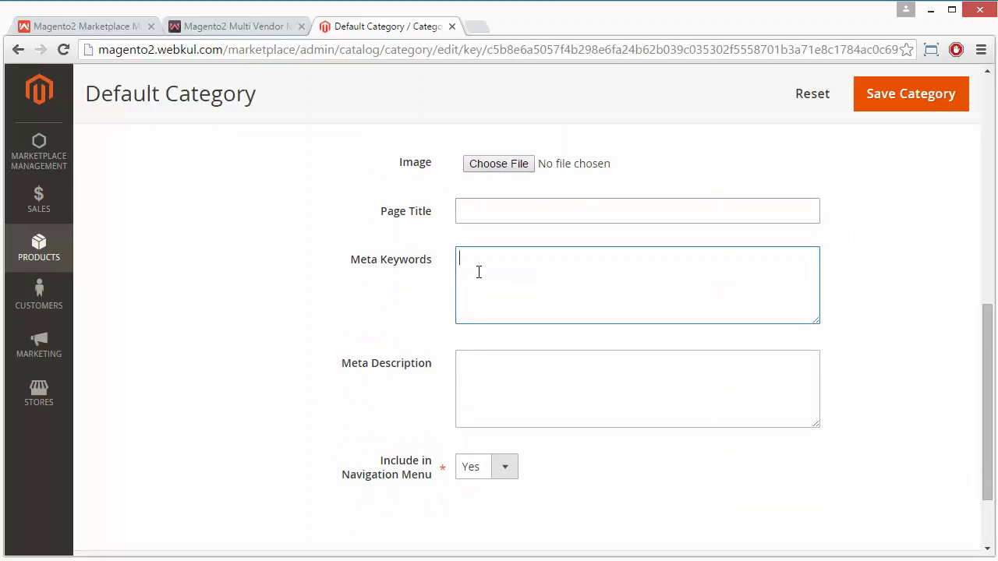
pyautogui.click(499, 380)
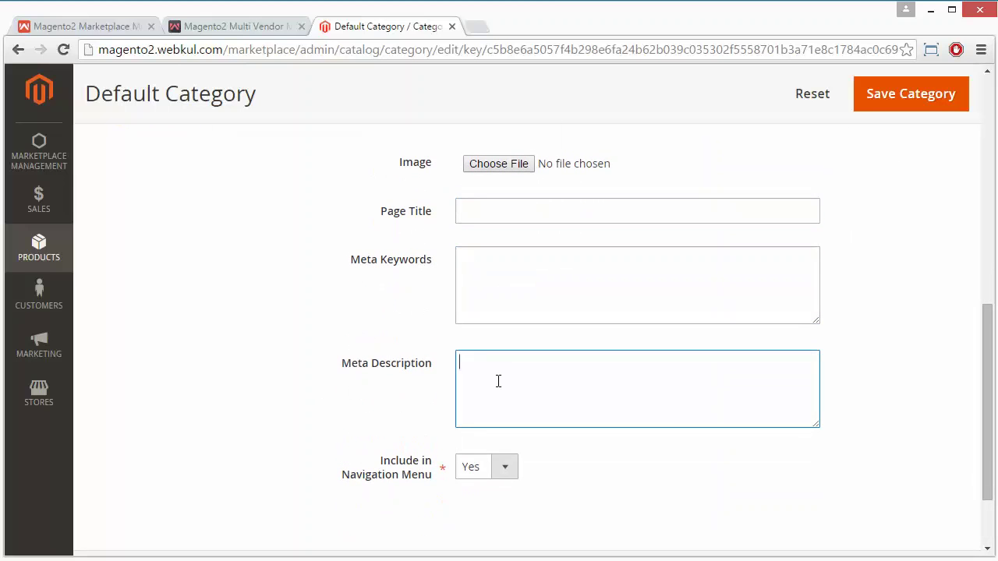
pyautogui.scroll(-3, 253, 423)
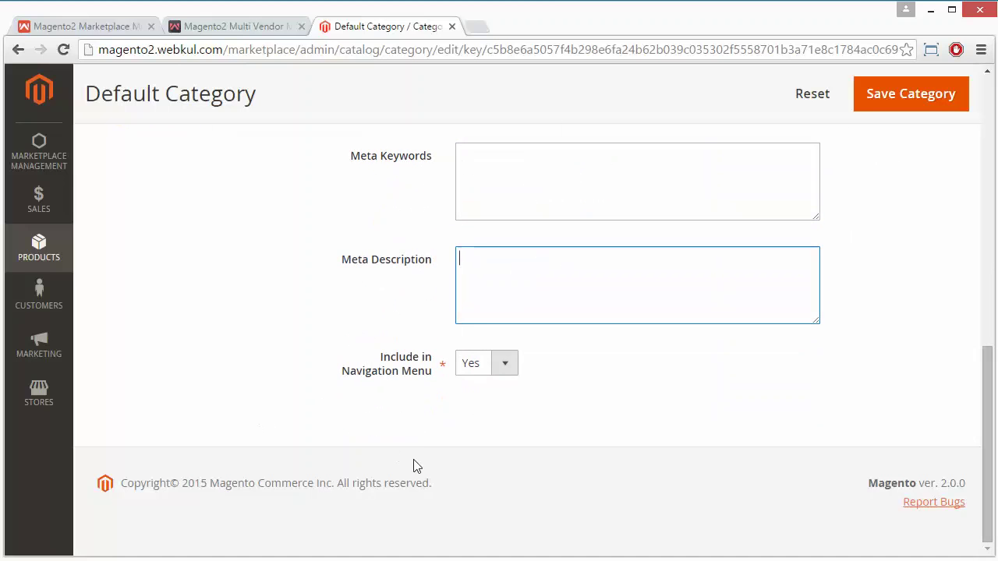
pyautogui.click(506, 364)
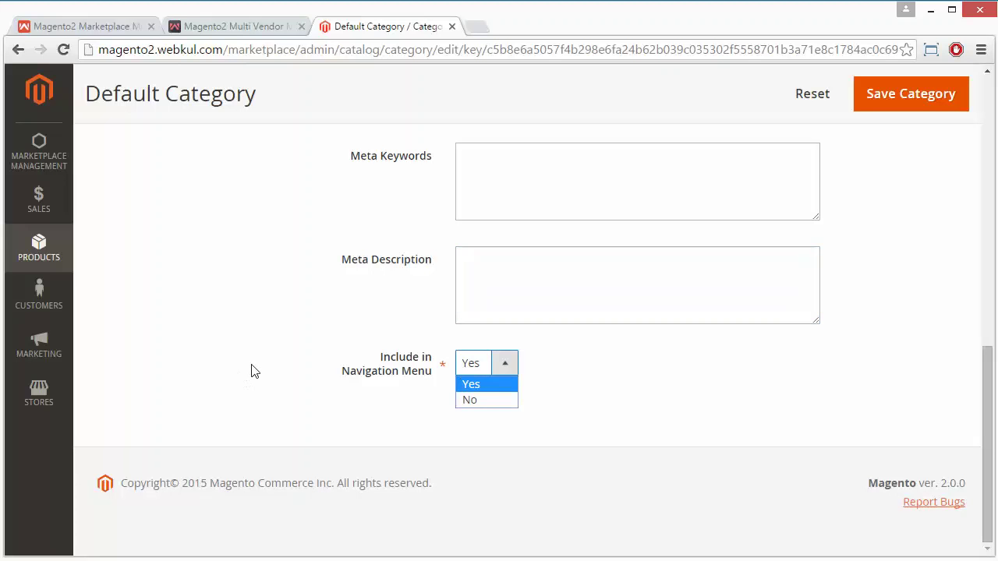
pyautogui.scroll(5, 252, 372)
pyautogui.scroll(5, 252, 372)
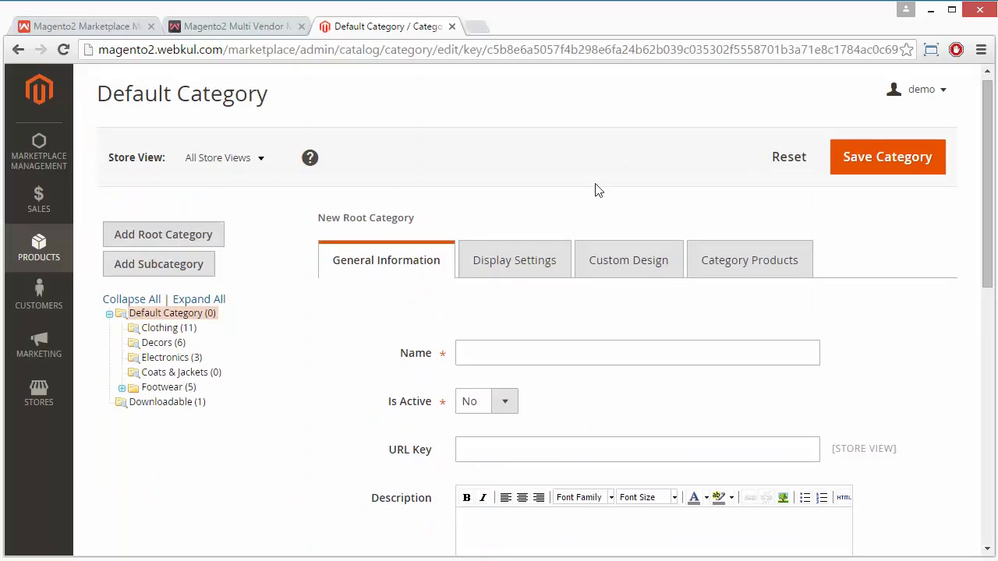
# Open the new root category's Display Settings and examine the Display Mode, CMS Block and Is Anchor options
pyautogui.click(535, 268)
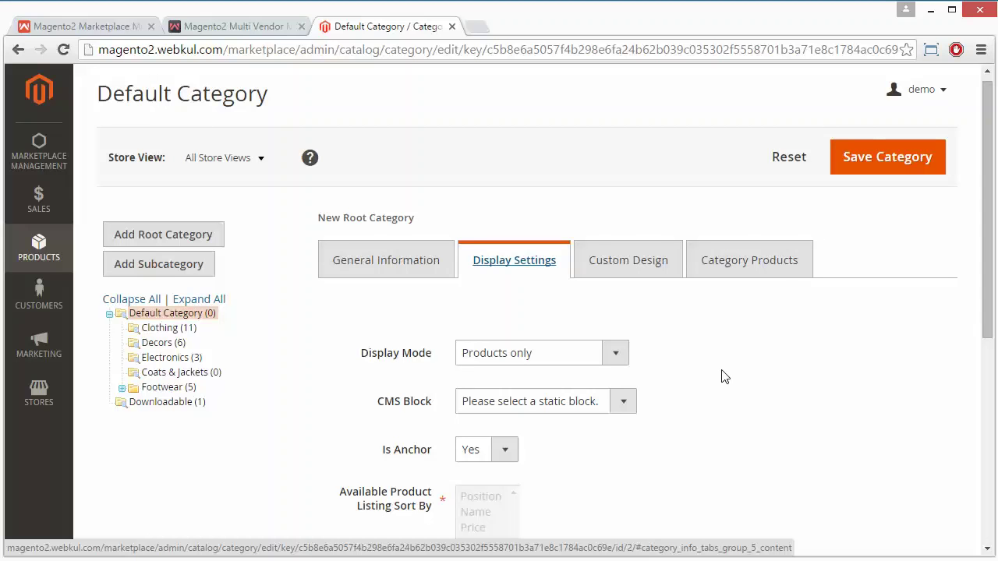
pyautogui.scroll(-1, 722, 376)
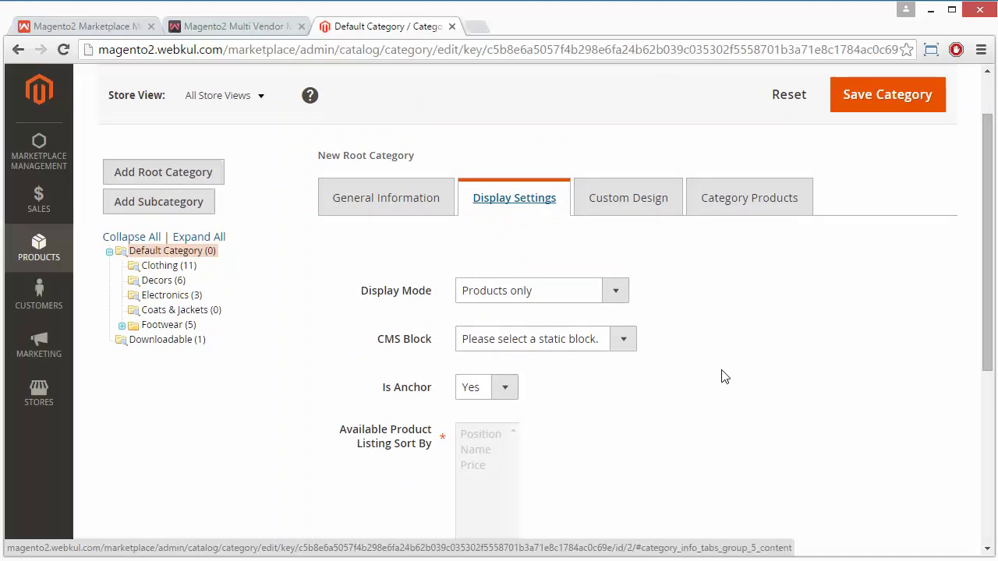
pyautogui.click(620, 292)
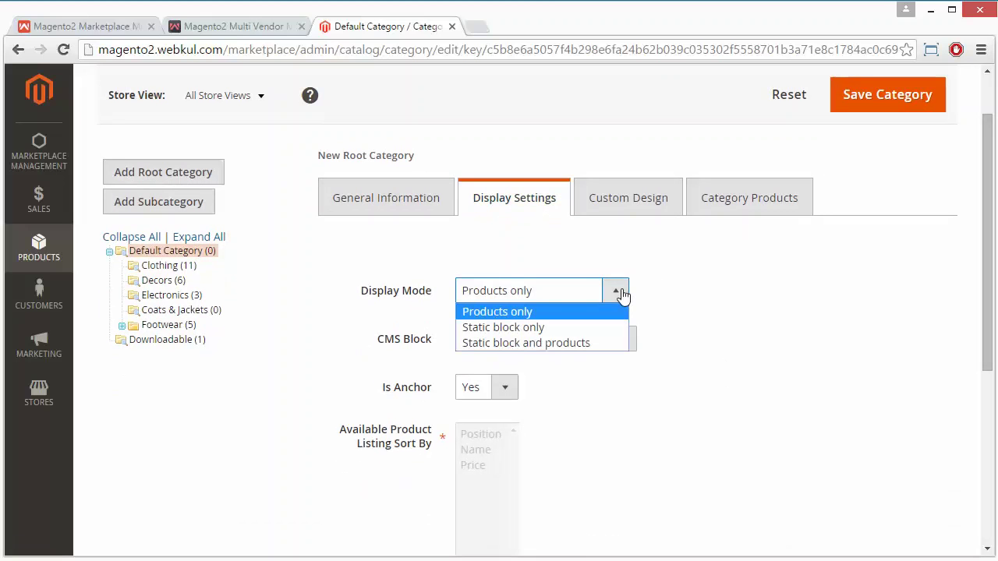
pyautogui.click(716, 306)
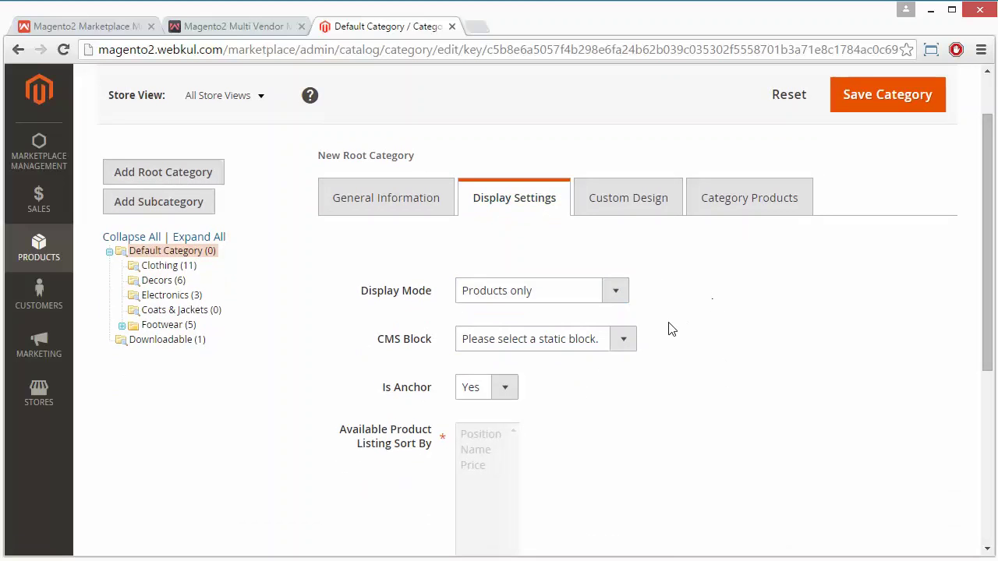
pyautogui.click(628, 343)
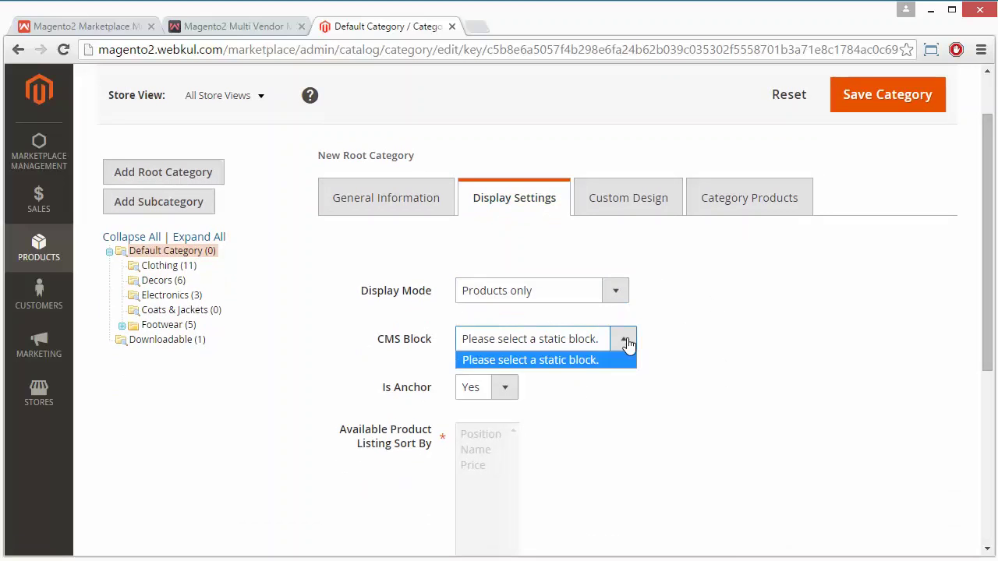
pyautogui.click(627, 343)
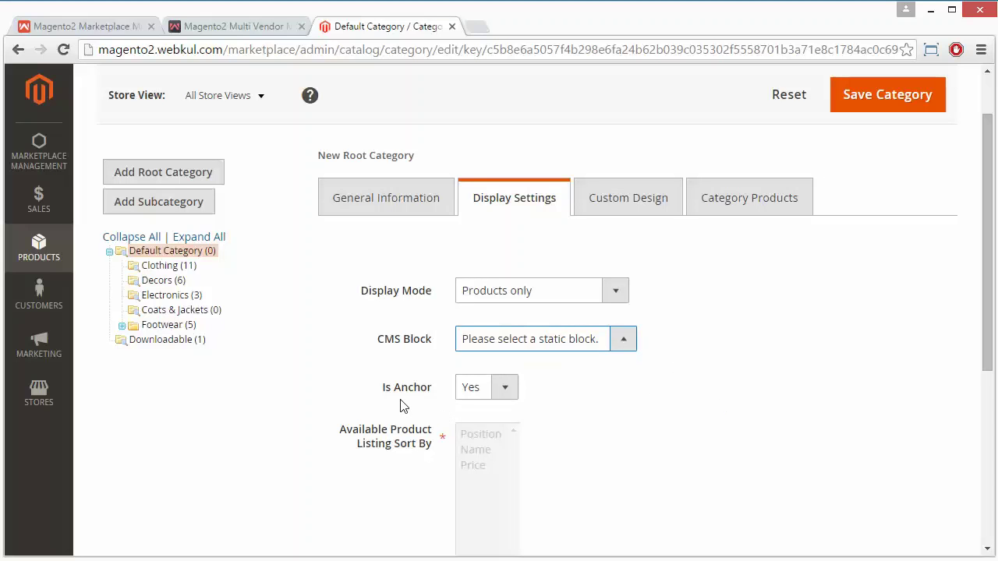
pyautogui.click(508, 389)
pyautogui.click(514, 400)
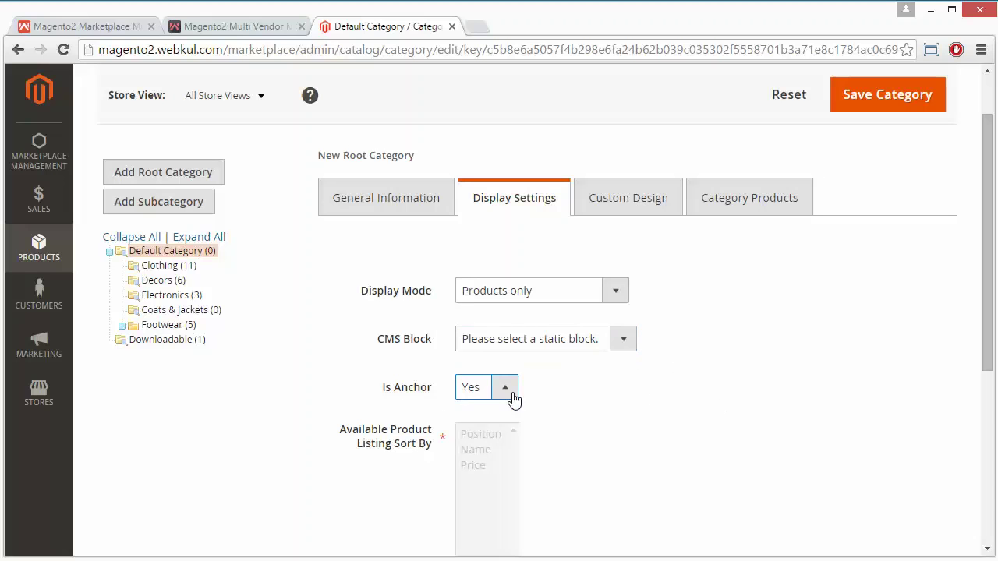
pyautogui.click(664, 416)
# Try limiting Available Product Listing Sort By to Name and Price, and re-enable Use All Available Attributes
pyautogui.scroll(-3, 664, 416)
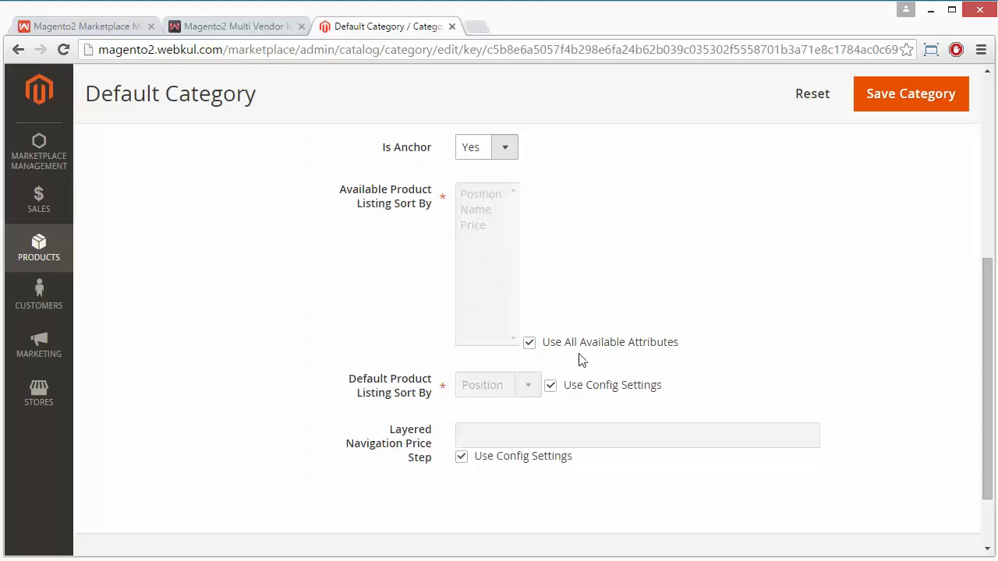
pyautogui.click(530, 344)
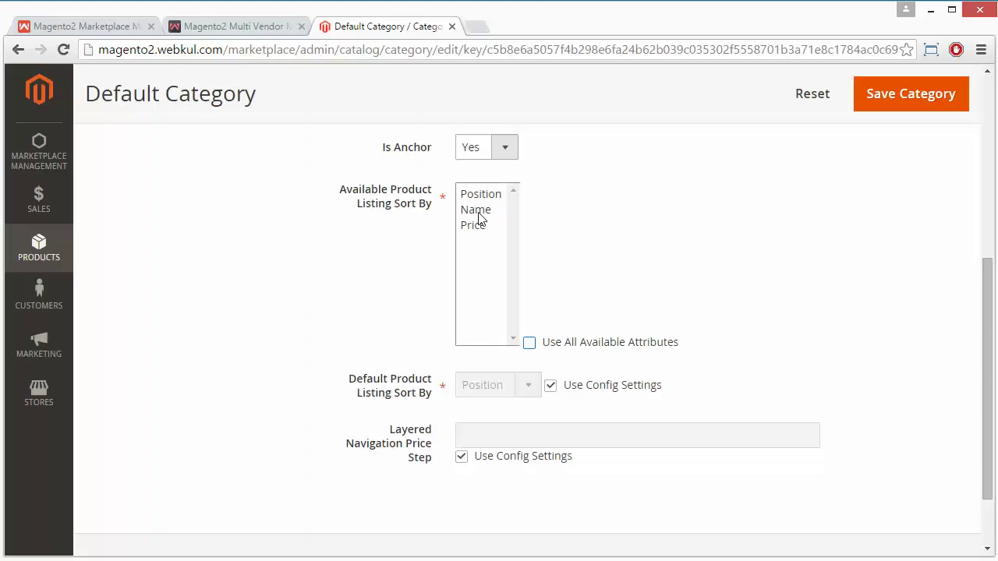
pyautogui.moveTo(479, 214); pyautogui.dragTo(485, 227)
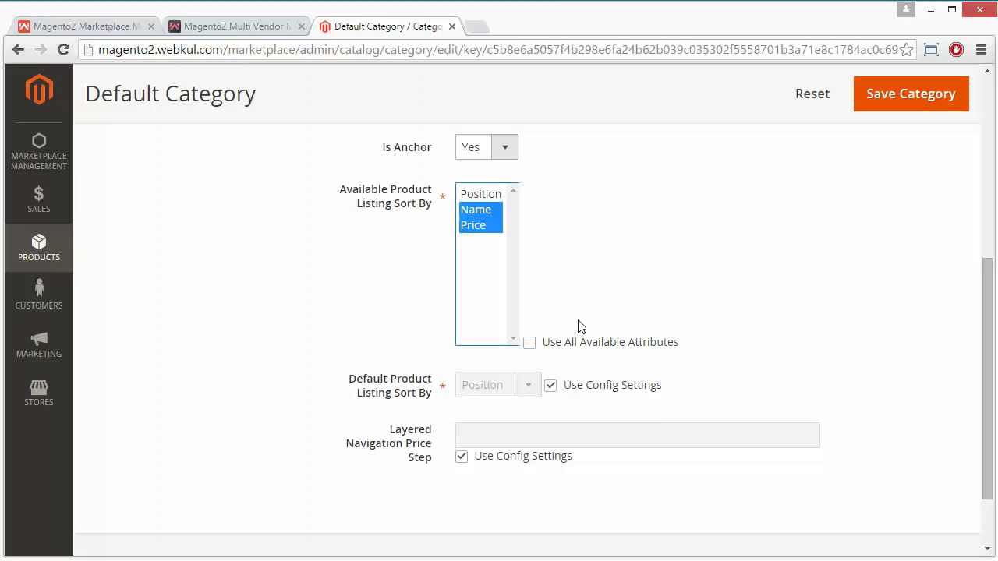
pyautogui.click(532, 345)
# Disable Use Config Settings for Default Product Listing Sort By, view its sort options and re-enable the config settings
pyautogui.scroll(-2, 671, 350)
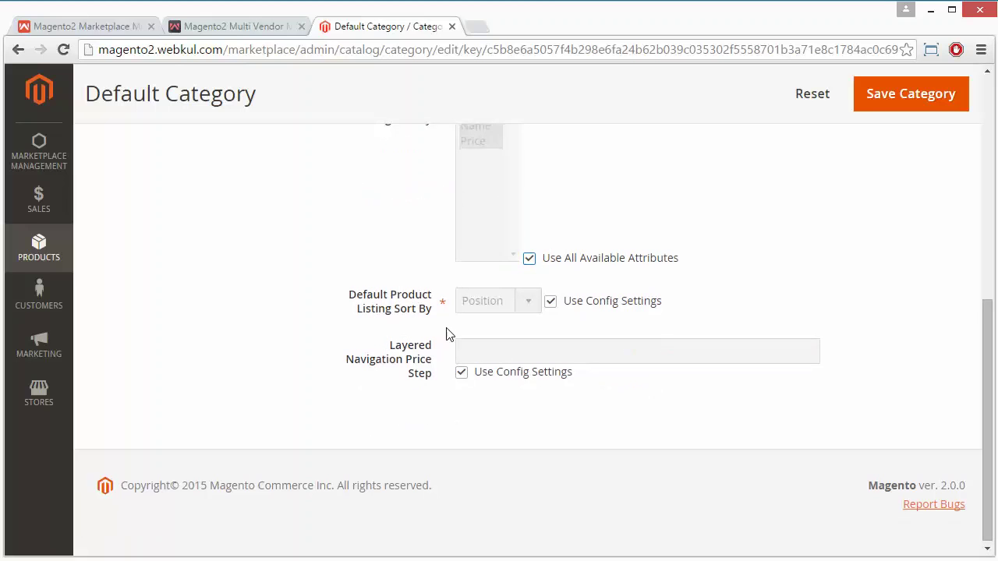
pyautogui.click(552, 302)
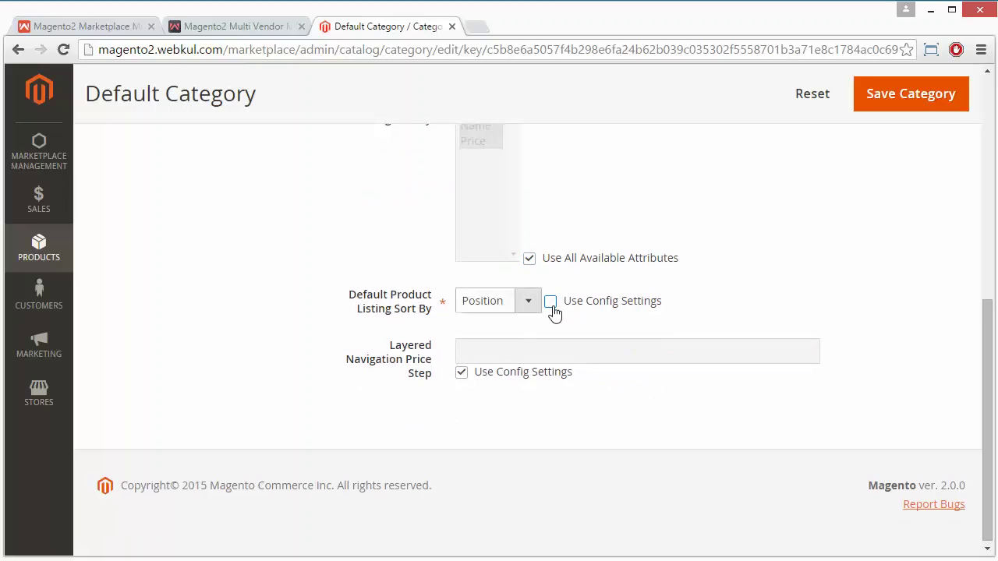
pyautogui.click(530, 302)
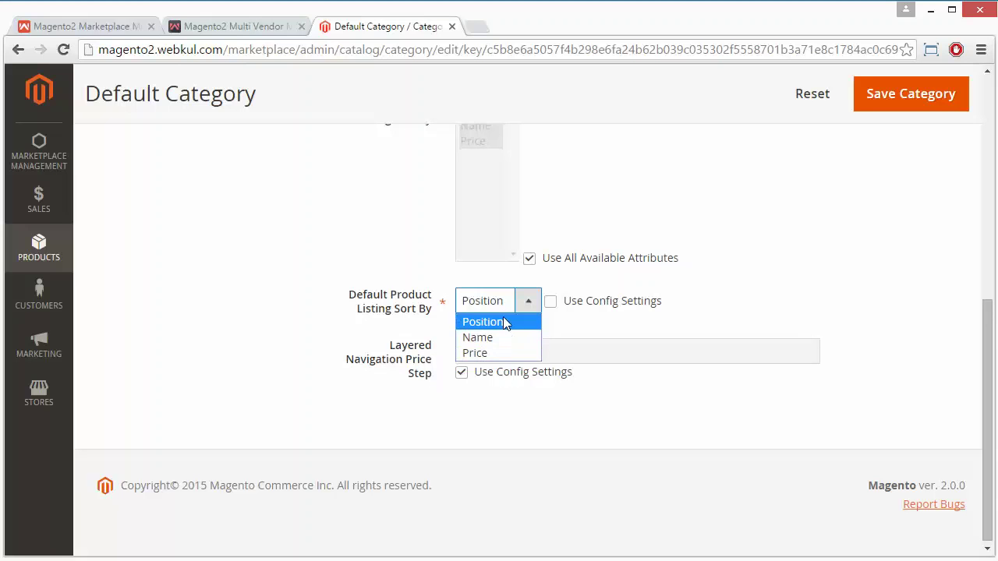
pyautogui.click(550, 303)
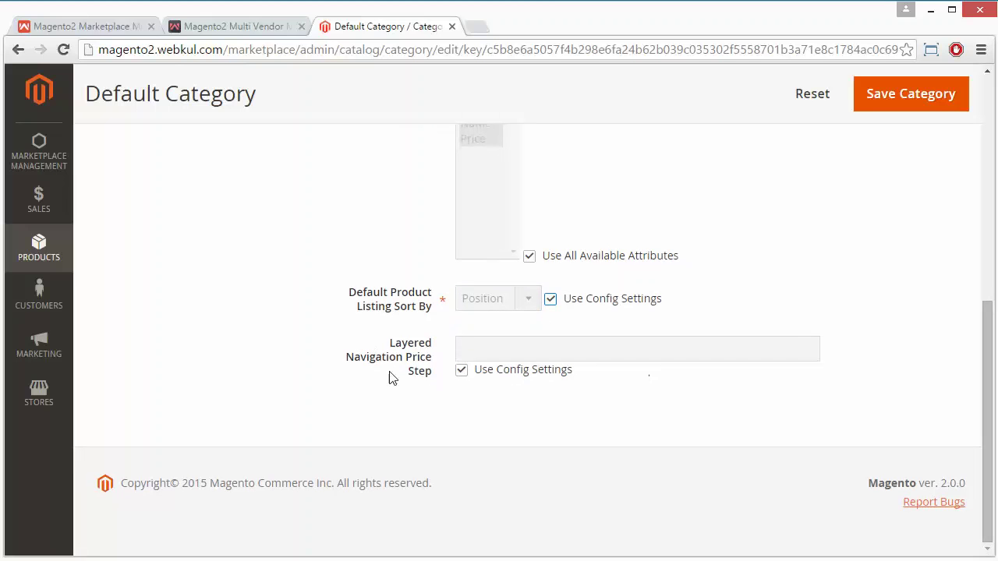
# Disable Use Config Settings for Layered Navigation Price Step, view its value field and re-enable the config settings
pyautogui.click(461, 371)
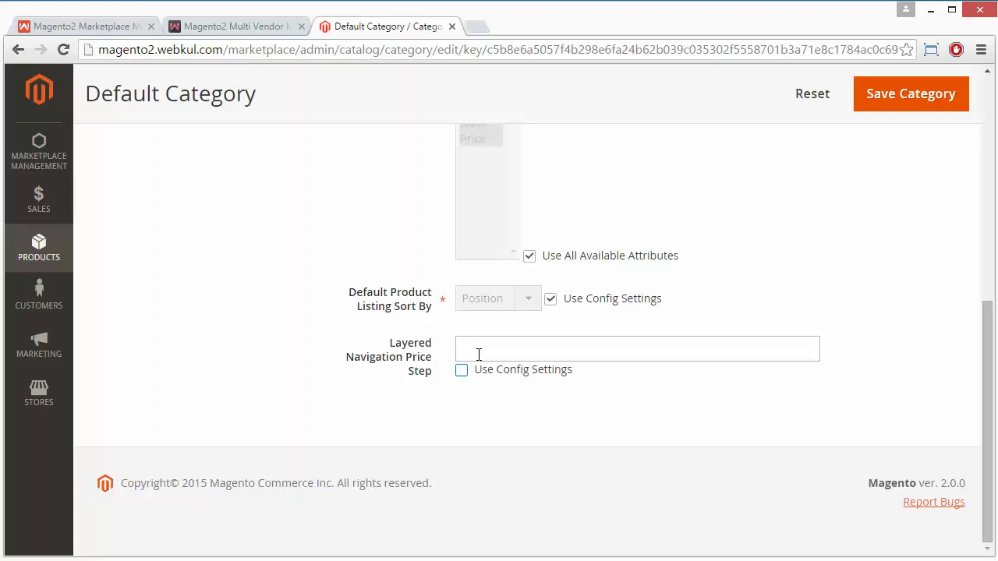
pyautogui.click(472, 347)
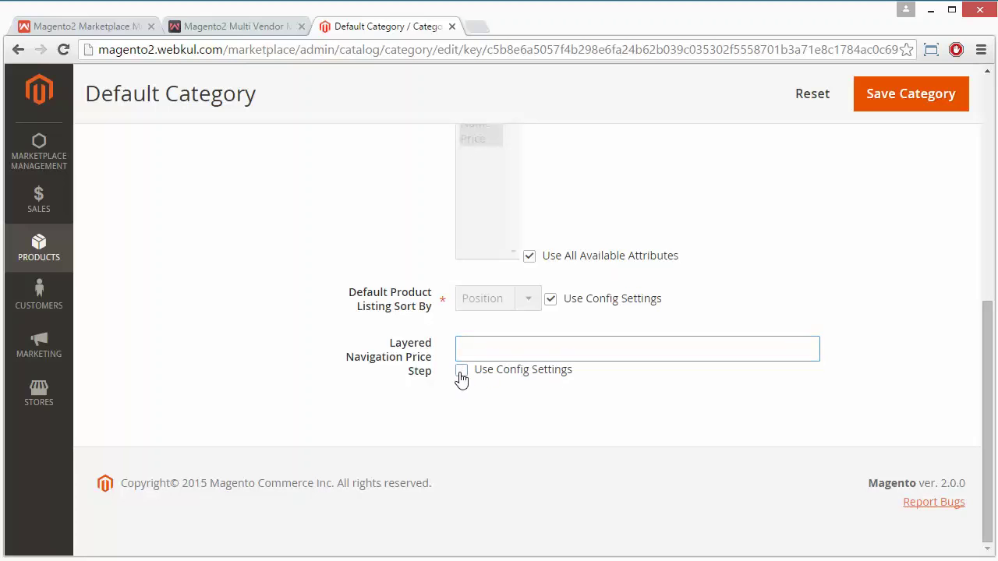
pyautogui.click(461, 371)
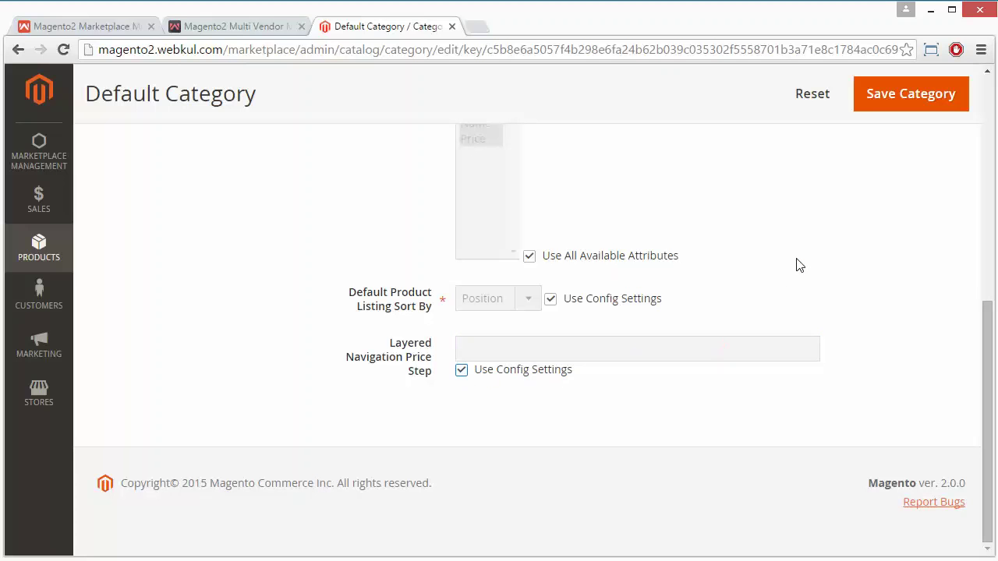
# Open the new root category's Custom Design settings and examine the Use Parent Category Settings and Apply To Products options
pyautogui.scroll(5, 799, 266)
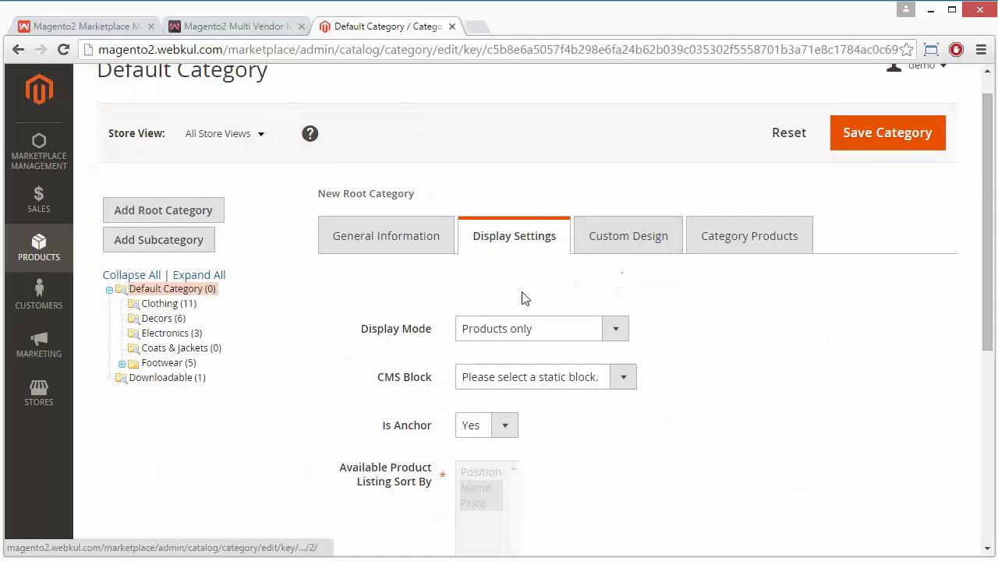
pyautogui.click(626, 239)
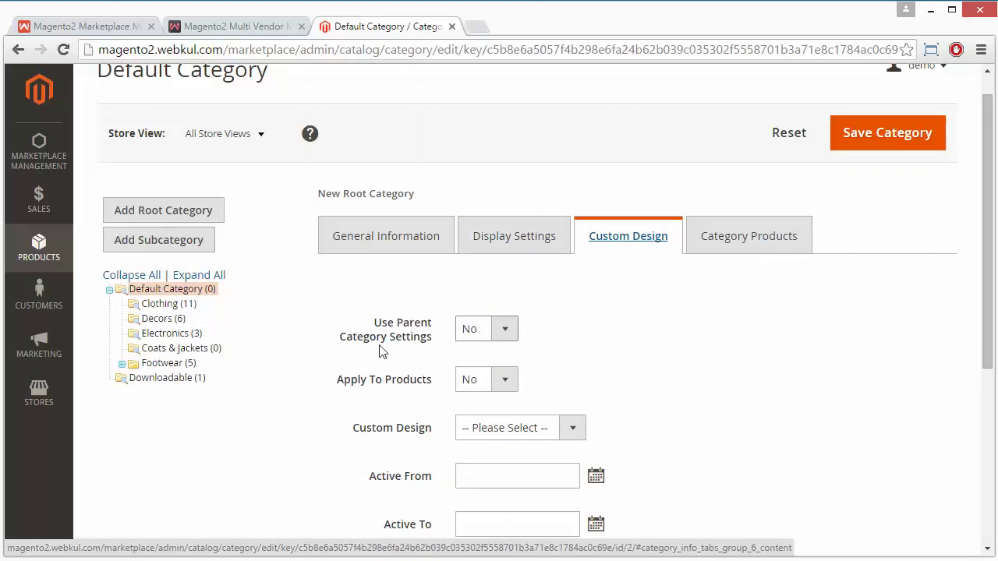
pyautogui.click(507, 336)
pyautogui.click(508, 336)
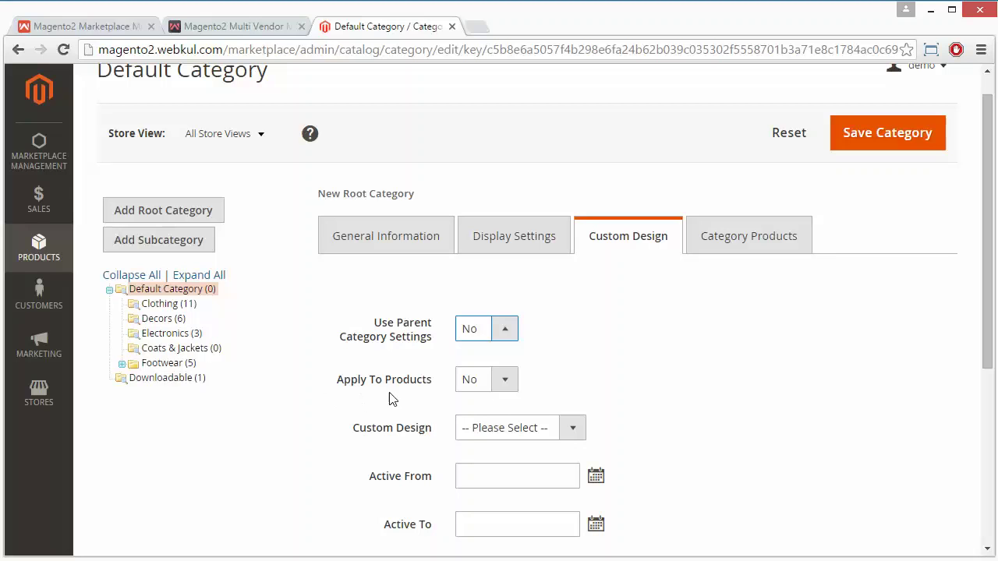
pyautogui.click(514, 386)
pyautogui.click(511, 385)
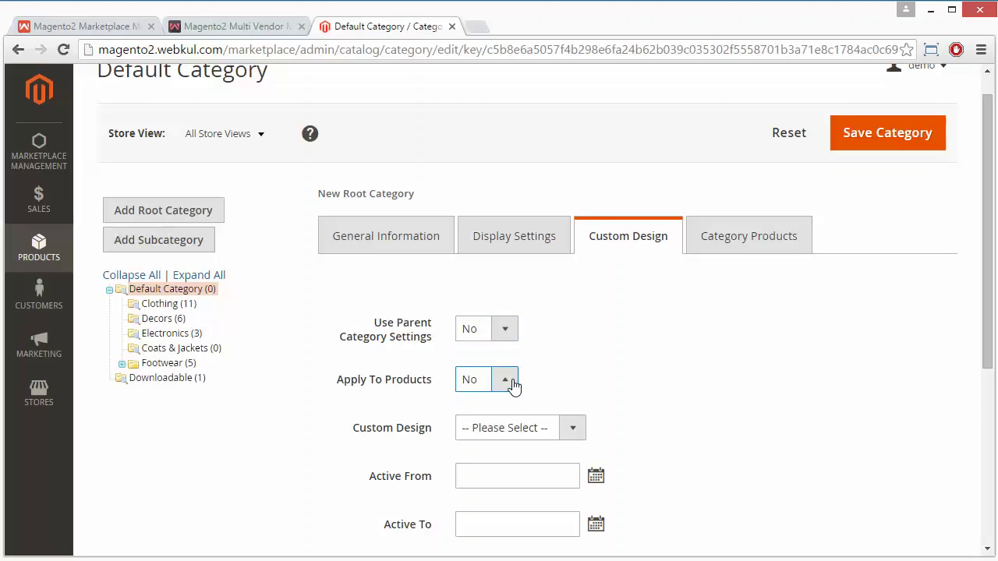
pyautogui.click(512, 386)
pyautogui.click(716, 395)
# View the themes available for Custom Design without selecting one
pyautogui.scroll(-1, 717, 396)
pyautogui.scroll(-1, 716, 396)
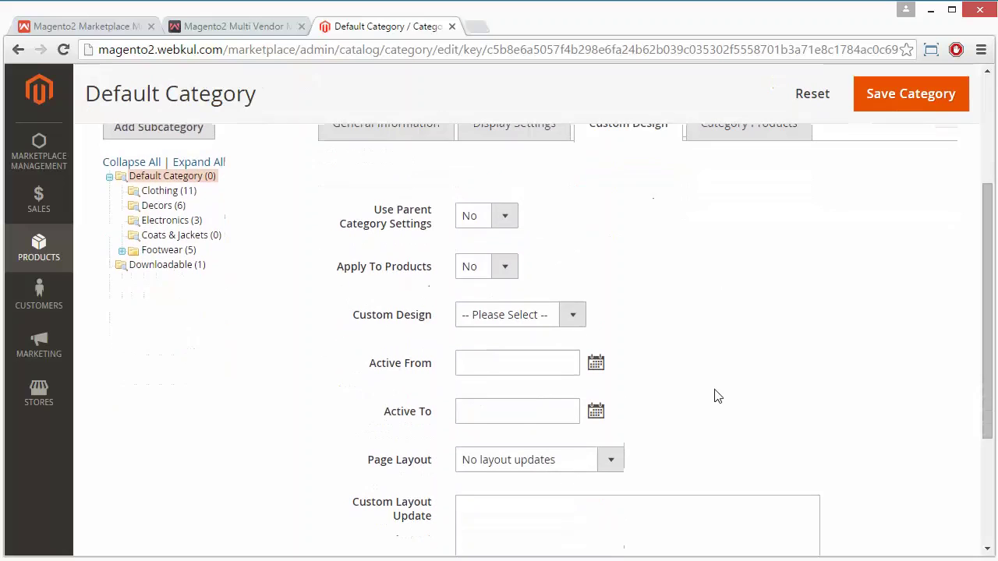
pyautogui.click(579, 312)
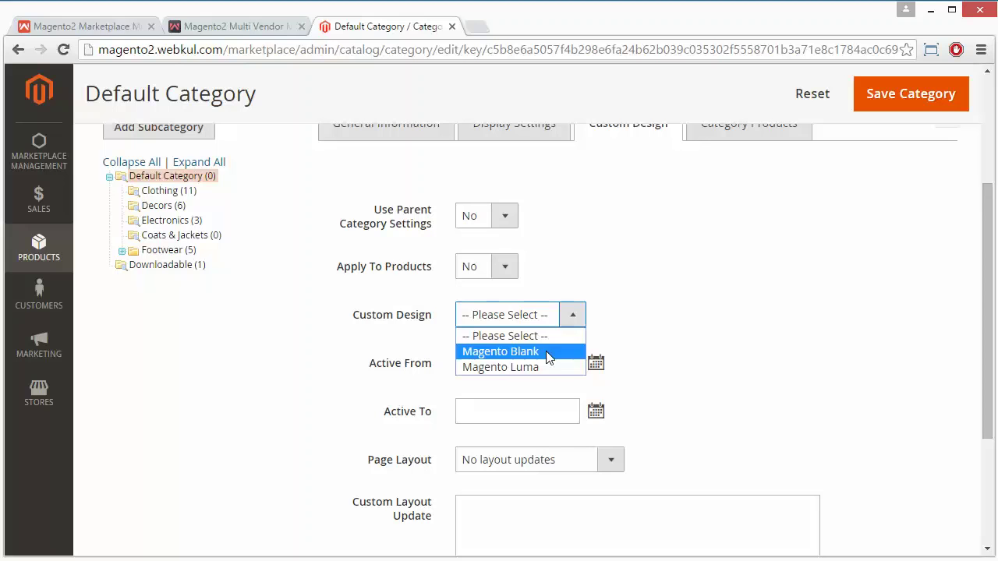
pyautogui.click(617, 265)
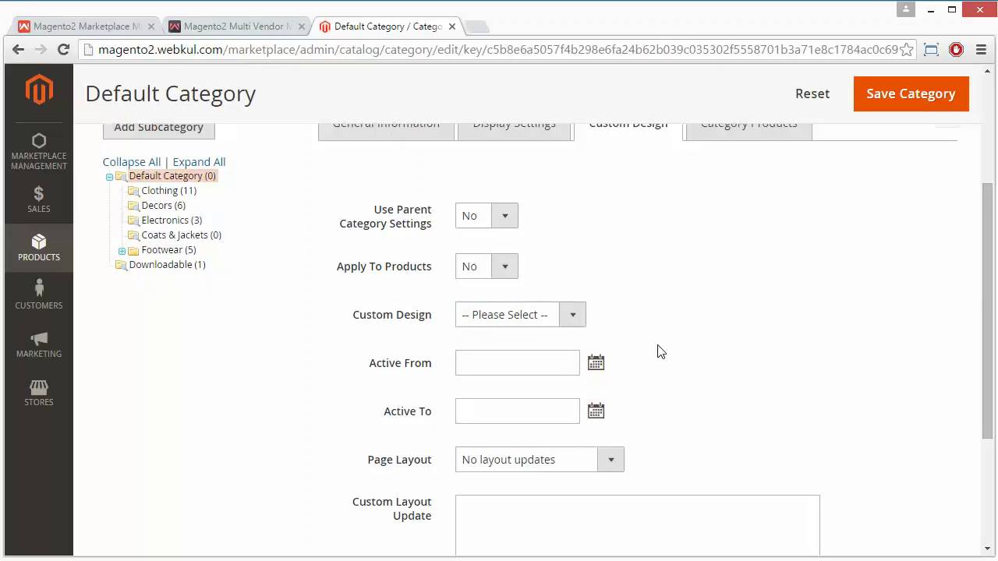
# Examine the Active From and Active To dates, the Page Layout options and the Custom Layout Update field
pyautogui.scroll(-3, 657, 352)
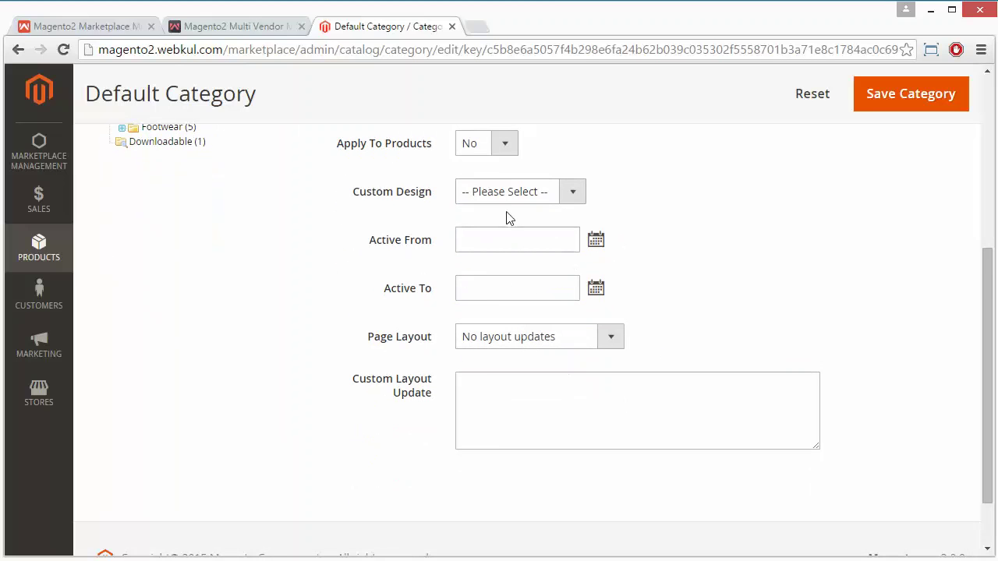
pyautogui.scroll(-2, 733, 305)
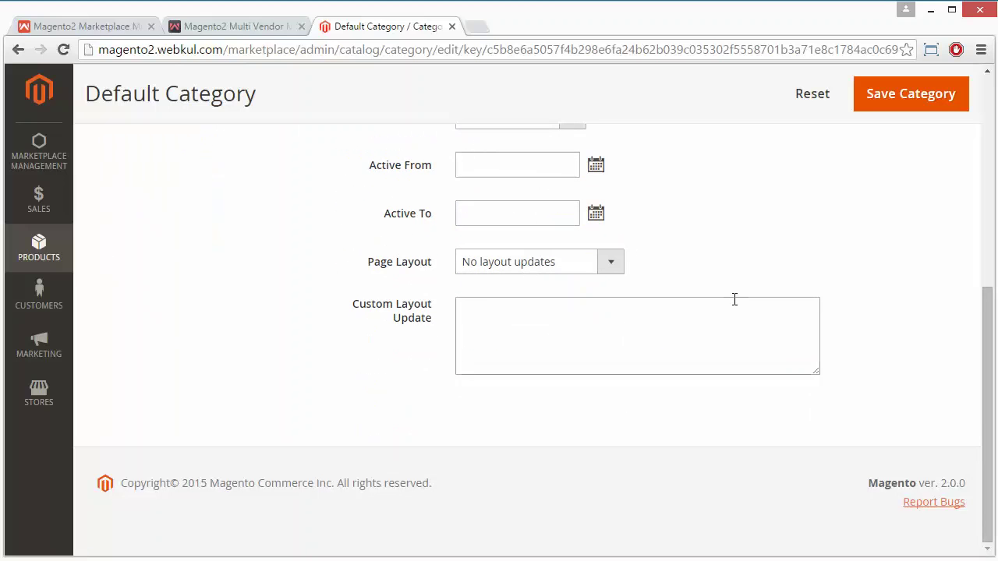
pyautogui.click(620, 264)
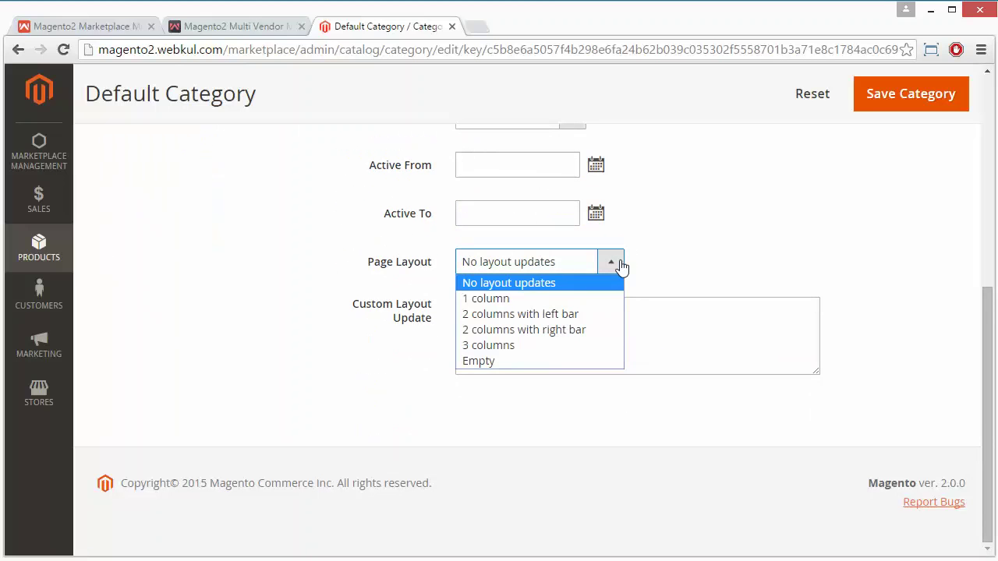
pyautogui.click(507, 285)
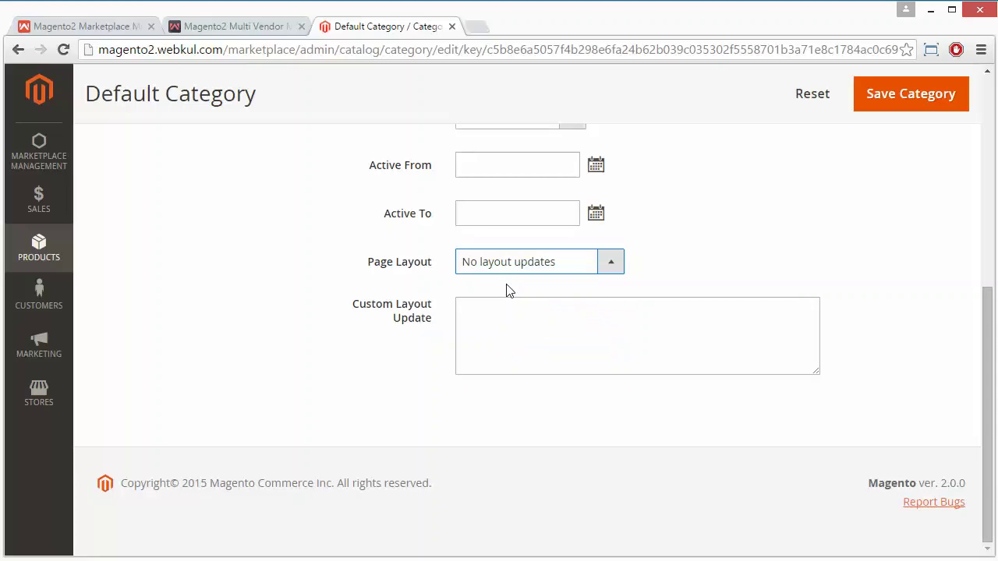
pyautogui.click(480, 320)
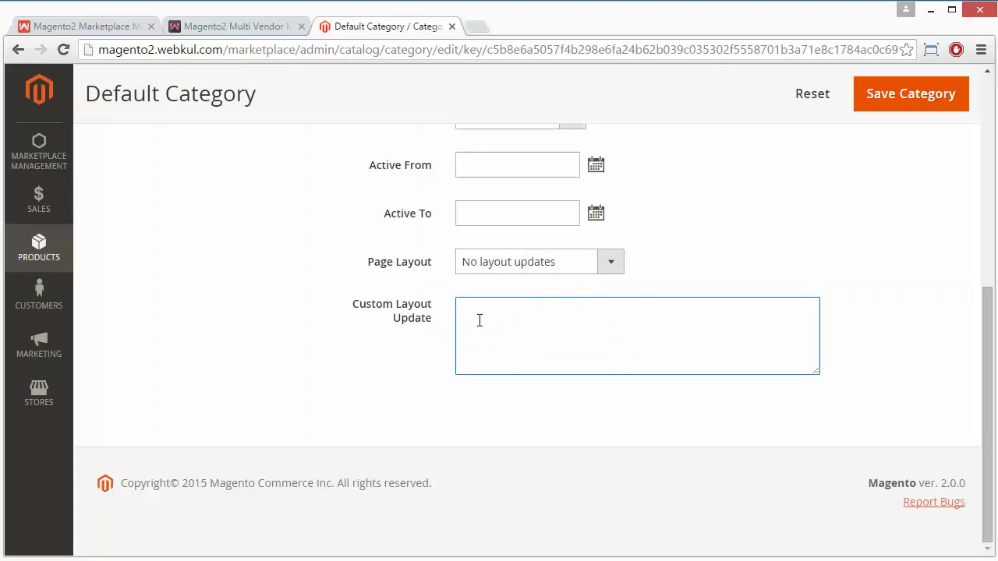
# Open the new root category's Category Products and look through the list of products that can be assigned
pyautogui.scroll(3, 782, 217)
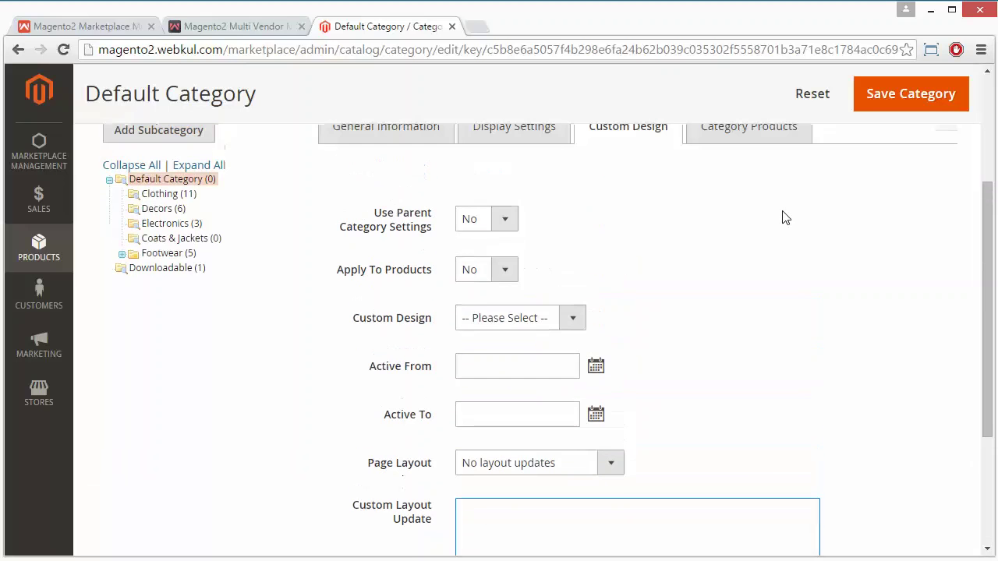
pyautogui.scroll(-1, 786, 218)
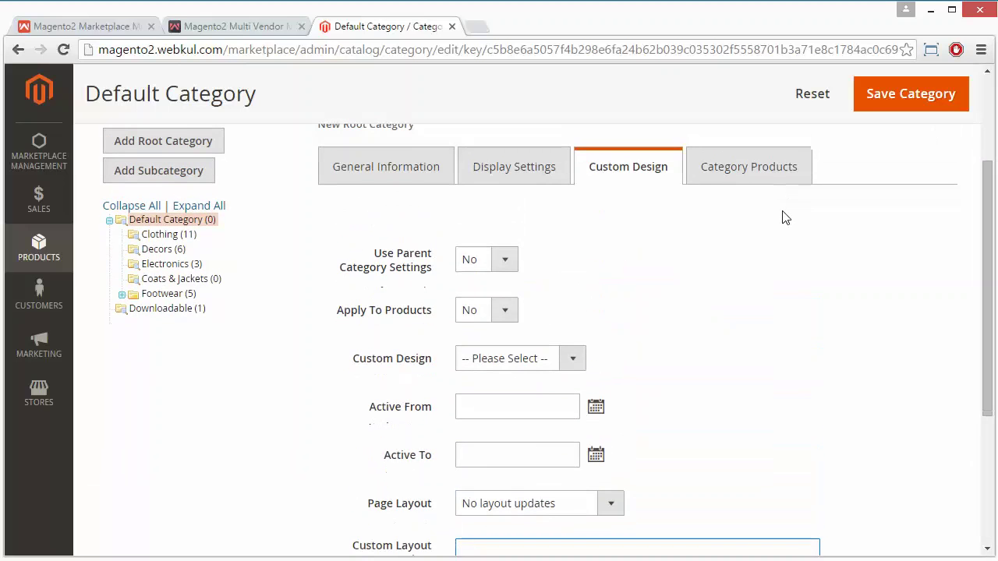
pyautogui.click(757, 173)
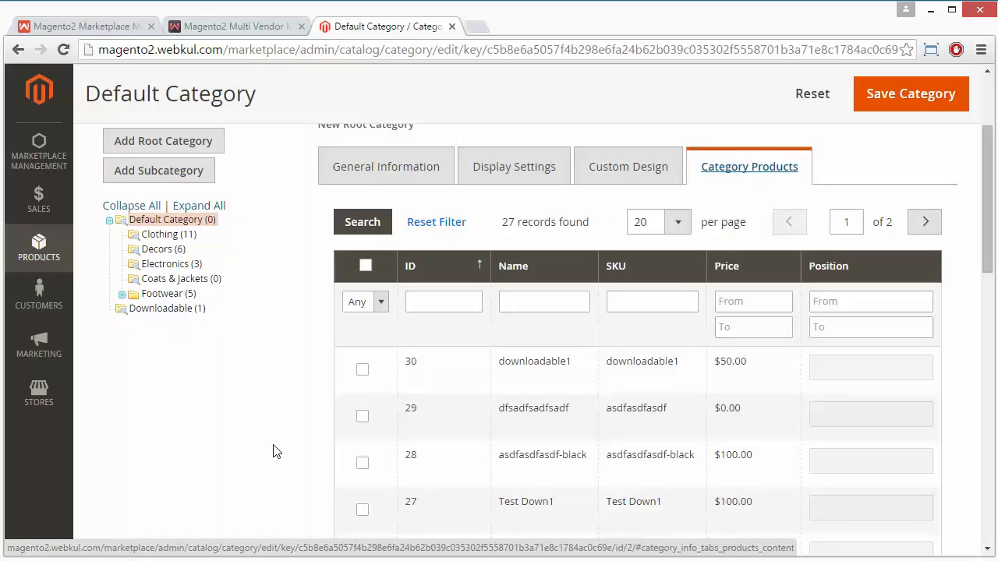
pyautogui.scroll(-3, 273, 452)
pyautogui.scroll(-5, 273, 452)
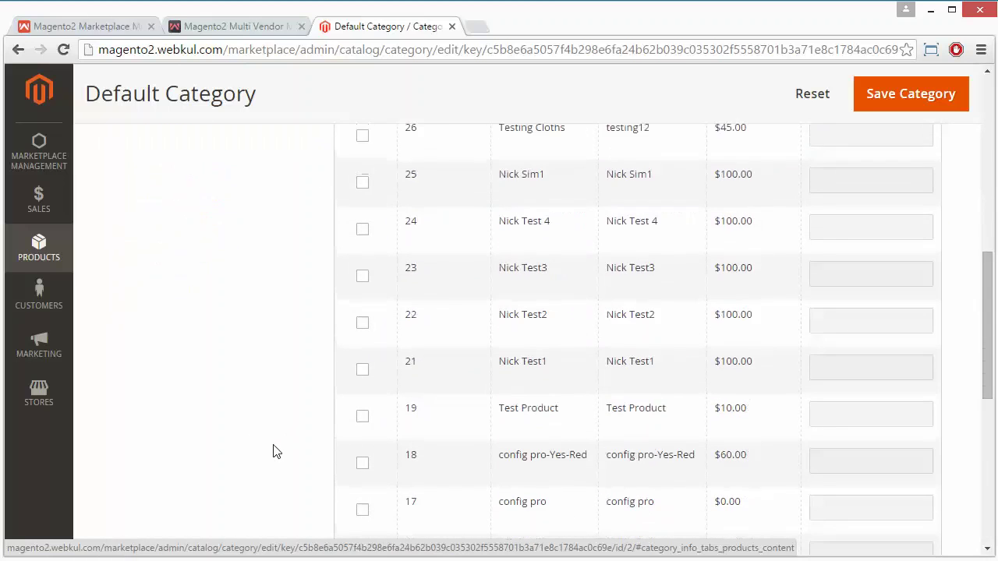
pyautogui.scroll(10, 273, 452)
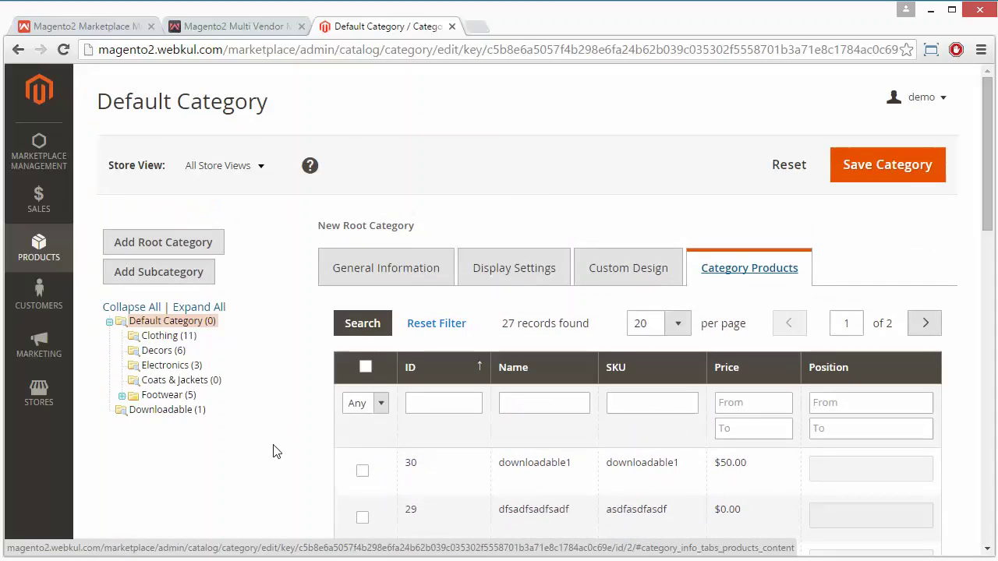
pyautogui.scroll(-3, 273, 451)
pyautogui.scroll(2, 273, 451)
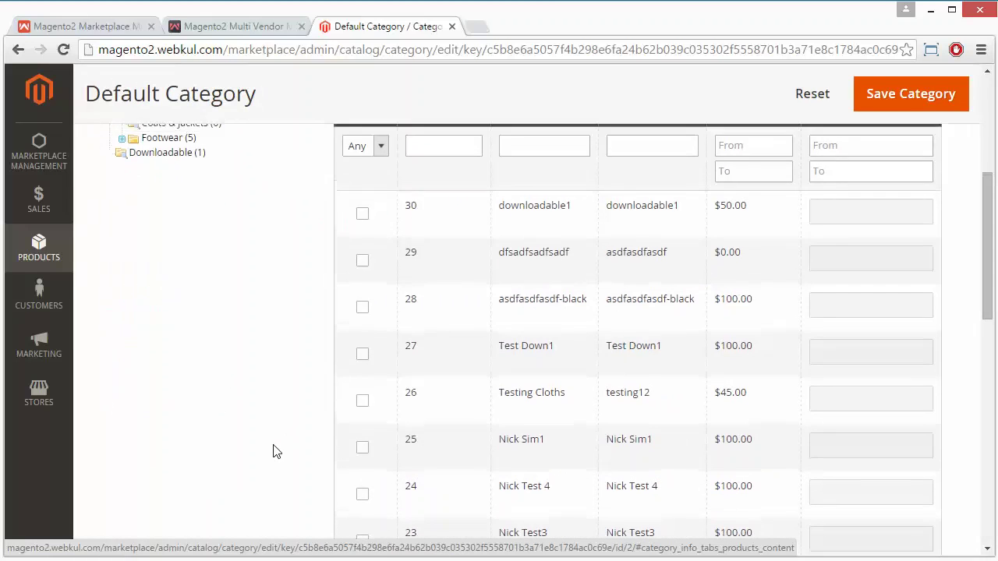
pyautogui.scroll(-4, 273, 452)
pyautogui.scroll(-6, 273, 452)
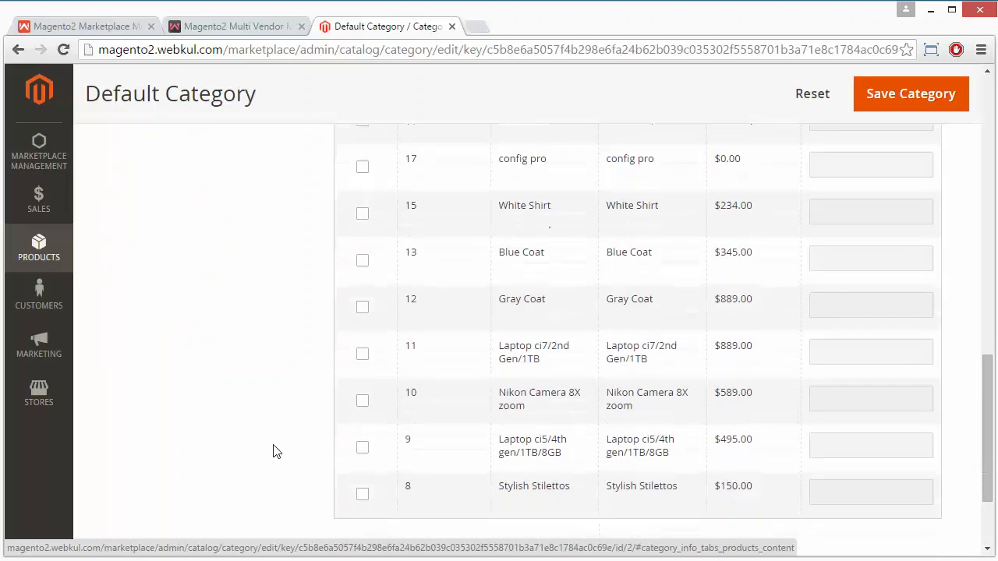
pyautogui.scroll(5, 273, 452)
pyautogui.scroll(5, 273, 451)
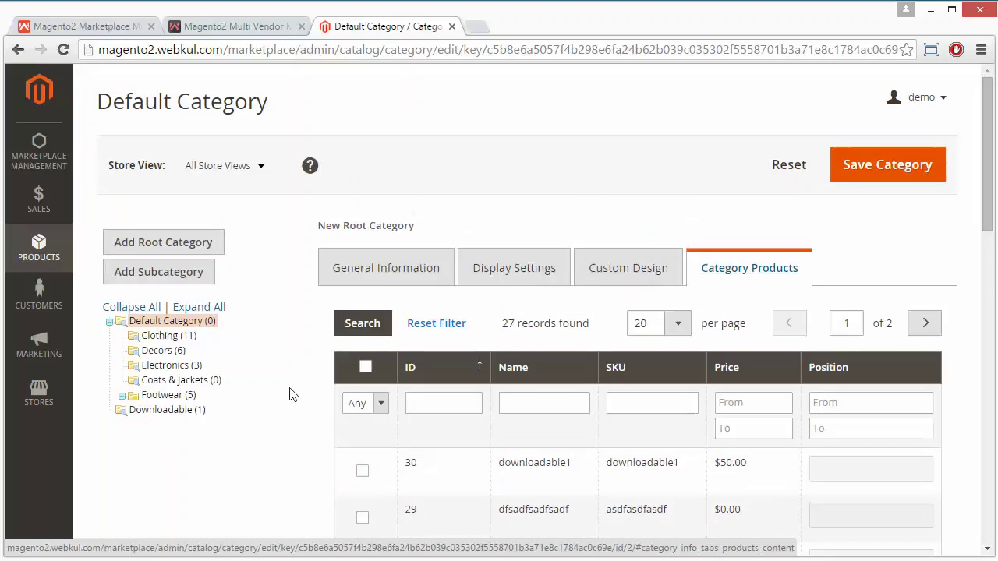
pyautogui.scroll(-2, 284, 459)
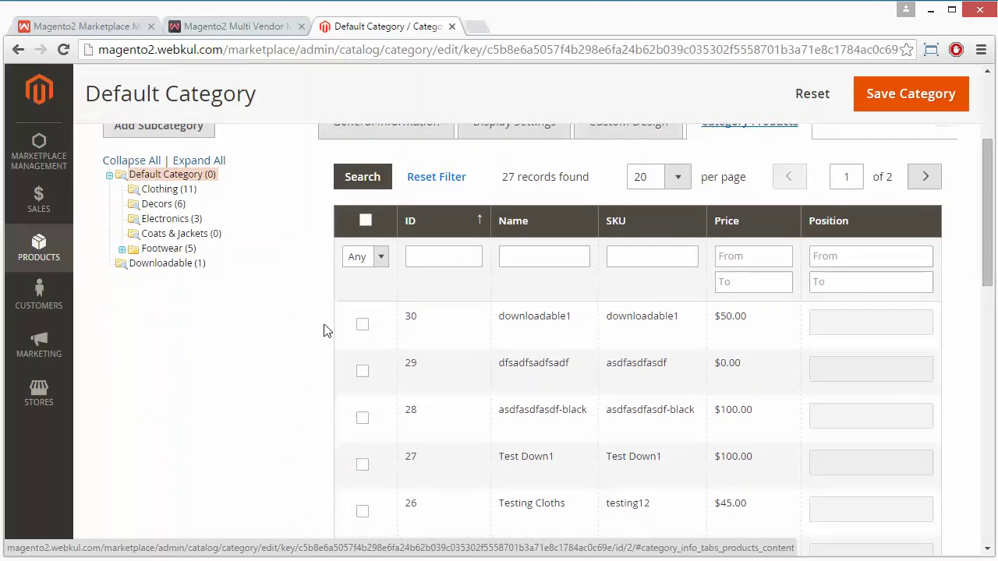
# Assign the products with IDs 30, 29, 28 and 25 to the new root category
pyautogui.click(361, 326)
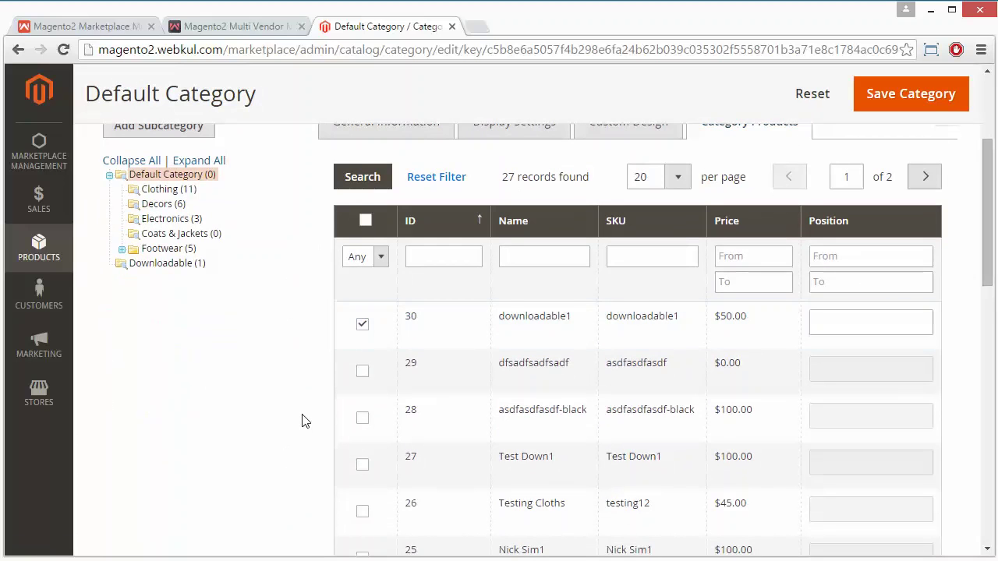
pyautogui.scroll(-1, 305, 421)
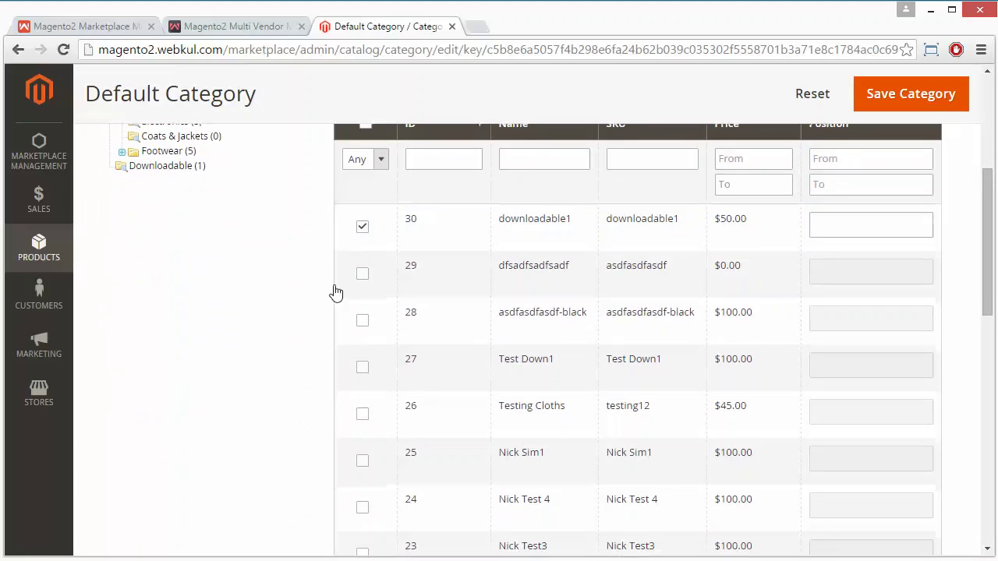
pyautogui.click(363, 278)
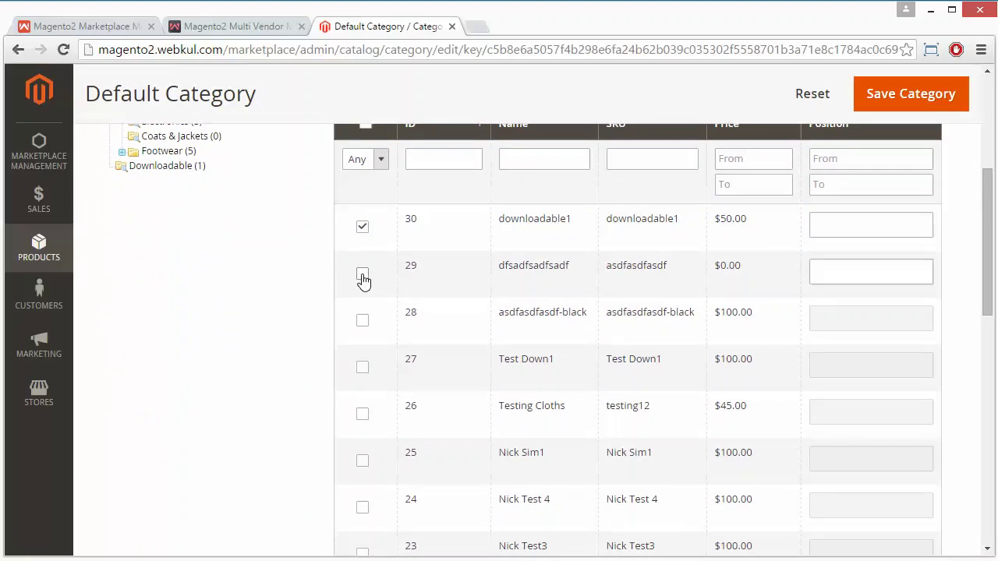
pyautogui.click(362, 322)
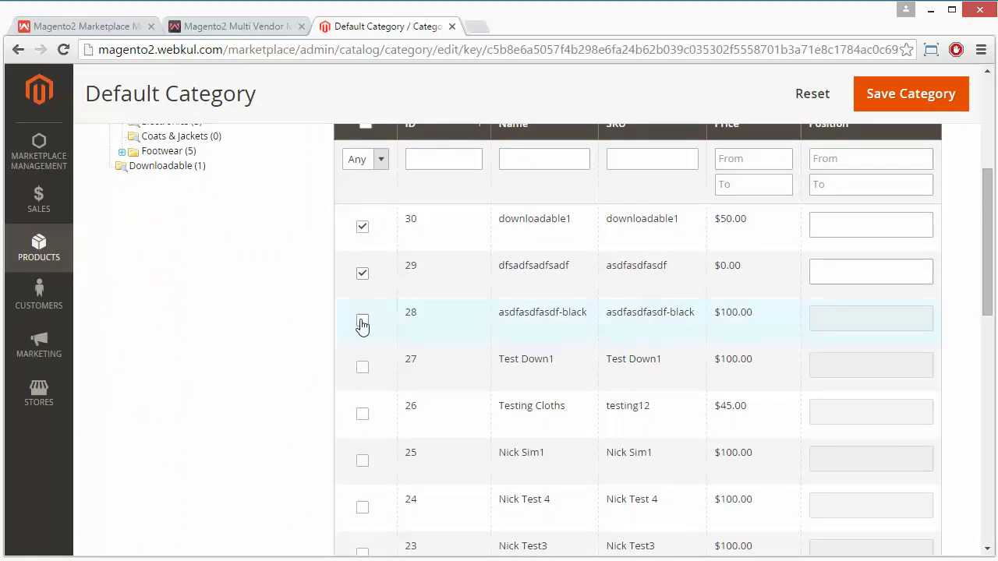
pyautogui.click(363, 462)
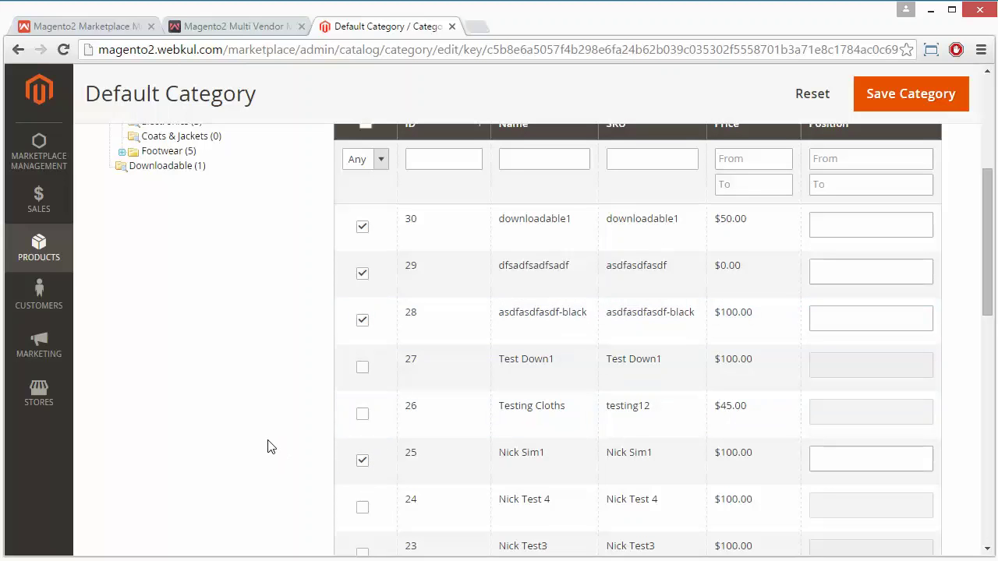
# Review the product selection and reset the new root category form
pyautogui.scroll(-3, 286, 337)
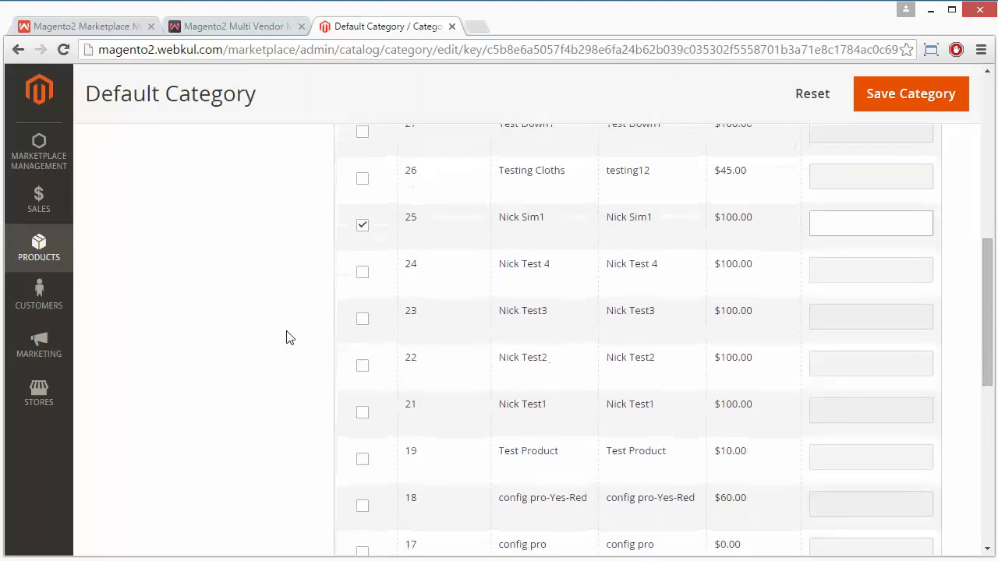
pyautogui.scroll(-3, 286, 337)
pyautogui.scroll(7, 286, 337)
pyautogui.scroll(-1, 286, 337)
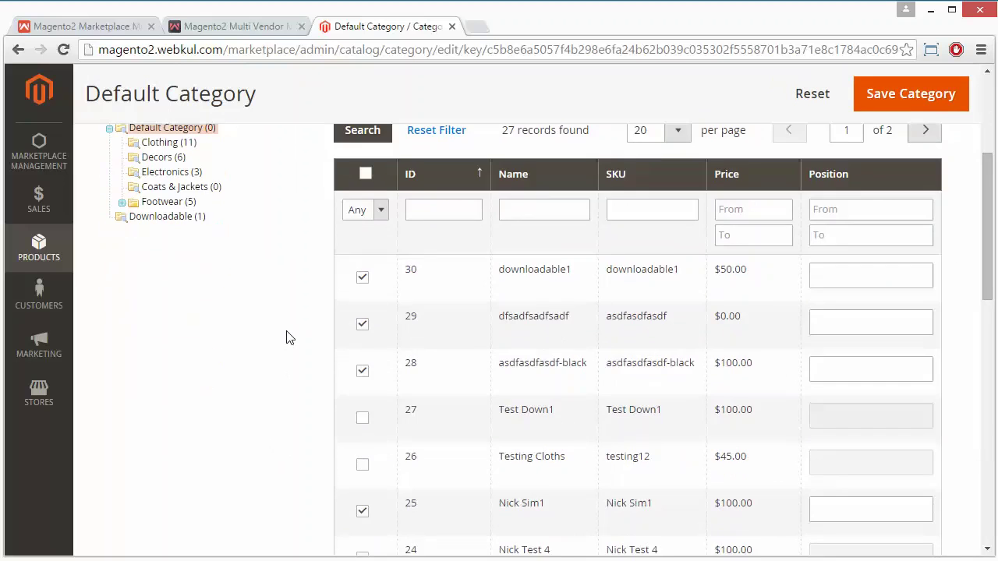
pyautogui.scroll(3, 286, 337)
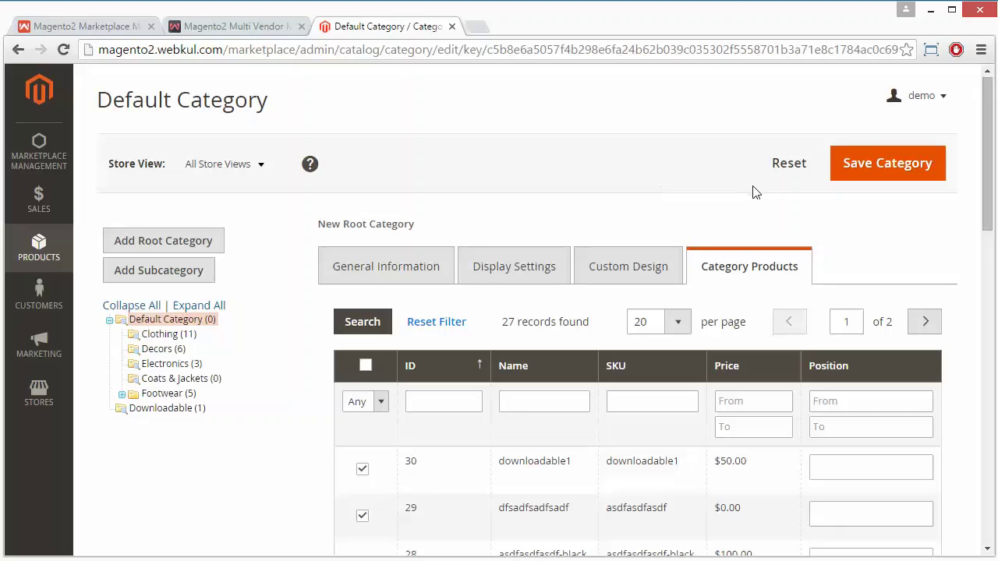
pyautogui.click(800, 164)
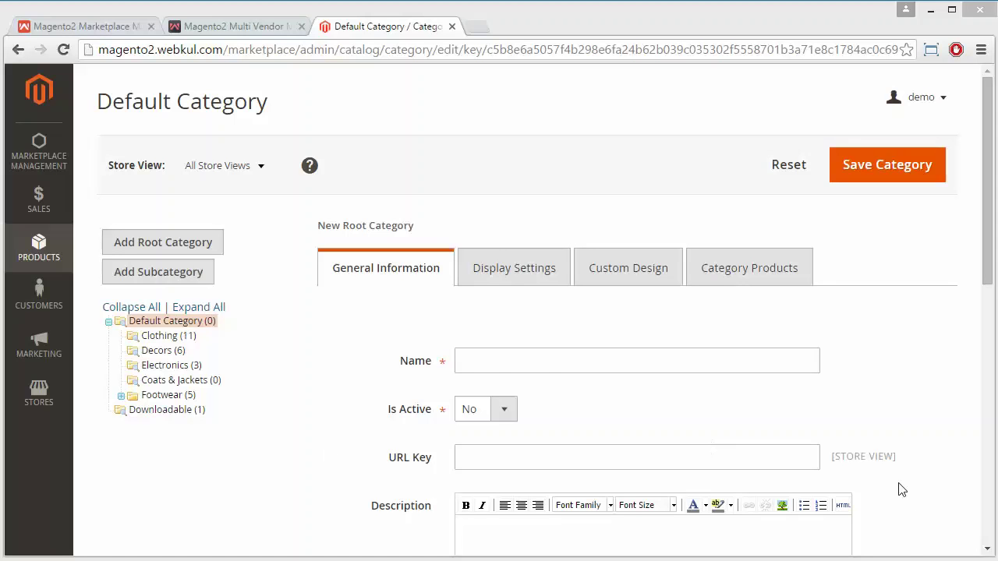
# Open the product catalog list from the Products section
pyautogui.click(27, 262)
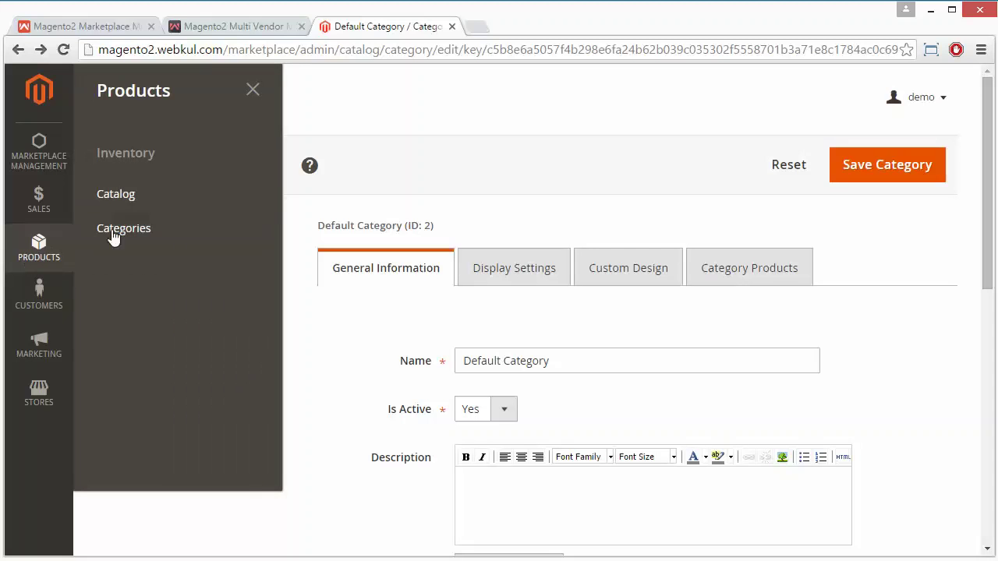
pyautogui.click(131, 201)
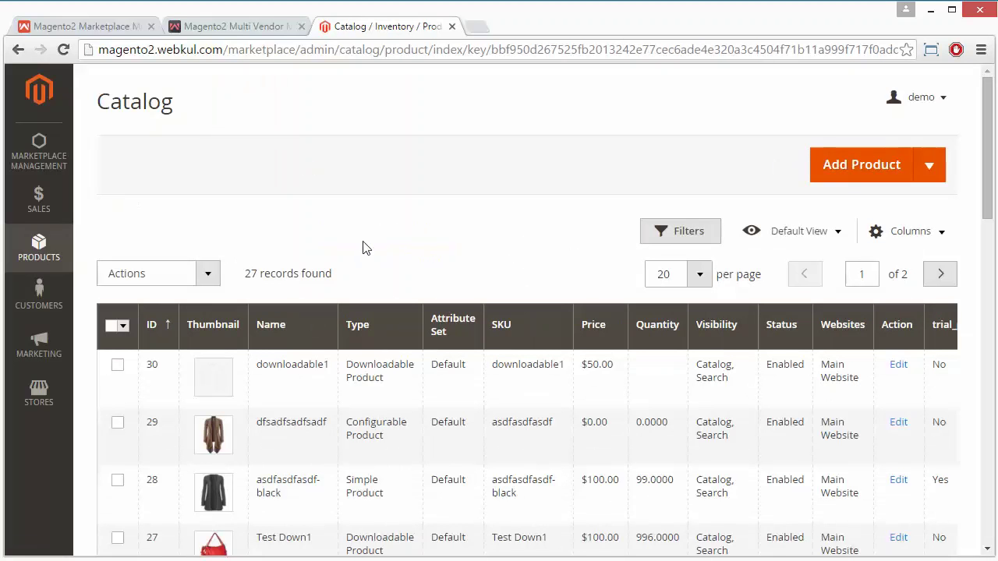
# Examine the catalog's product list, including the products' types, SKUs, prices and quantities
pyautogui.scroll(-2, 361, 248)
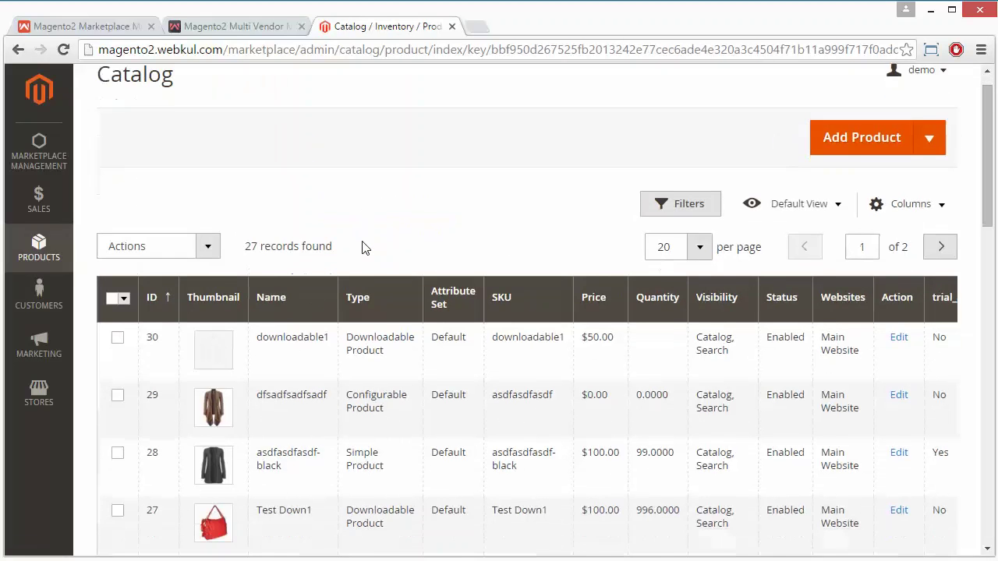
pyautogui.scroll(-10, 364, 244)
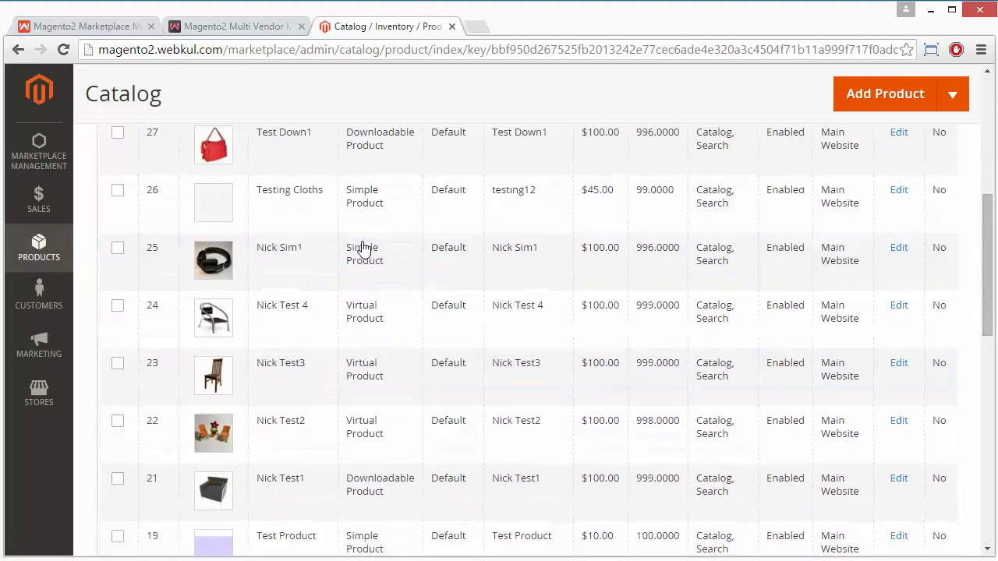
pyautogui.scroll(-4, 367, 237)
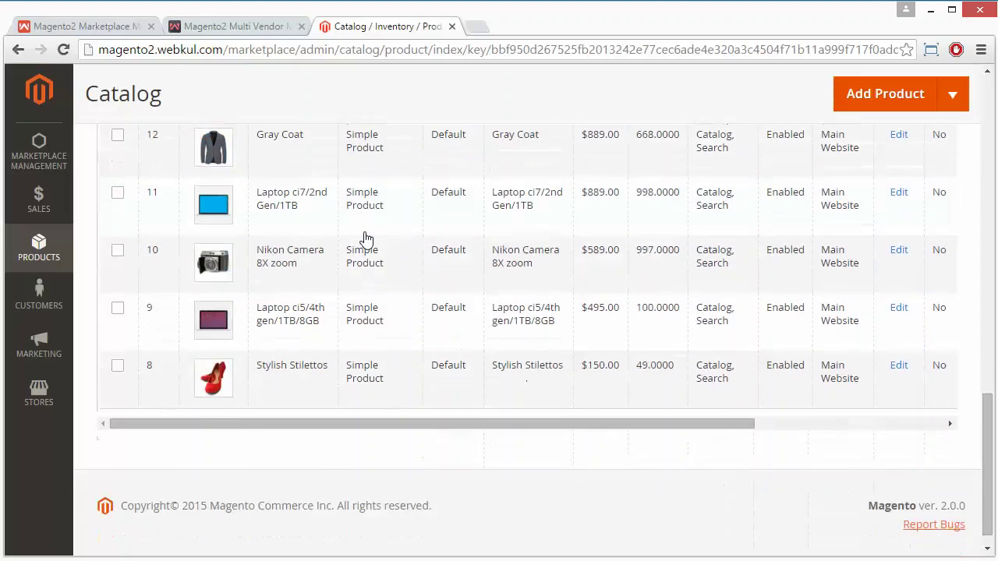
pyautogui.scroll(15, 367, 238)
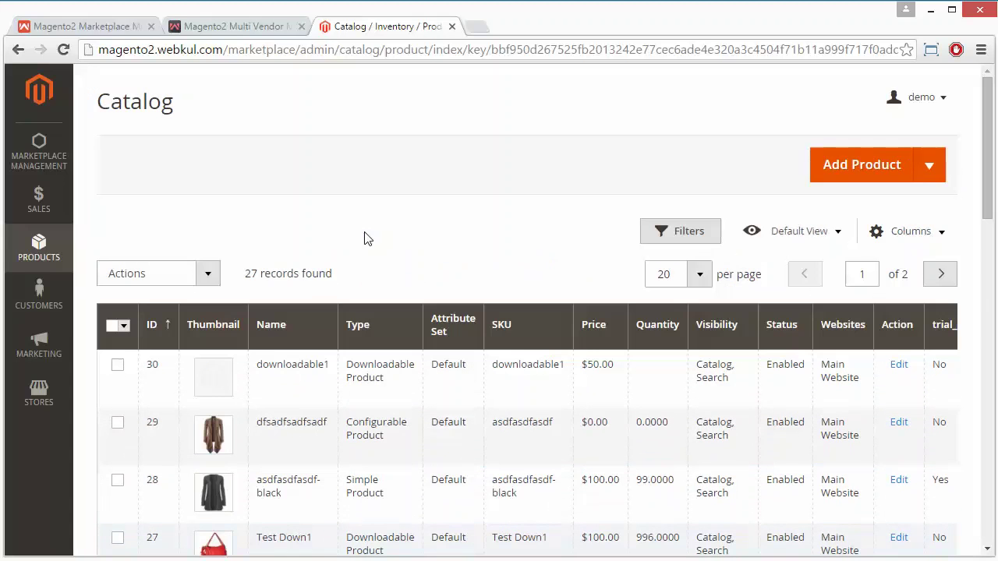
pyautogui.scroll(-10, 367, 238)
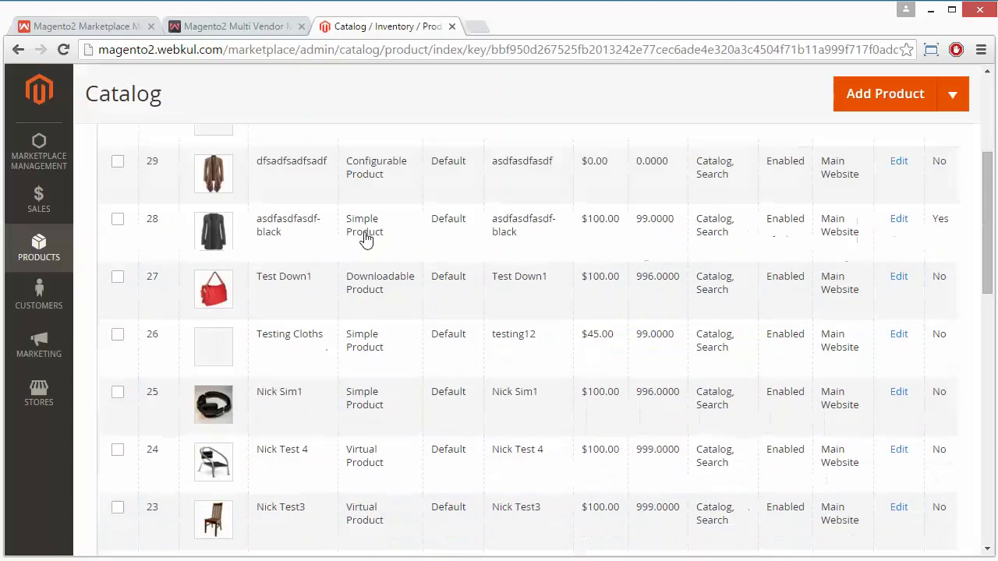
pyautogui.scroll(-5, 367, 237)
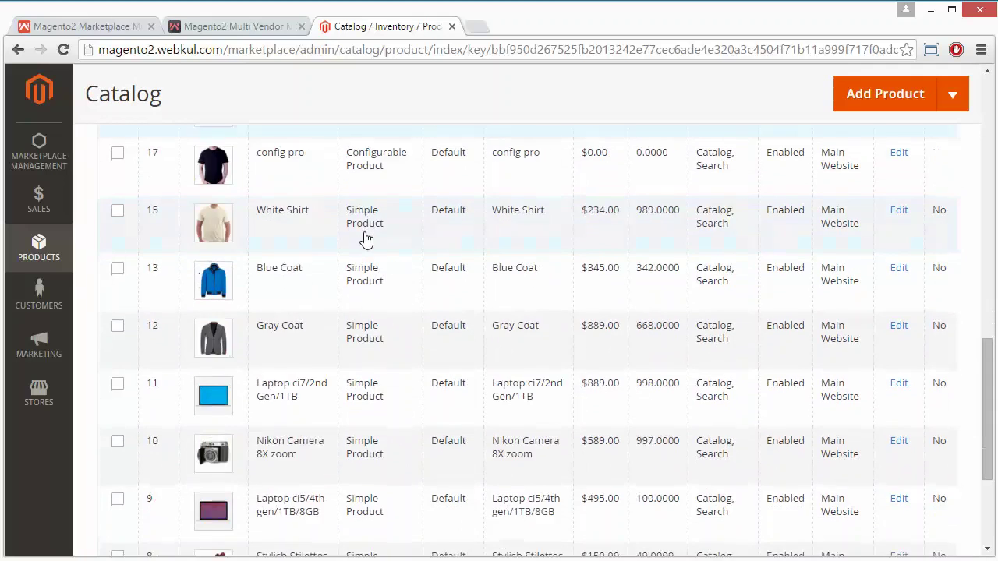
pyautogui.scroll(15, 367, 238)
pyautogui.scroll(2, 366, 237)
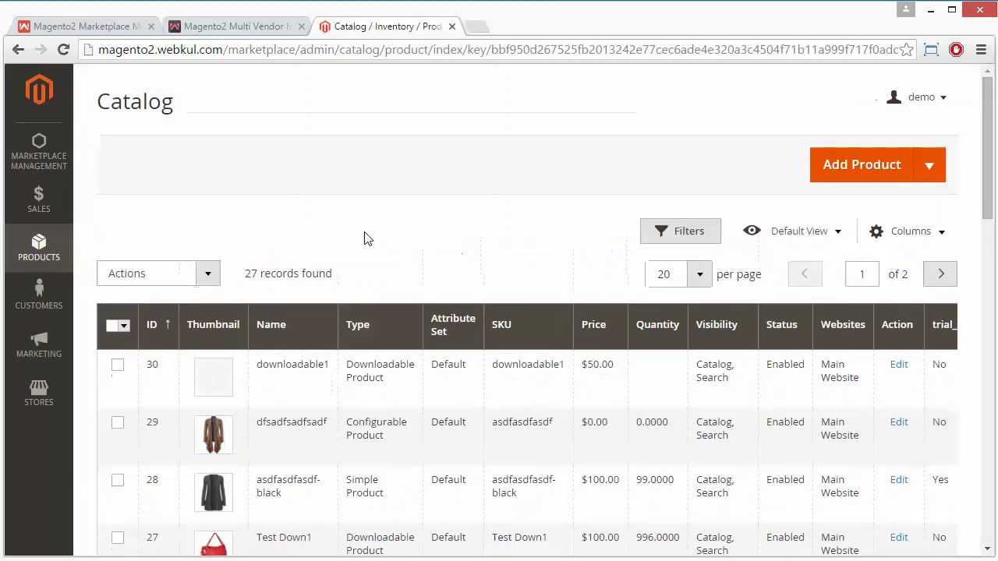
pyautogui.scroll(-5, 367, 238)
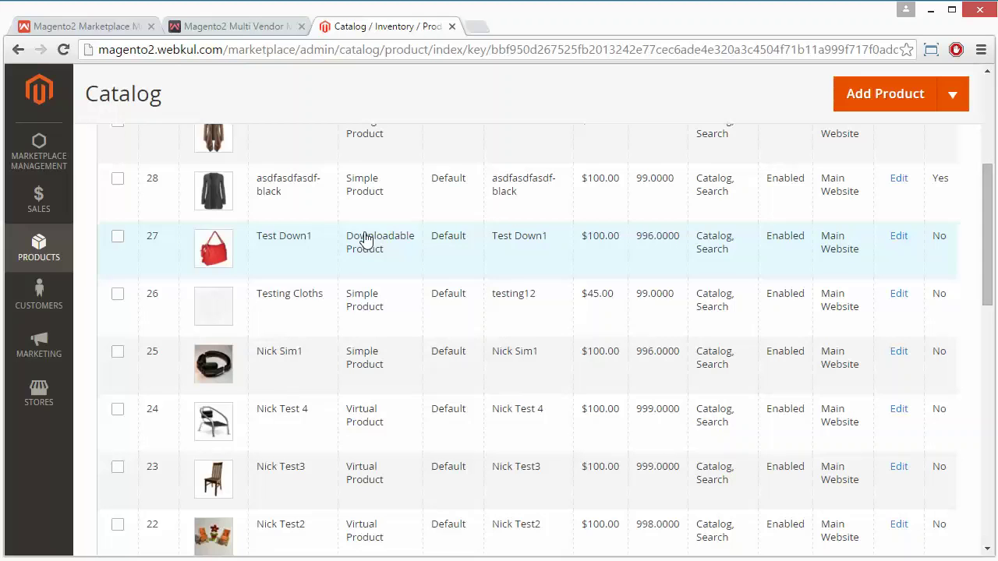
# Open the simple product asdfasdfasdf-black and review its name, SKU, price and tax class options
pyautogui.click(370, 193)
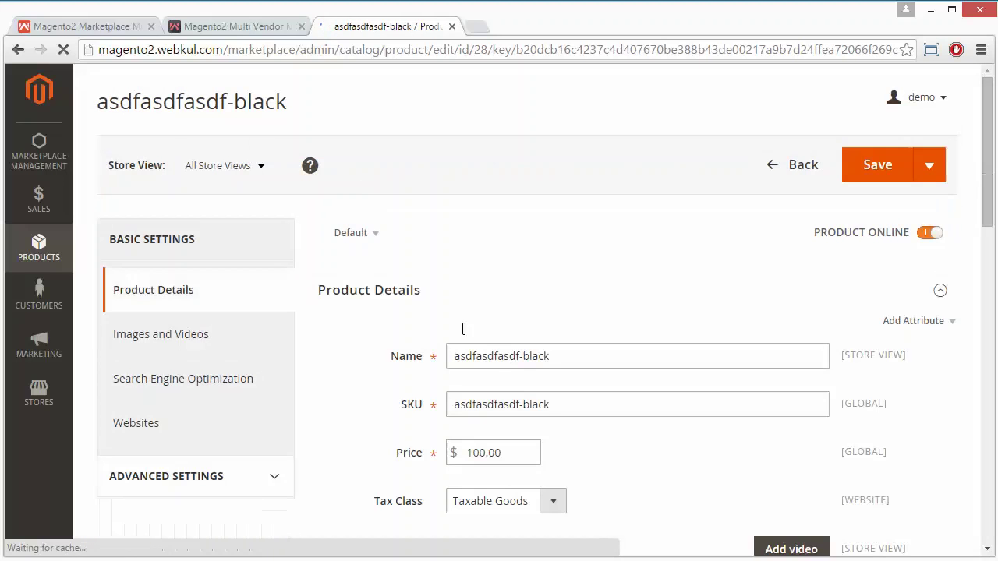
pyautogui.scroll(-2, 370, 361)
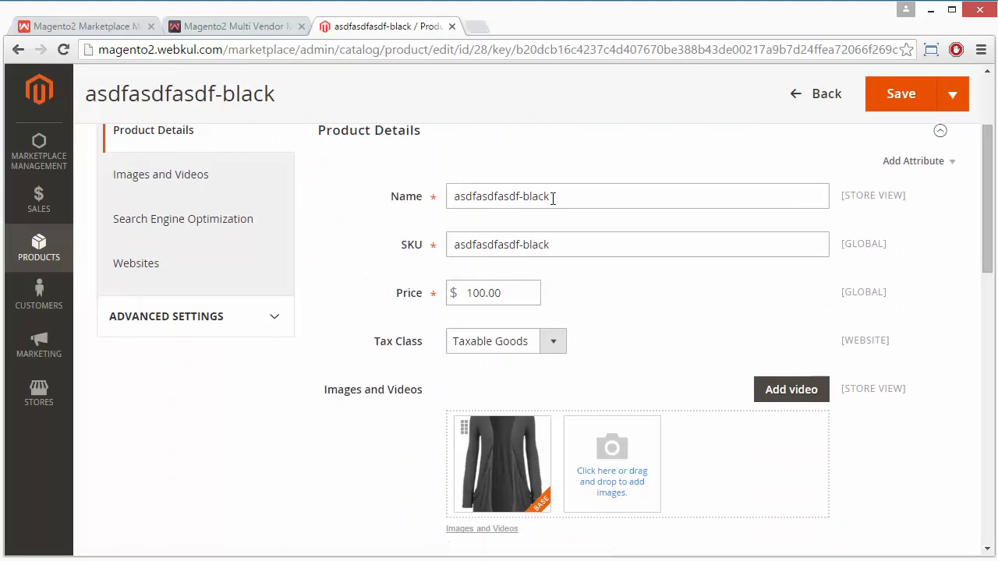
pyautogui.click(553, 197)
pyautogui.click(571, 251)
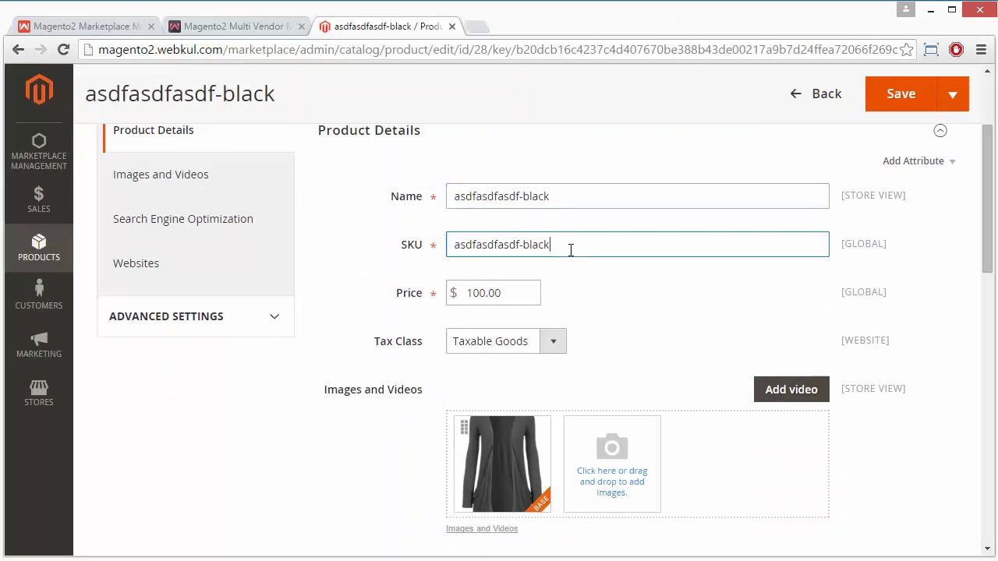
pyautogui.click(507, 283)
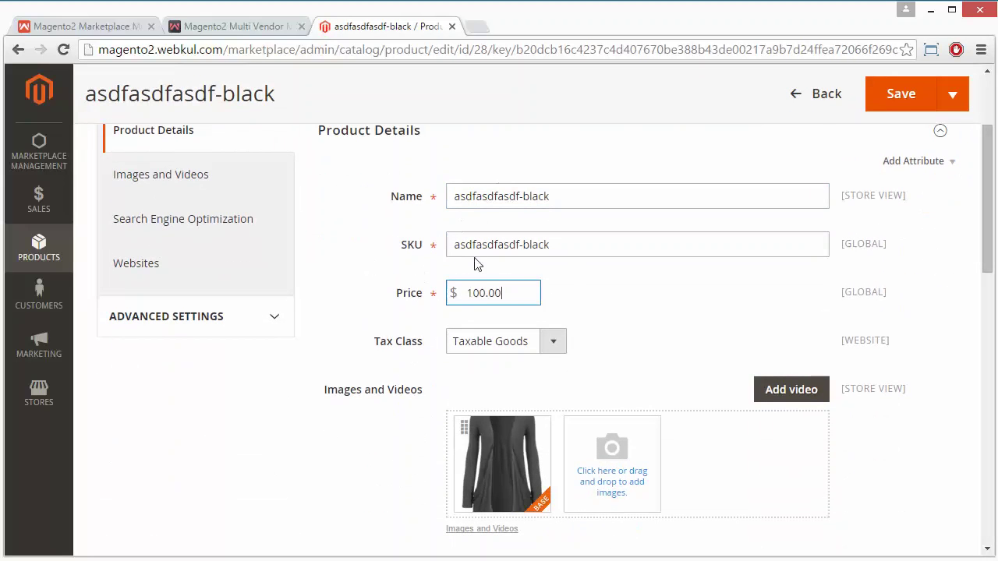
pyautogui.click(558, 350)
pyautogui.click(558, 349)
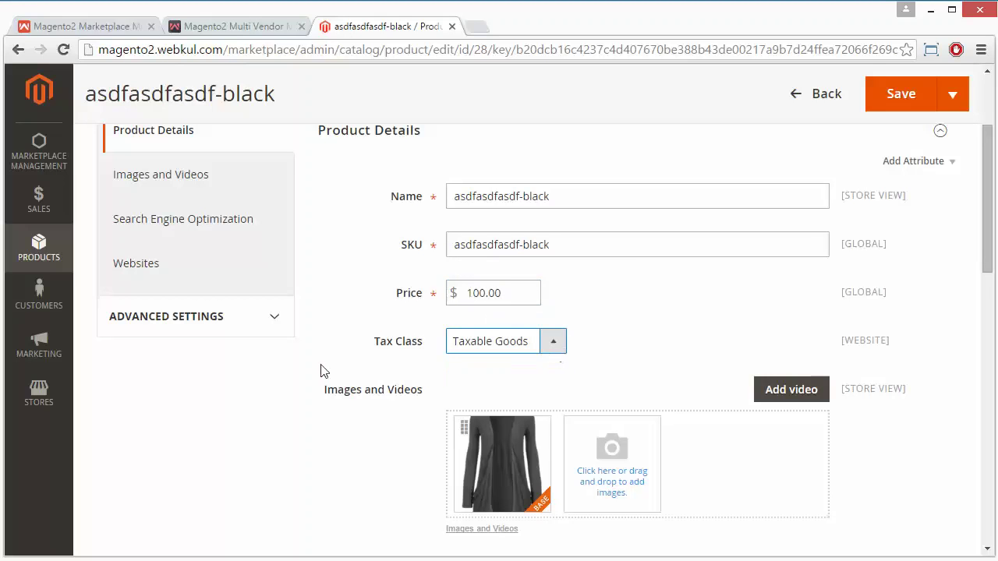
# Review the product's images, quantity, stock status options, weight, categories, description and custom attributes
pyautogui.scroll(-2, 330, 367)
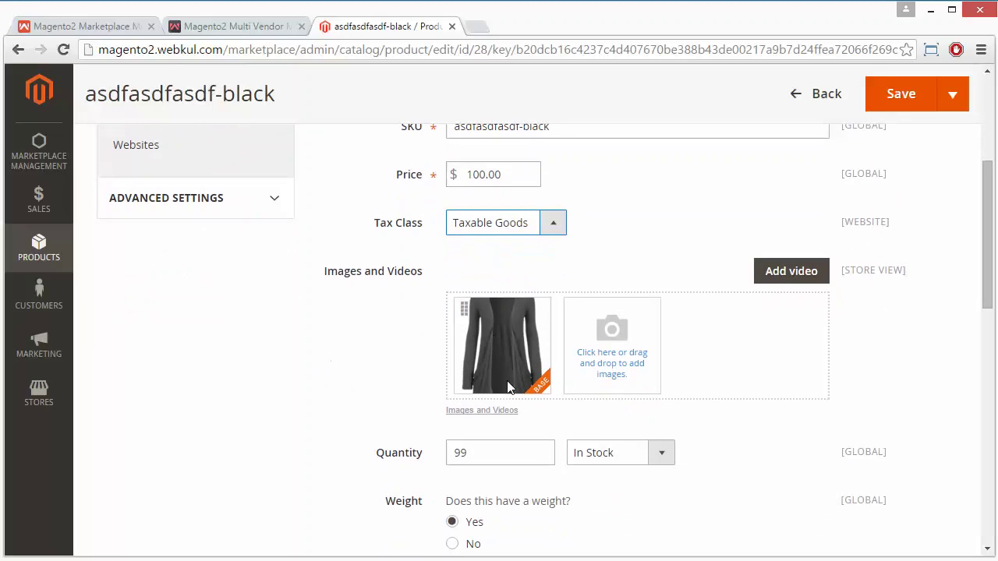
pyautogui.scroll(-3, 385, 372)
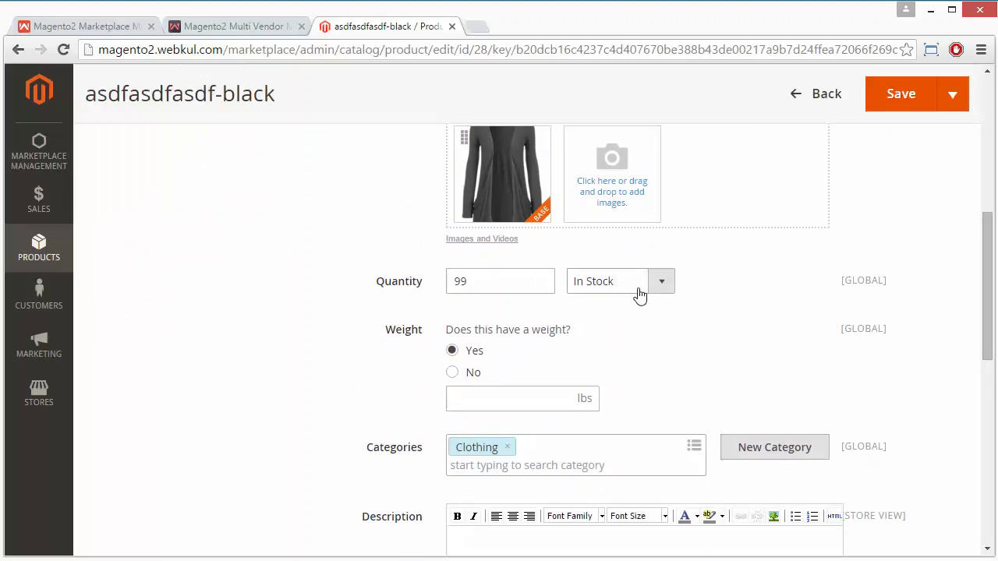
pyautogui.click(662, 281)
pyautogui.click(663, 282)
pyautogui.scroll(-2, 328, 387)
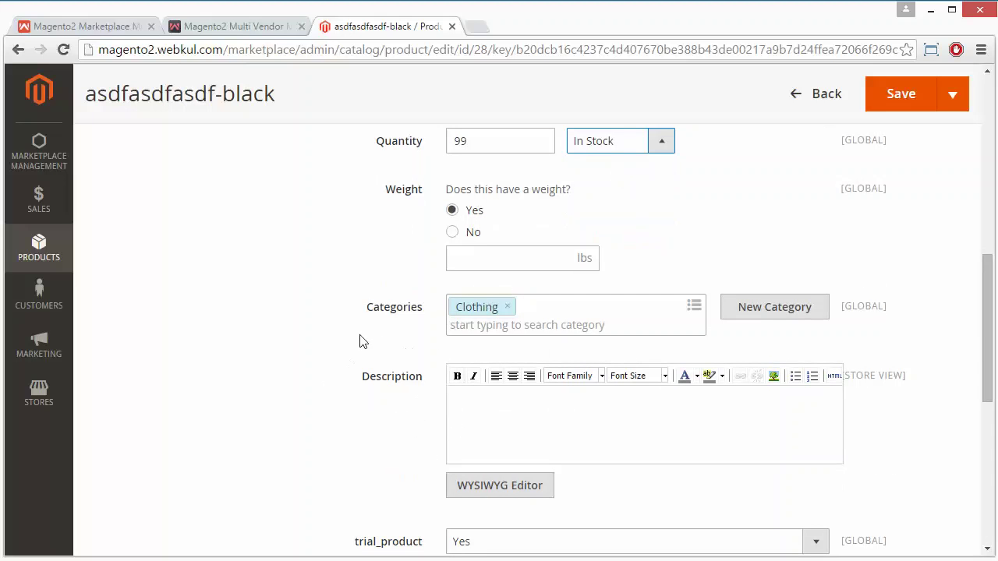
pyautogui.scroll(-2, 351, 415)
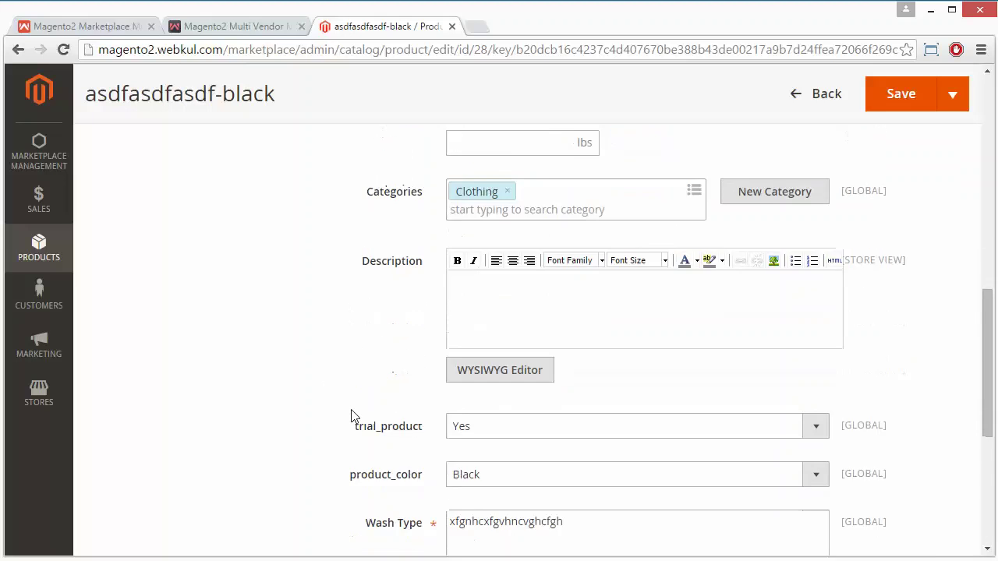
pyautogui.scroll(-3, 351, 415)
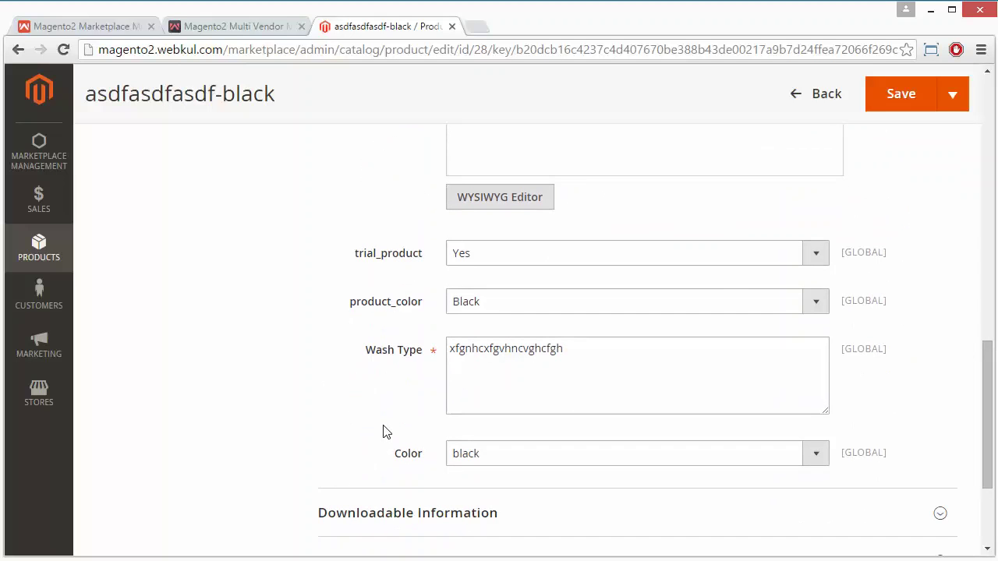
pyautogui.scroll(-3, 383, 431)
pyautogui.scroll(9, 383, 431)
pyautogui.scroll(5, 383, 432)
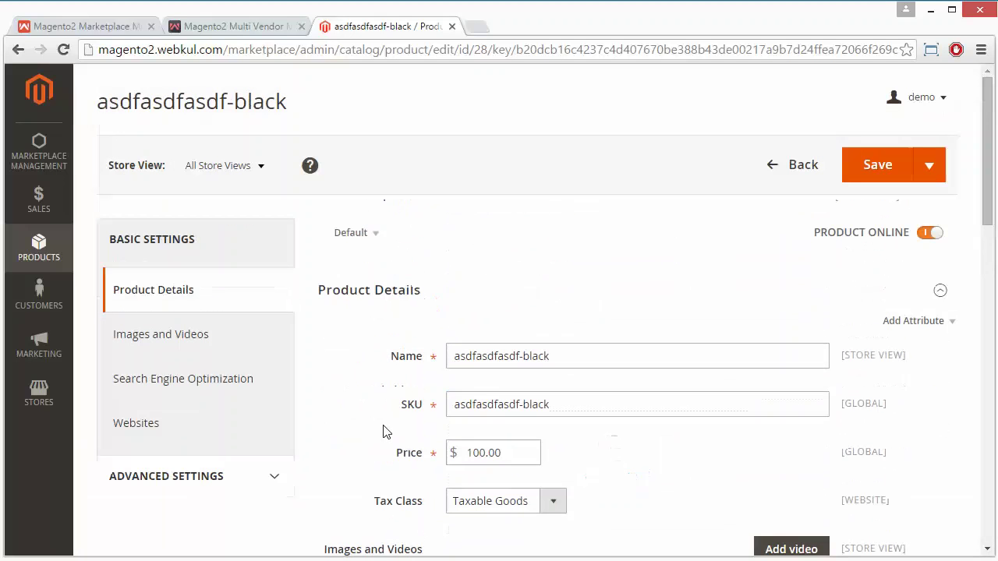
# Review the product's Images and Videos, Search Engine Optimization and Websites settings
pyautogui.click(184, 341)
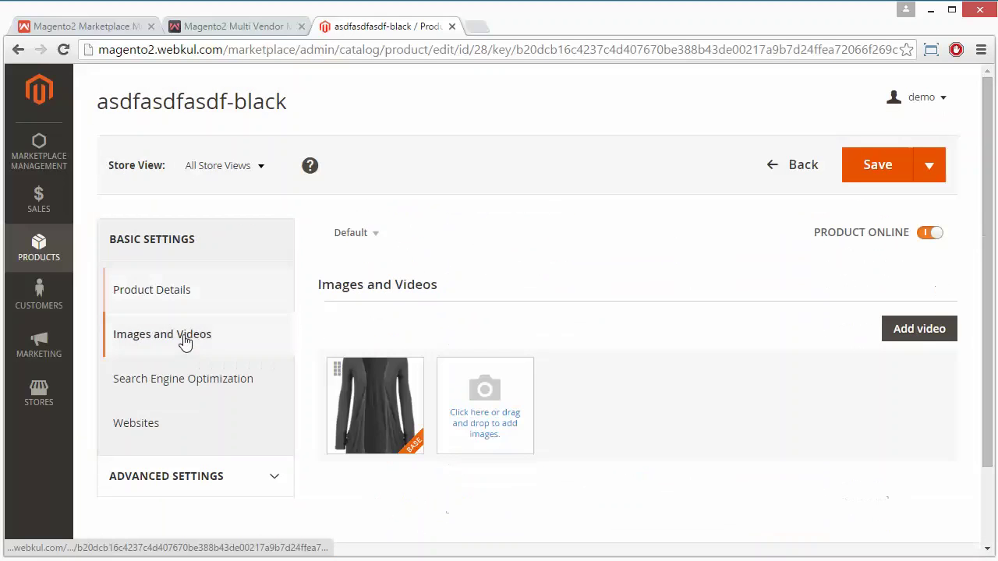
pyautogui.click(185, 378)
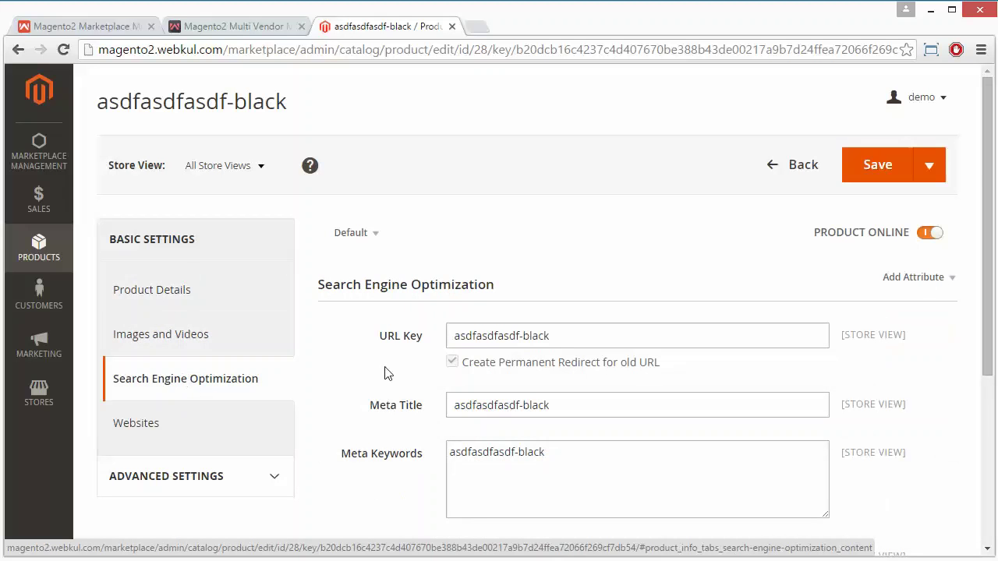
pyautogui.scroll(-3, 352, 372)
pyautogui.scroll(3, 352, 372)
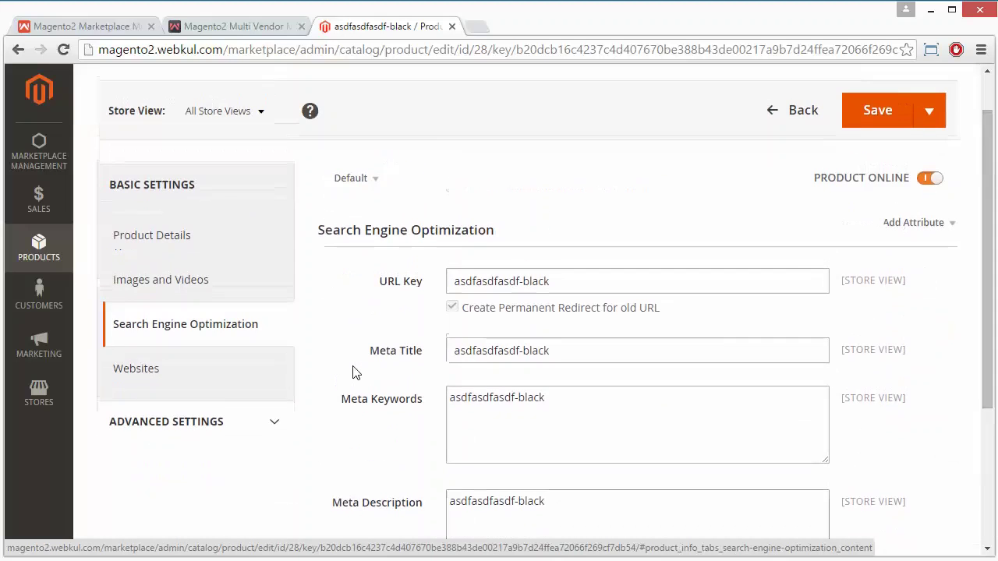
pyautogui.click(219, 390)
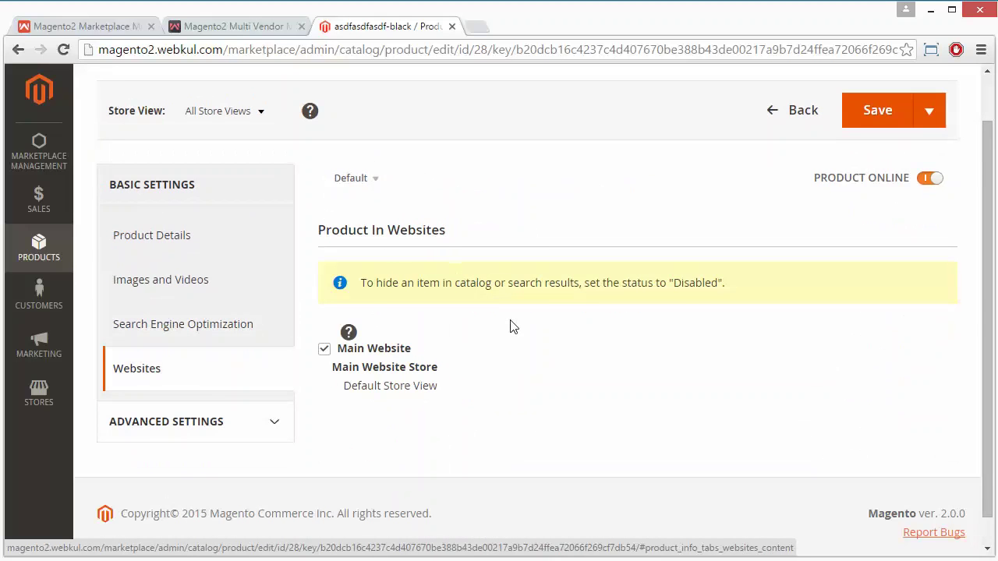
pyautogui.scroll(1, 512, 326)
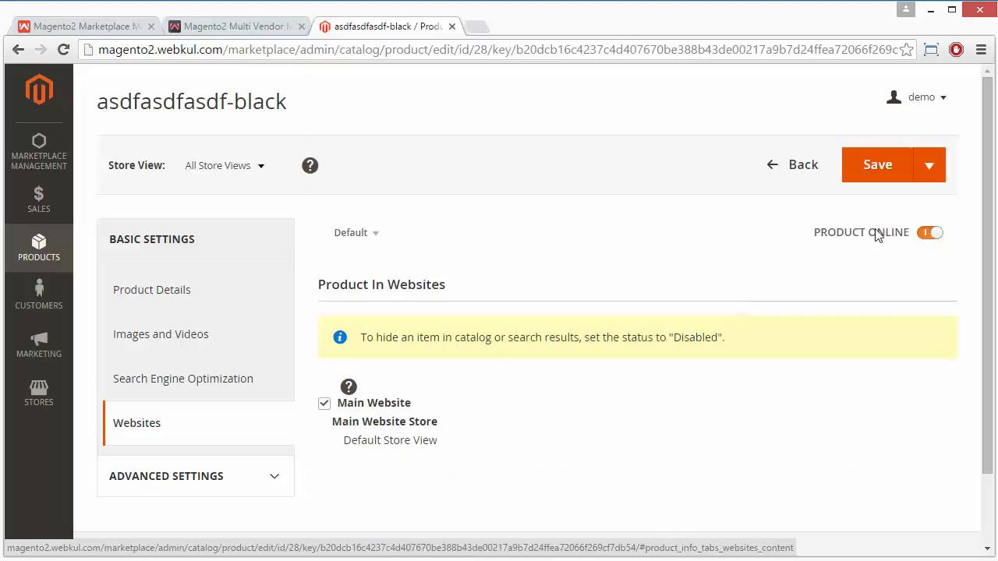
# Return from the product to the catalog list and look over the listed products
pyautogui.click(881, 176)
pyautogui.click(19, 50)
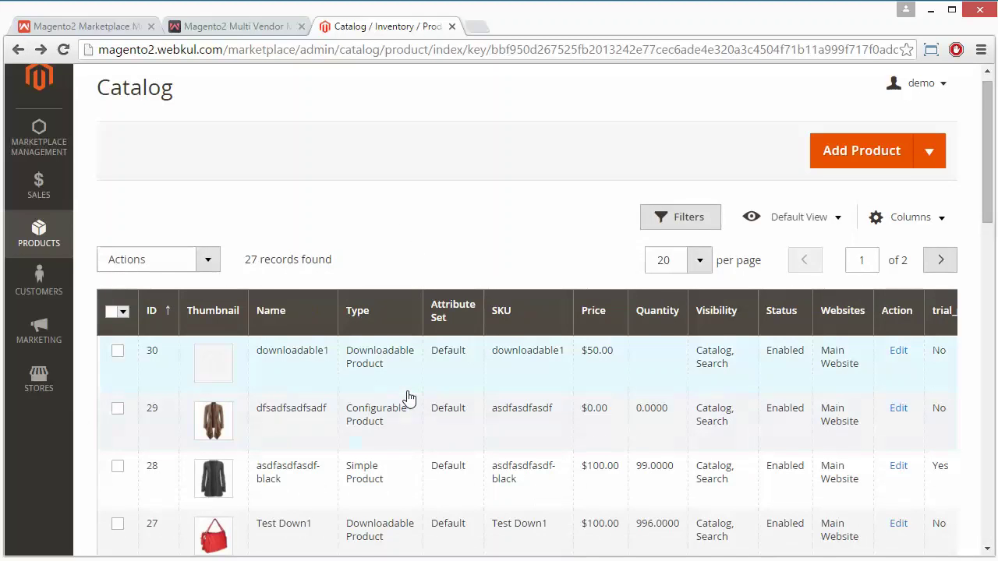
pyautogui.scroll(1, 407, 392)
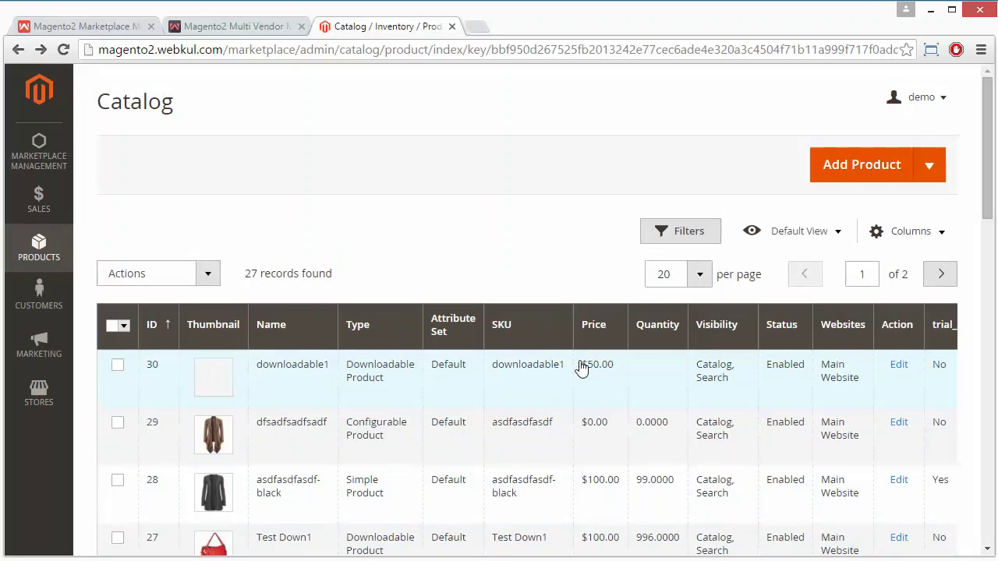
pyautogui.scroll(-3, 457, 416)
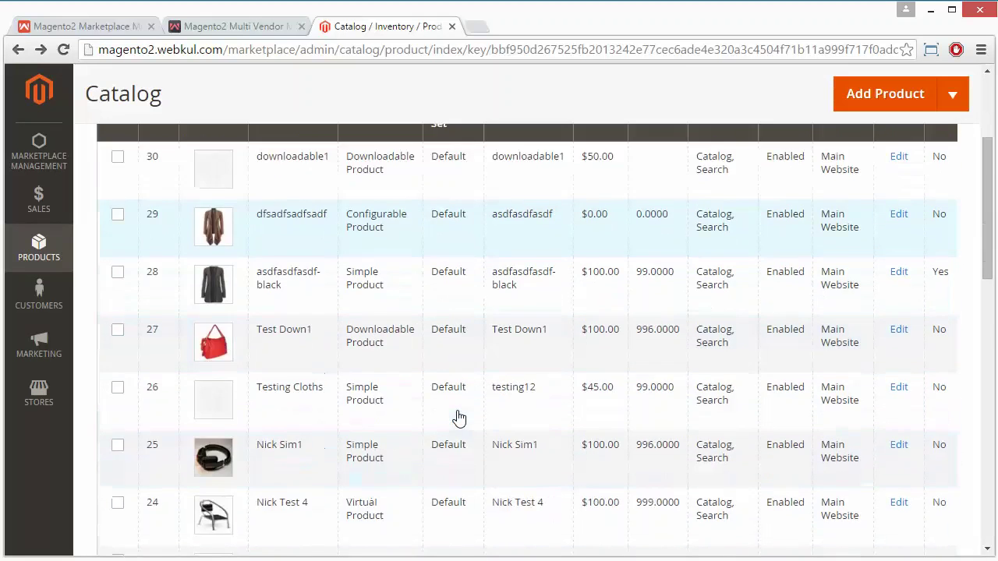
pyautogui.scroll(3, 457, 417)
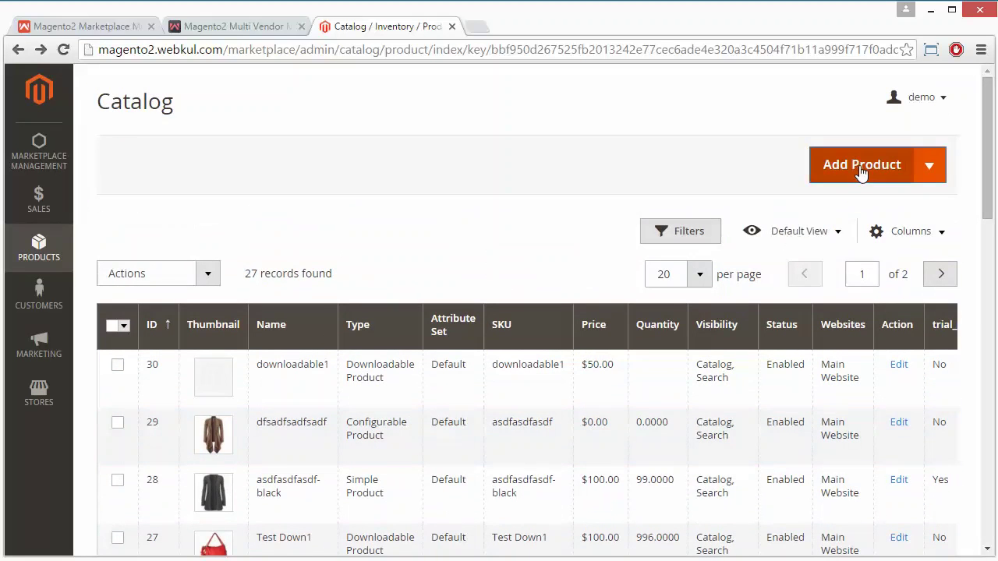
# Sort the catalog's product list by quantity
pyautogui.click(830, 172)
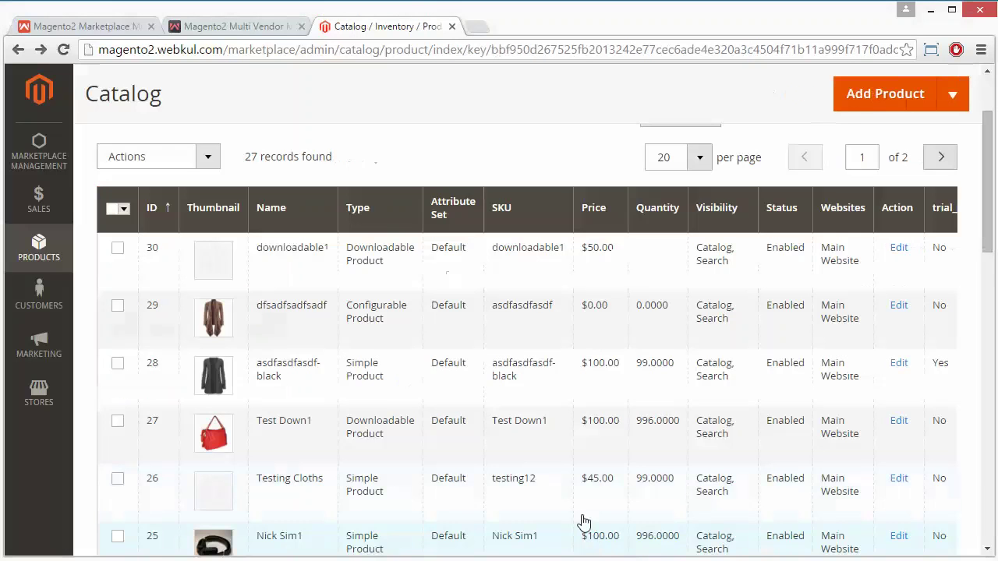
pyautogui.click(678, 227)
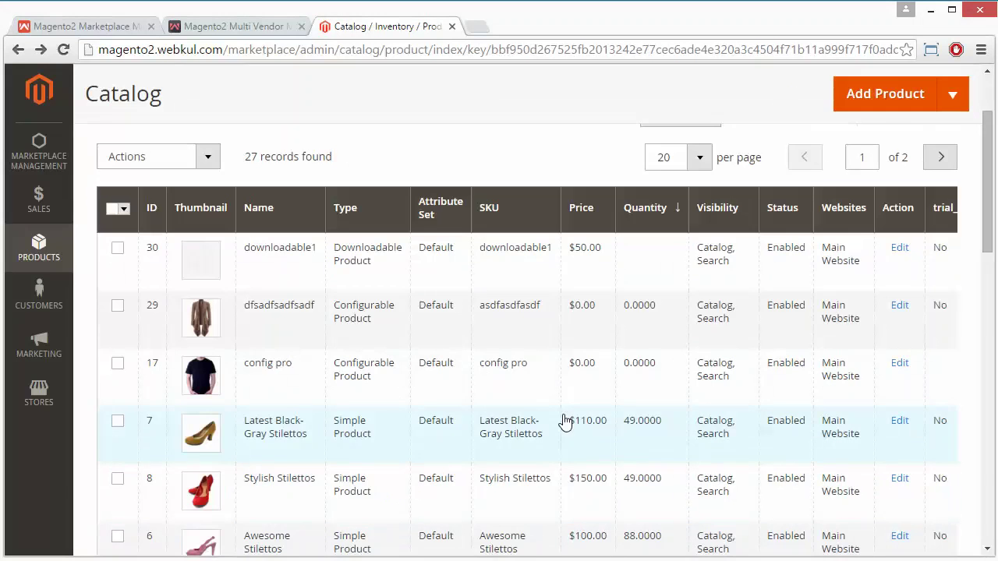
pyautogui.scroll(3, 565, 422)
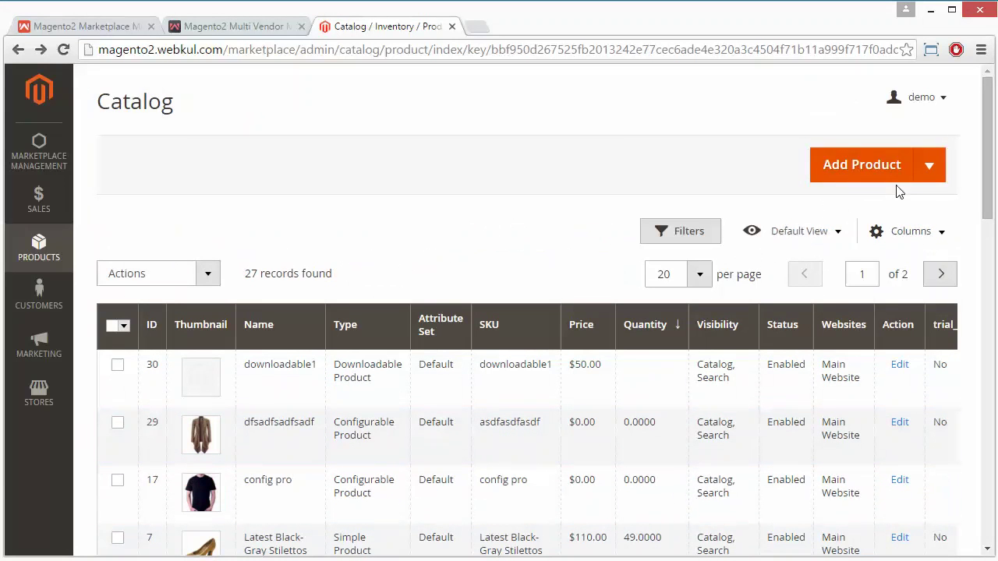
# Start a new product of the Simple Product type and look over its blank product details
pyautogui.click(939, 172)
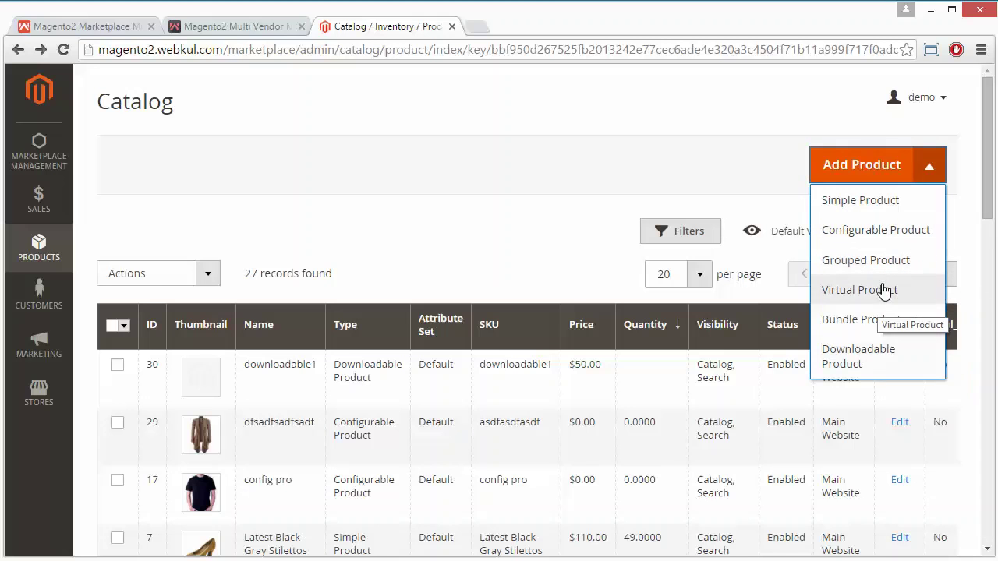
pyautogui.click(898, 203)
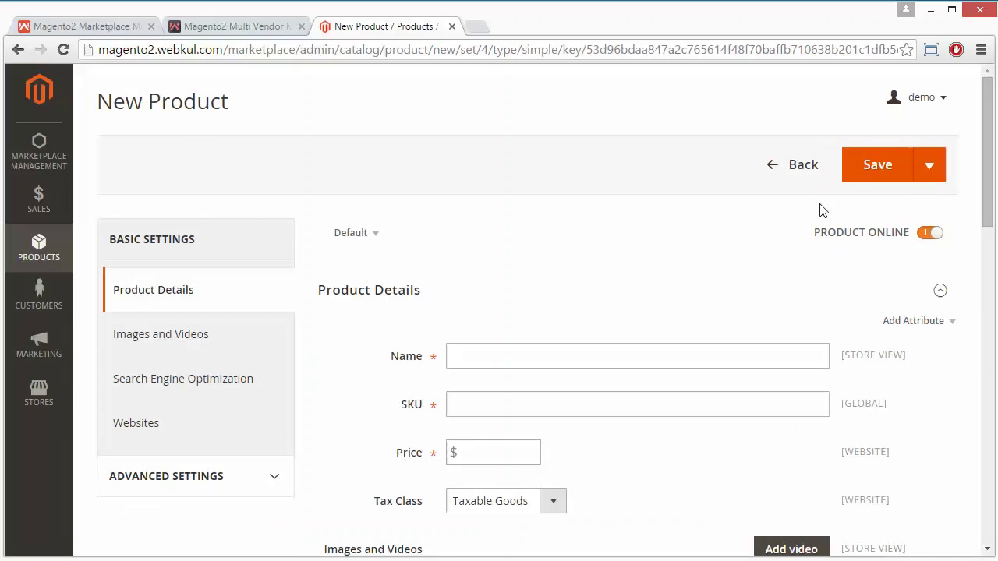
pyautogui.scroll(-3, 521, 257)
pyautogui.scroll(3, 521, 257)
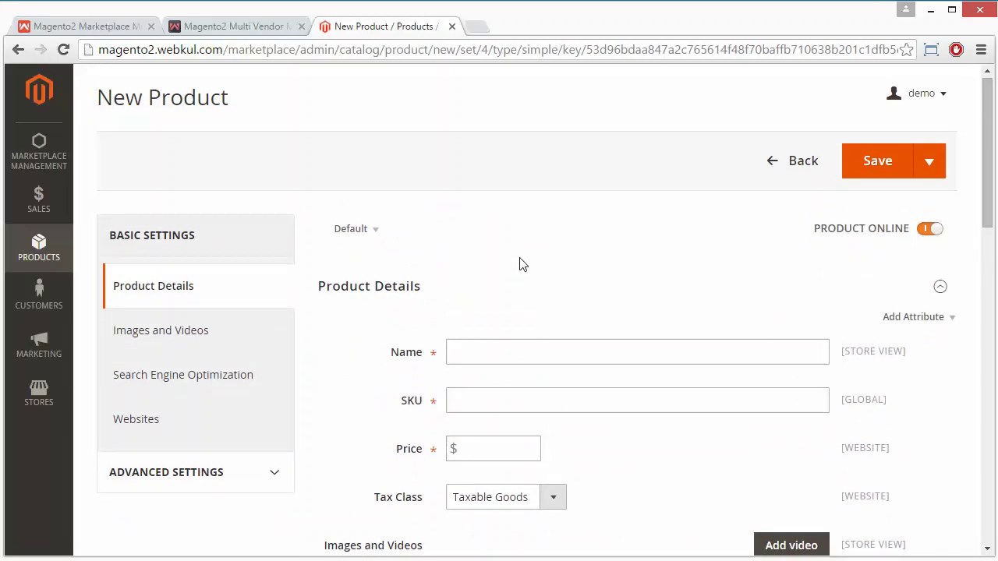
# Name the new product "demo product" and set its SKU to "demo product1"
pyautogui.click(465, 350)
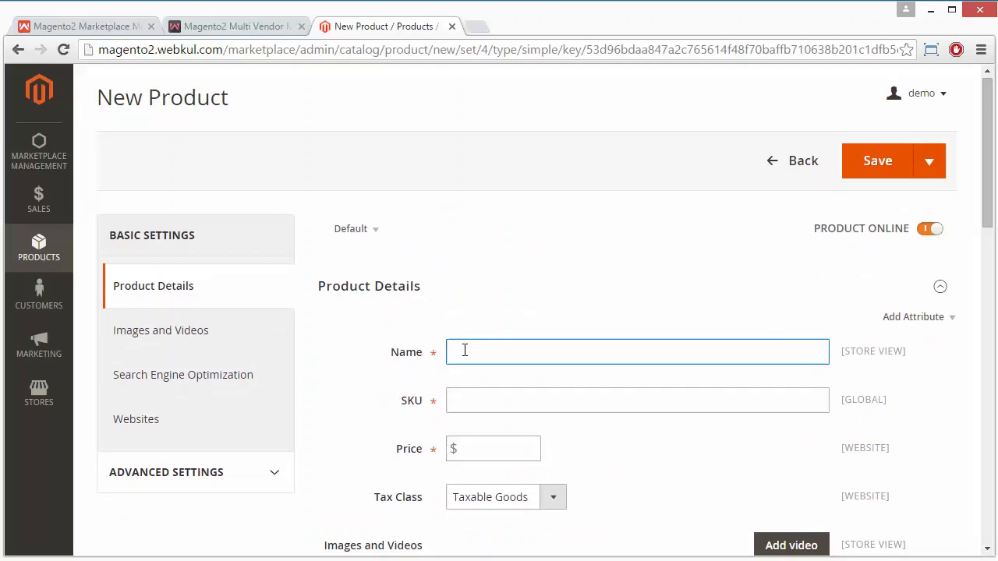
pyautogui.write('demo product')
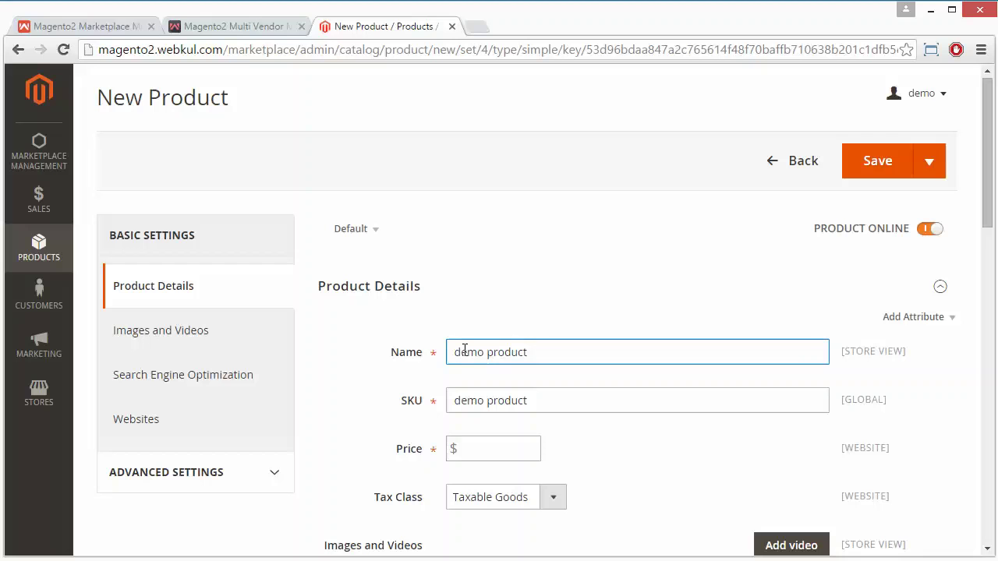
pyautogui.click(547, 406)
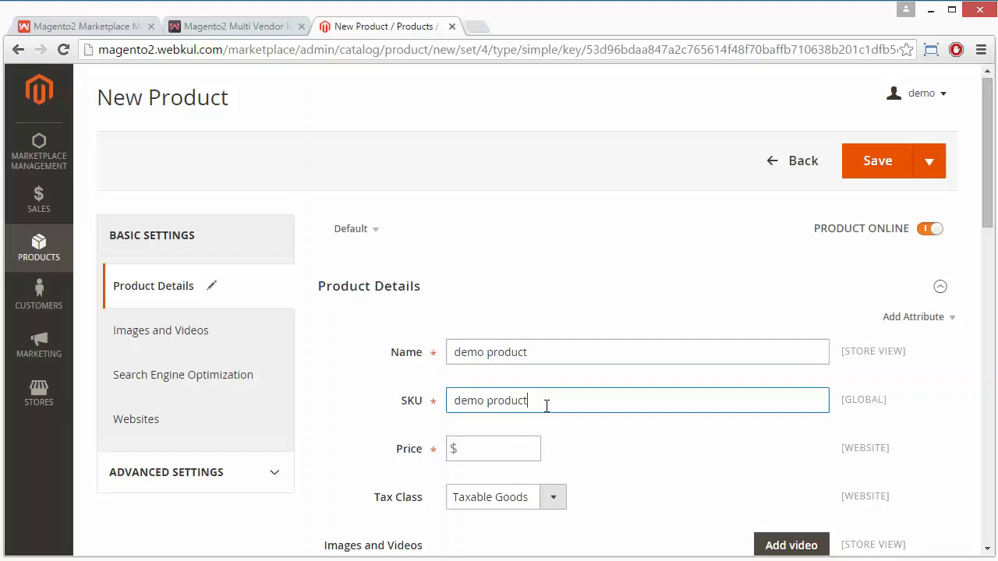
# Set the product's price to $100 and its tax class to None
pyautogui.scroll(-3, 547, 405)
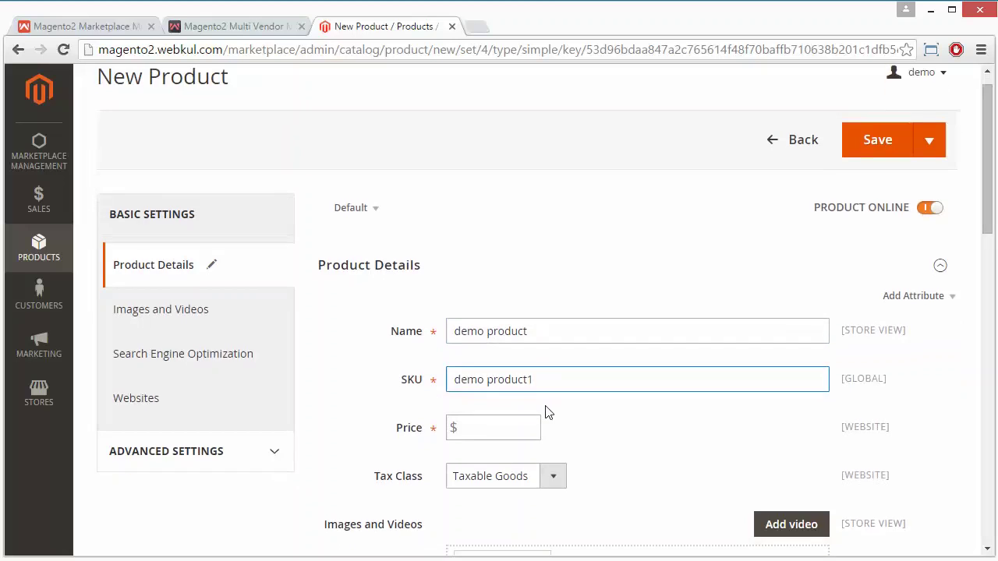
pyautogui.click(480, 344)
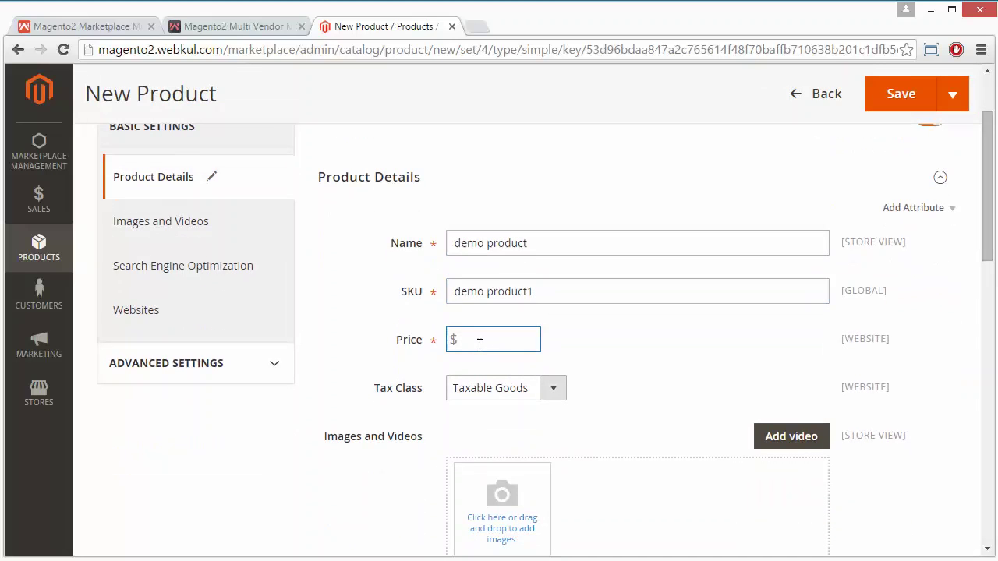
pyautogui.write('1000')
pyautogui.press('BackSpace')
pyautogui.scroll(-5, 619, 352)
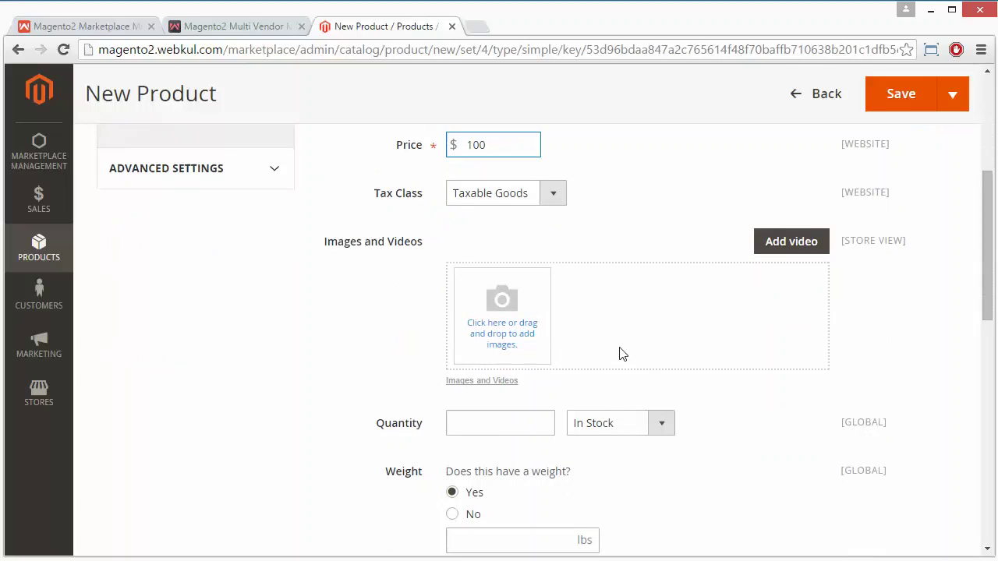
pyautogui.click(554, 196)
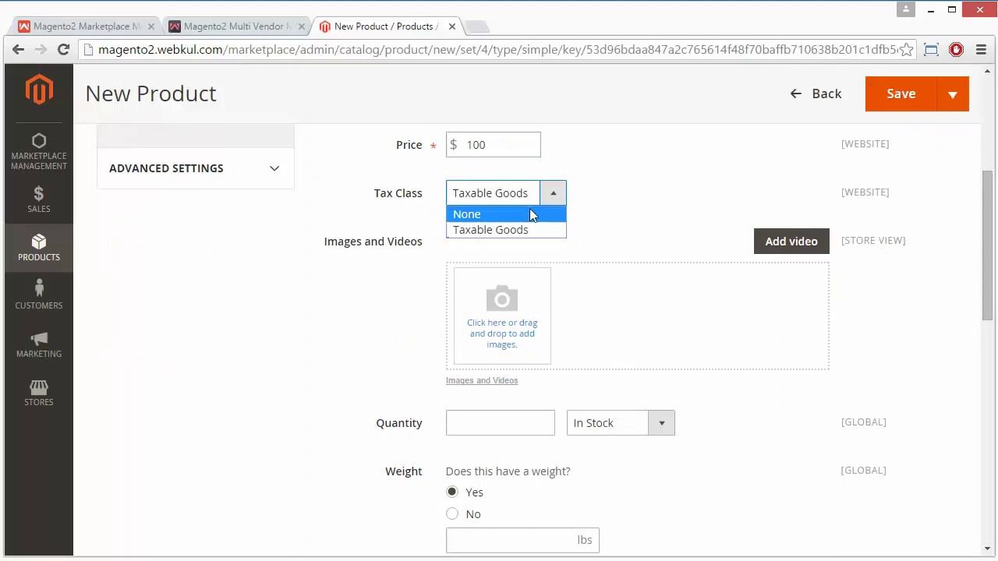
pyautogui.click(528, 210)
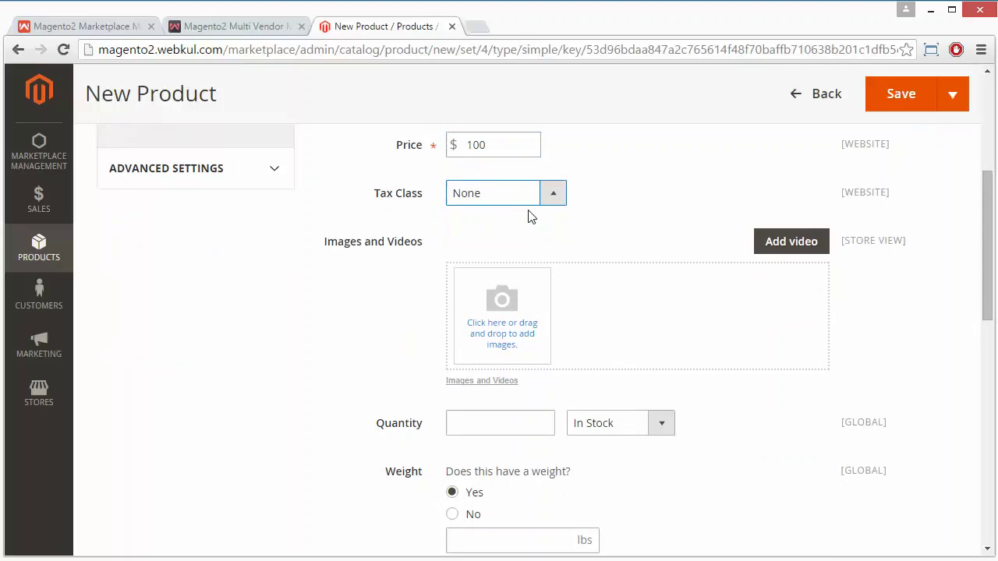
# Add the shoe picture image.png from the Downloads folder as the product's image
pyautogui.click(500, 337)
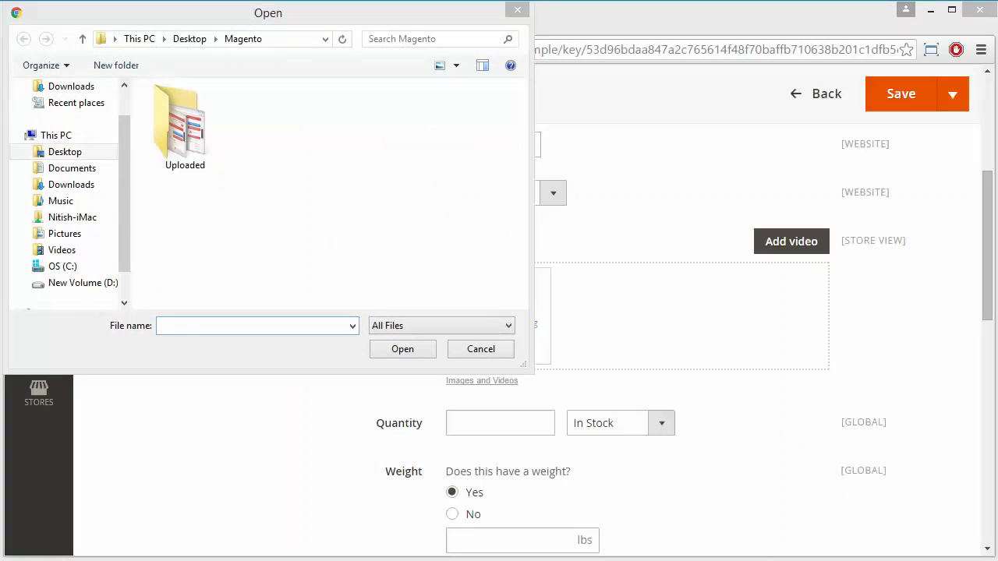
pyautogui.click(82, 191)
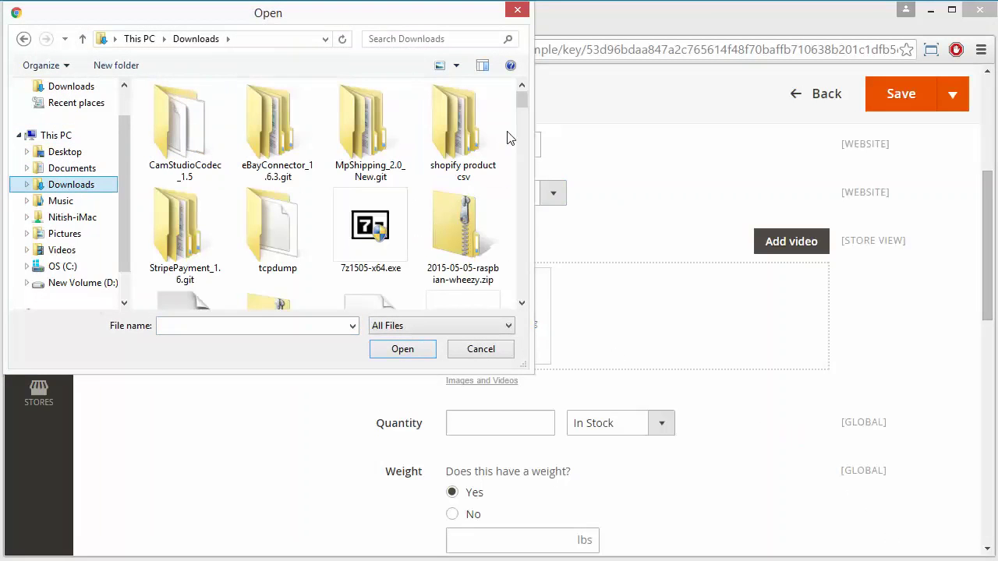
pyautogui.scroll(-4, 507, 139)
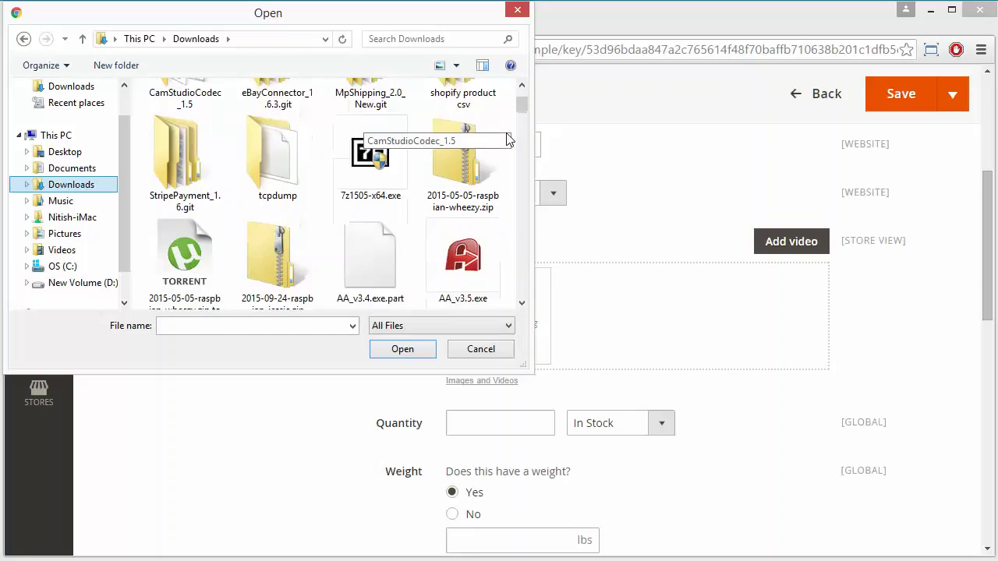
pyautogui.scroll(-3, 507, 139)
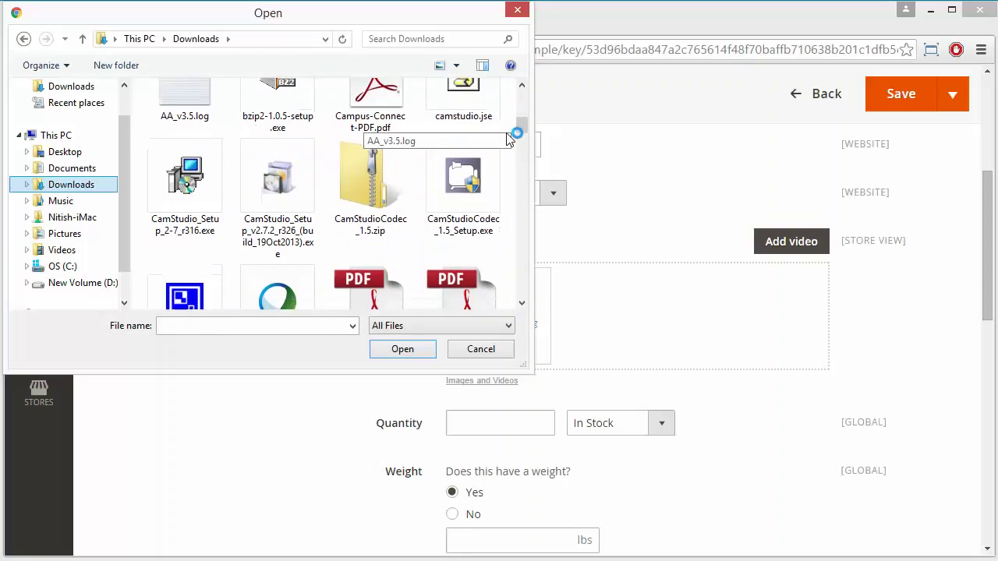
pyautogui.scroll(-12, 382, 223)
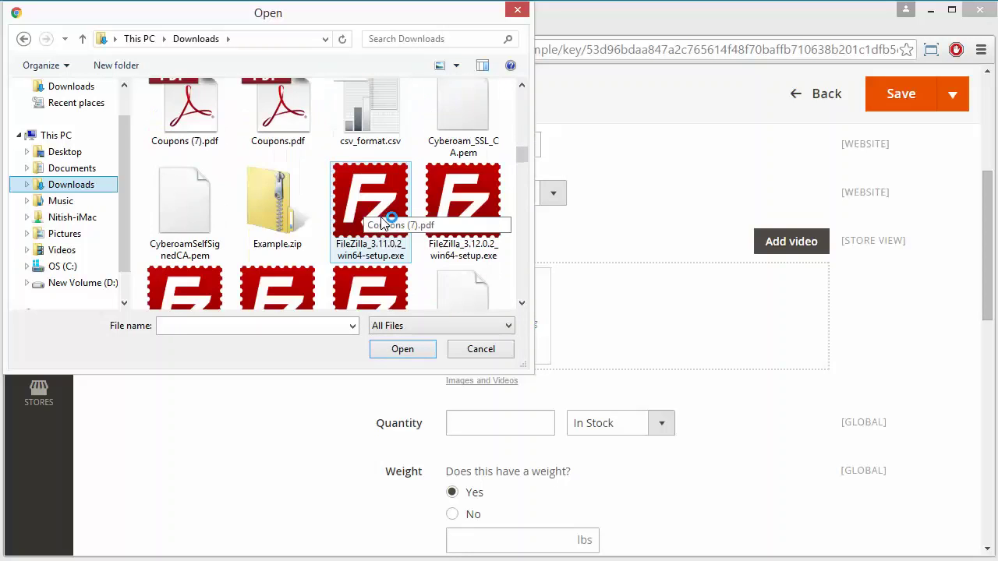
pyautogui.scroll(-8, 382, 224)
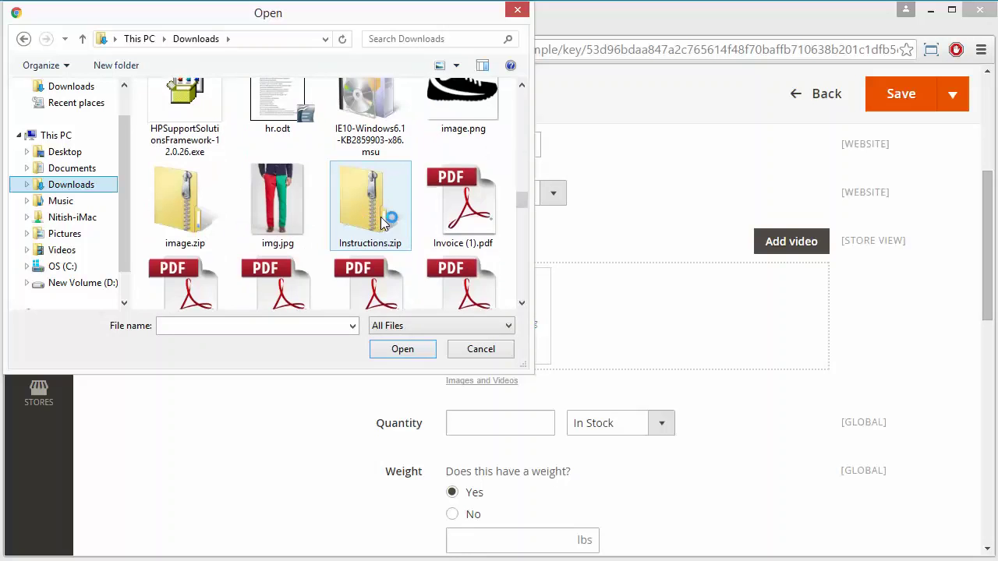
pyautogui.click(463, 101)
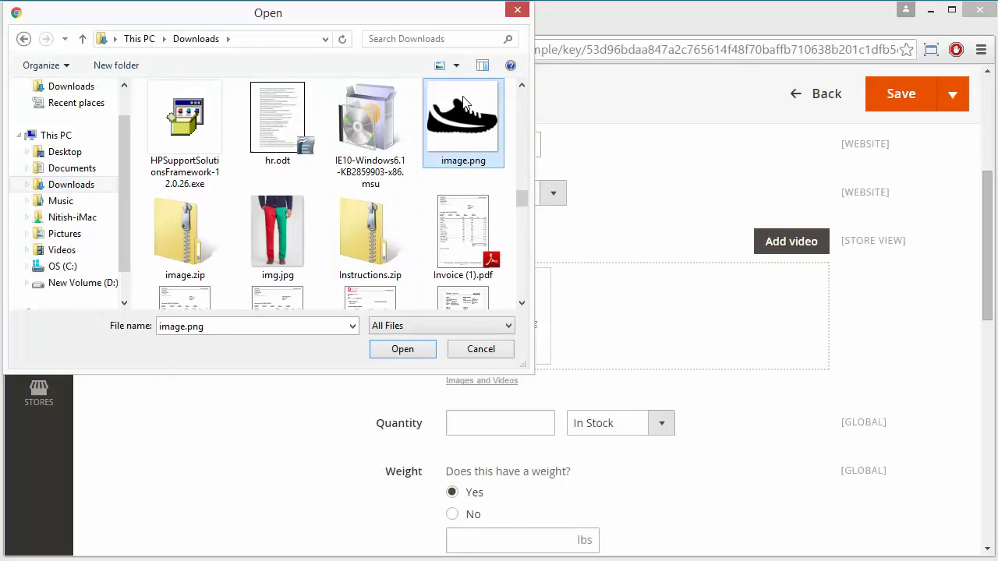
pyautogui.doubleClick(463, 113)
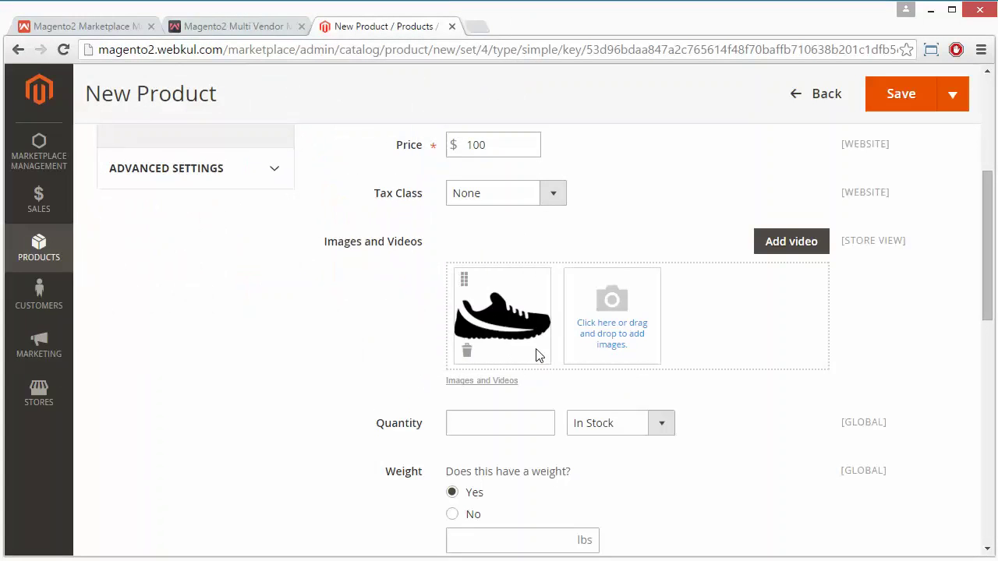
# Look over the Url, Title and Description fields for adding a product video, and leave without adding one
pyautogui.click(780, 255)
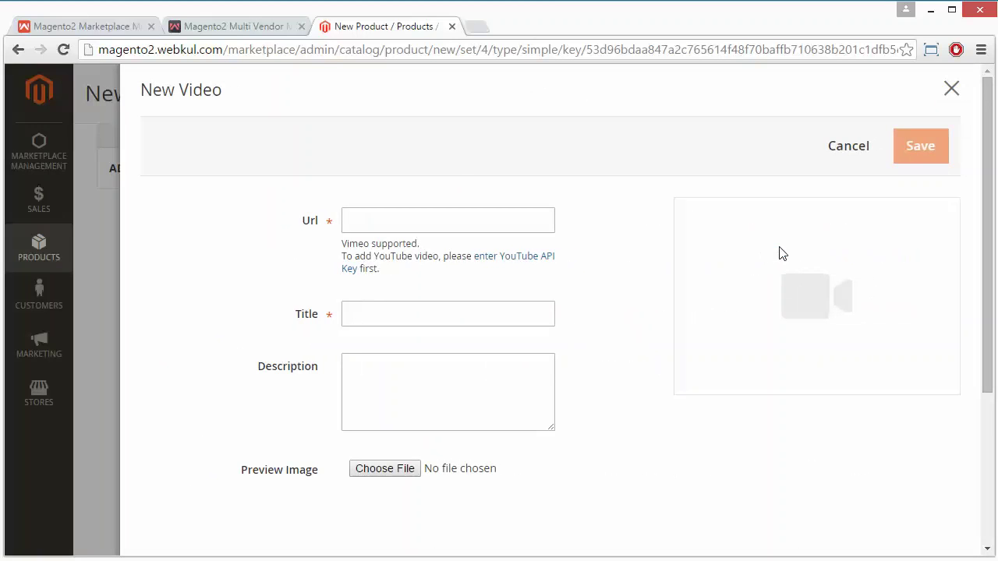
pyautogui.click(407, 219)
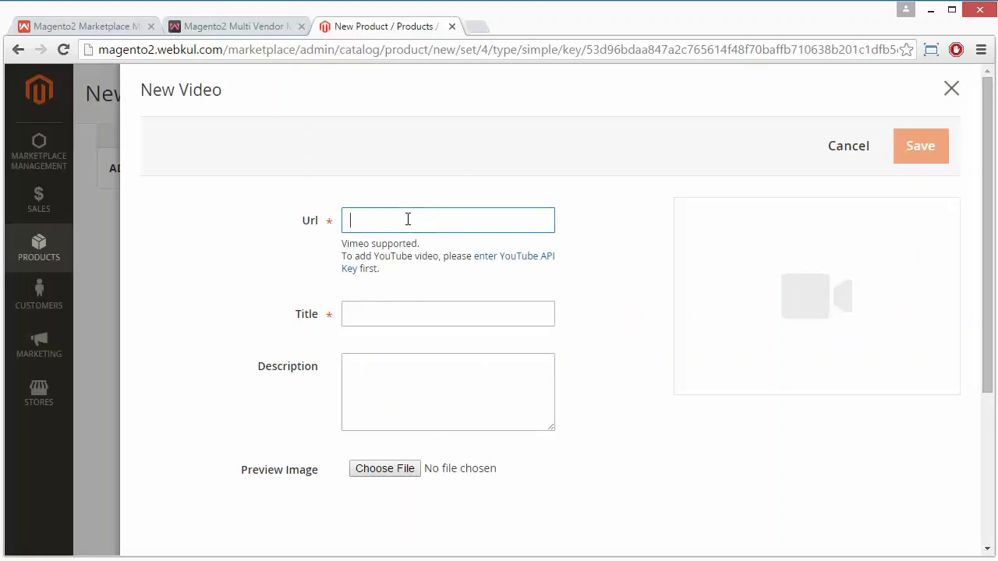
pyautogui.click(373, 318)
pyautogui.click(378, 364)
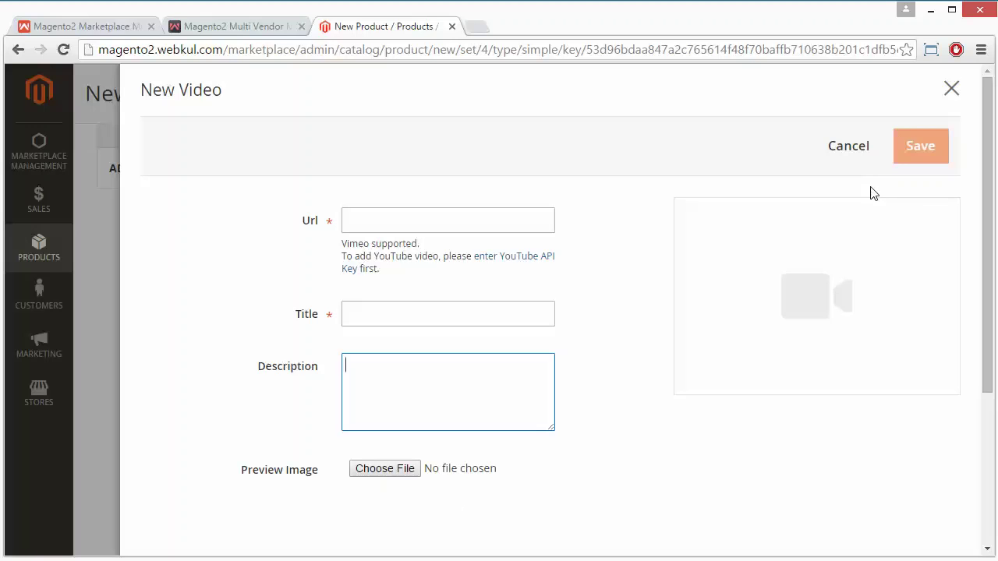
pyautogui.click(848, 148)
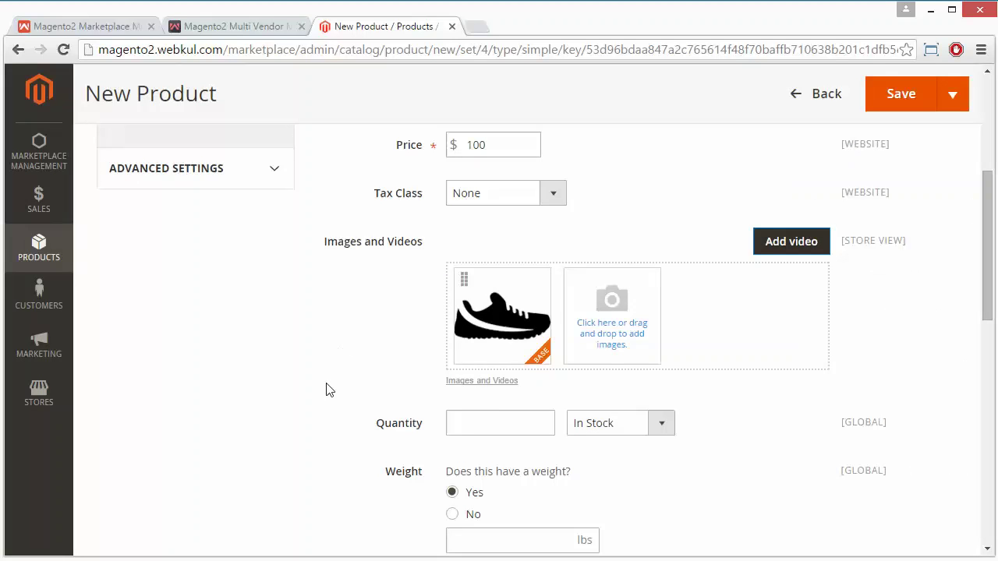
# Set the product's quantity to 10
pyautogui.scroll(-3, 323, 383)
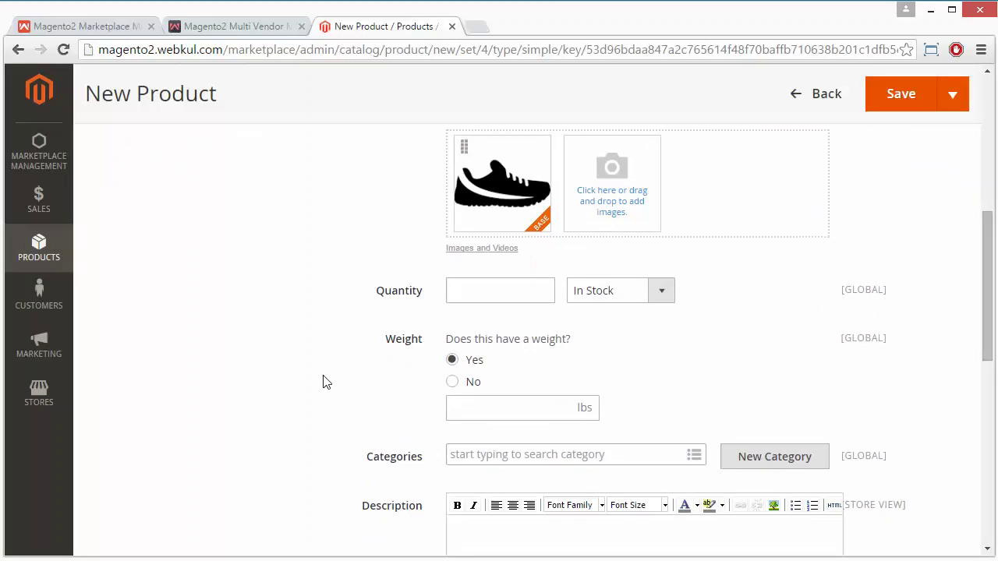
pyautogui.click(487, 291)
pyautogui.write('10')
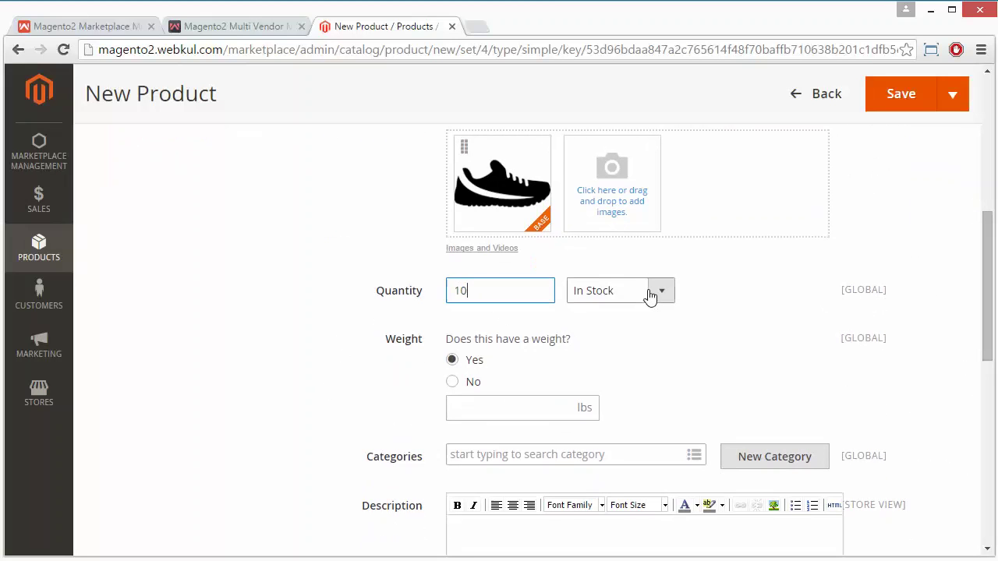
# Switch the product's stock status to Out of Stock and back to In Stock
pyautogui.click(652, 296)
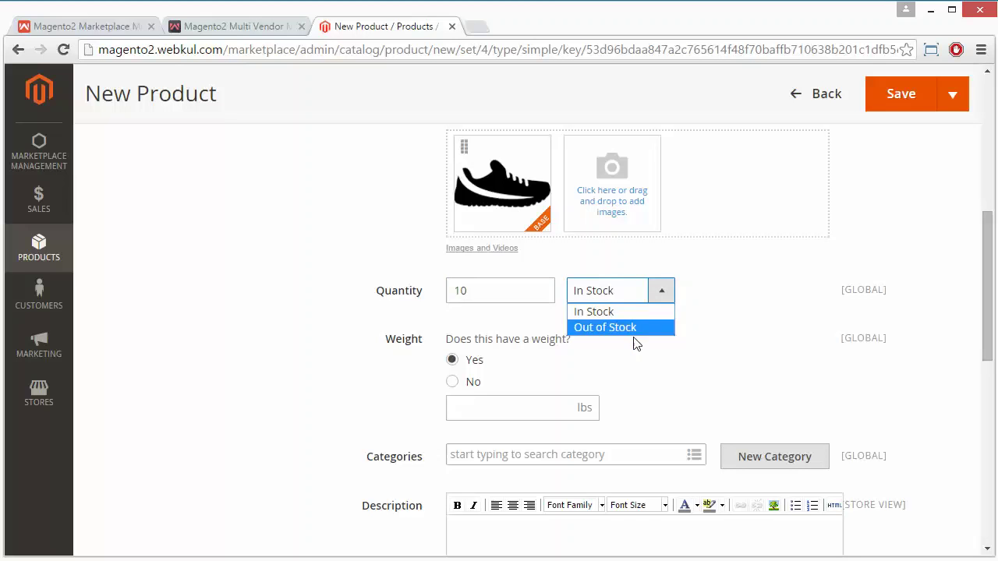
pyautogui.click(635, 339)
pyautogui.click(662, 297)
pyautogui.click(622, 331)
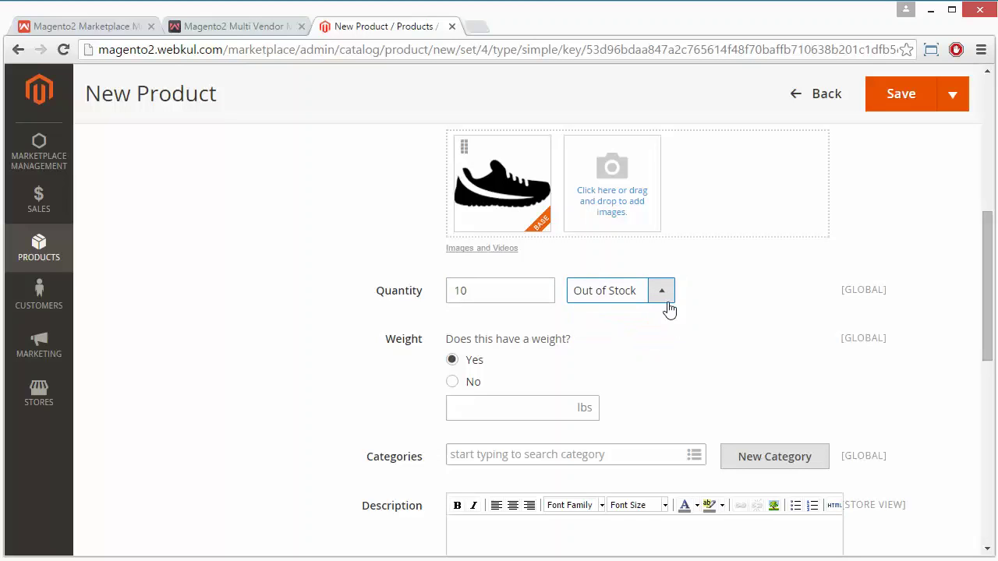
pyautogui.click(662, 297)
pyautogui.click(645, 308)
# Specify that the product has a weight and set it to 10 lbs
pyautogui.scroll(-1, 241, 419)
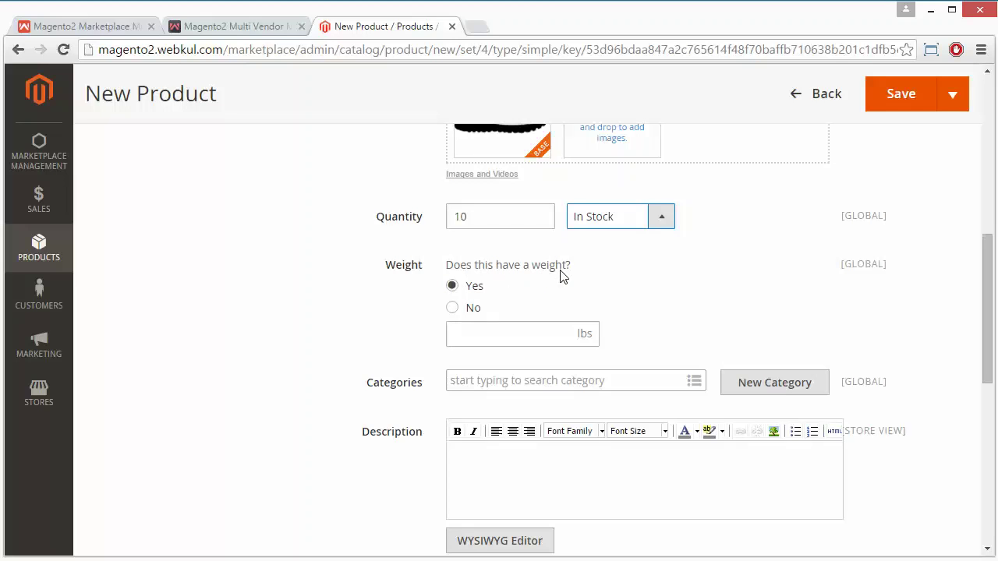
pyautogui.click(470, 338)
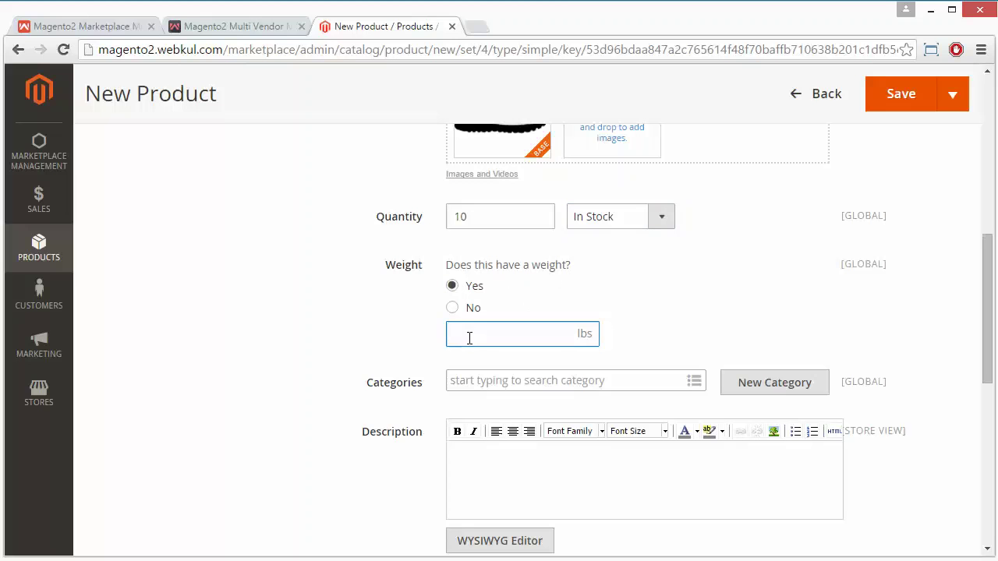
pyautogui.write('10')
pyautogui.click(453, 308)
pyautogui.click(451, 288)
# Assign the product to the Default Category
pyautogui.scroll(-2, 293, 394)
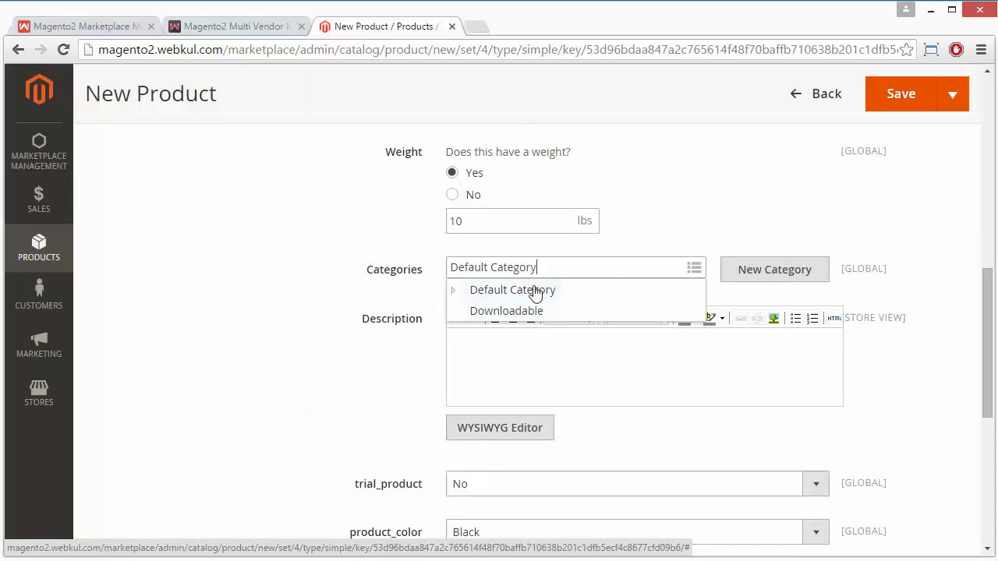
pyautogui.click(533, 291)
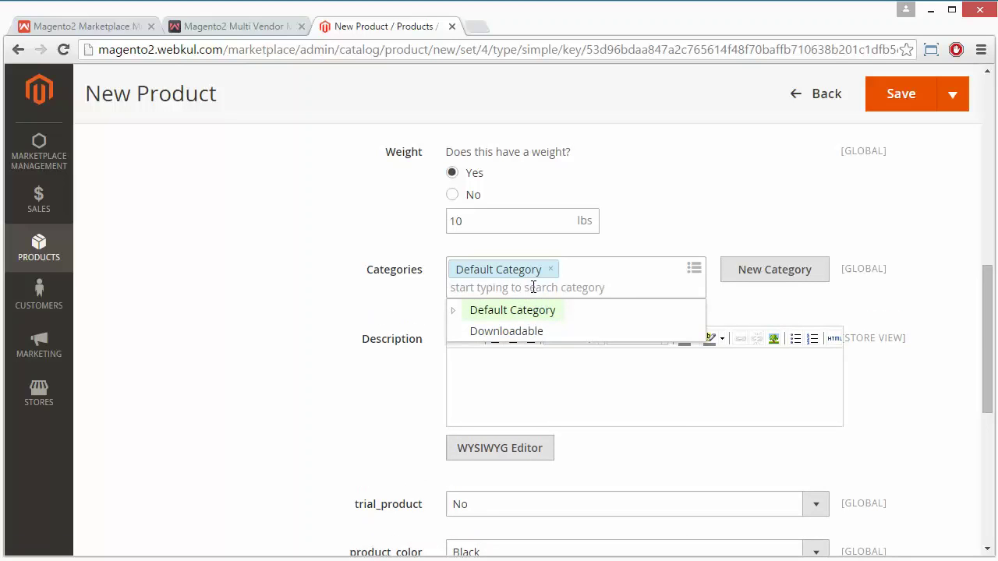
pyautogui.click(315, 300)
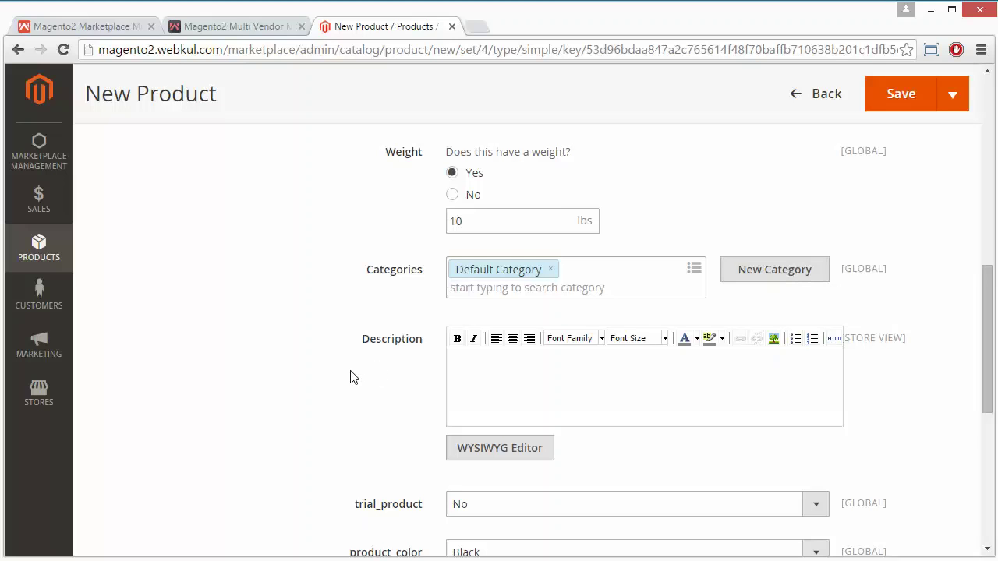
# Enter "Demo description" as the product's description
pyautogui.scroll(-2, 350, 376)
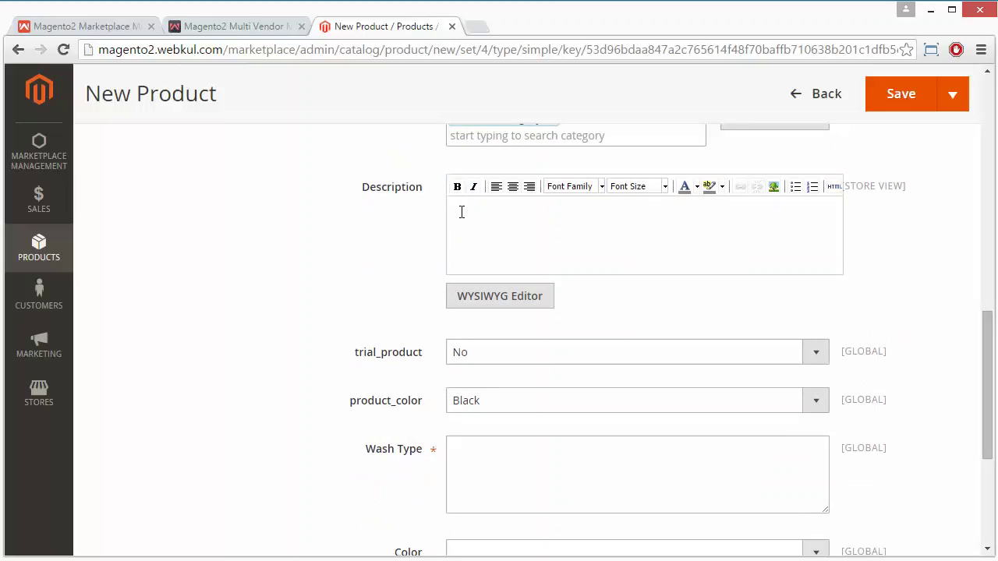
pyautogui.click(461, 212)
pyautogui.write('Demo description')
pyautogui.scroll(-2, 308, 306)
pyautogui.scroll(3, 309, 306)
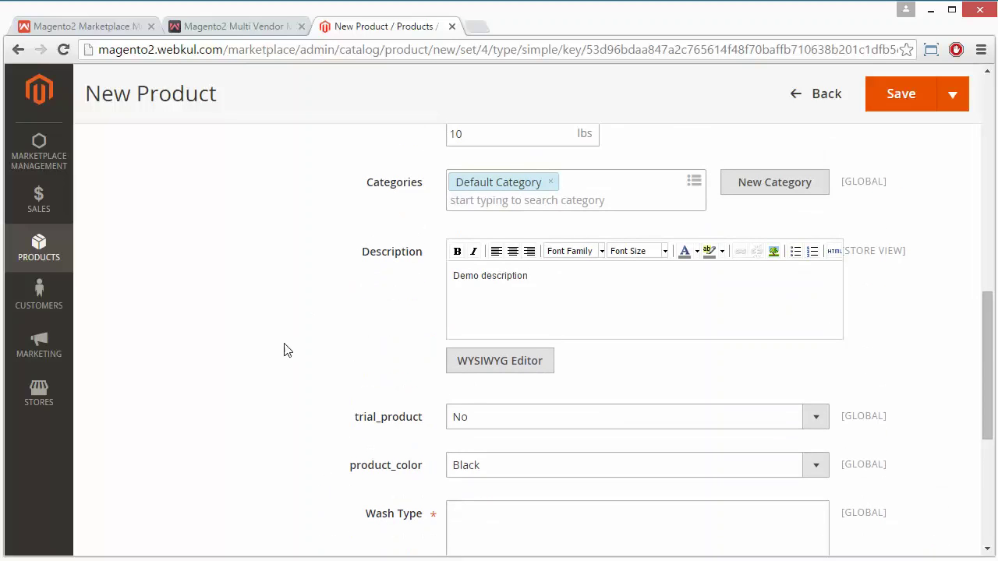
# Set the product's trial_product attribute to No
pyautogui.scroll(-3, 284, 350)
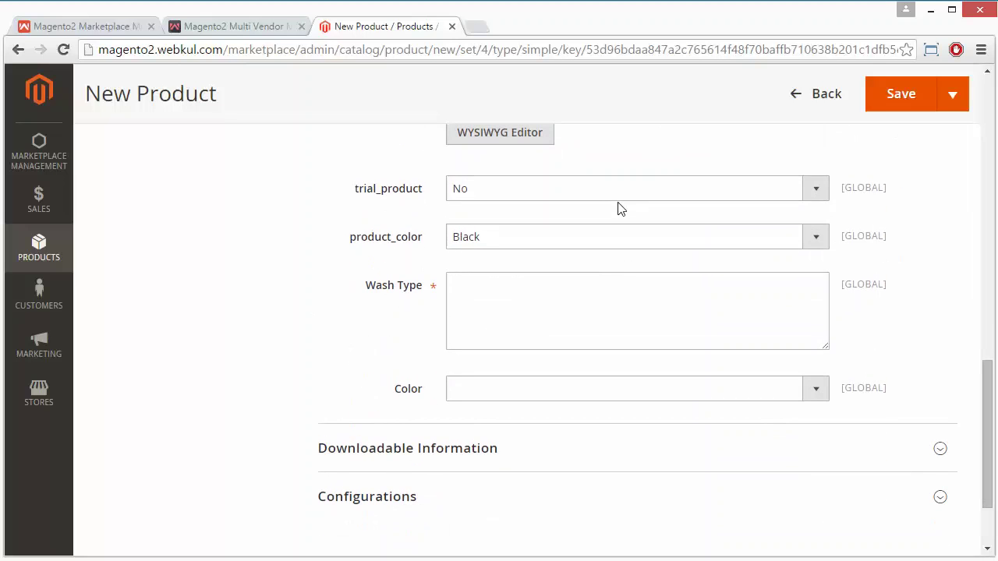
pyautogui.click(616, 195)
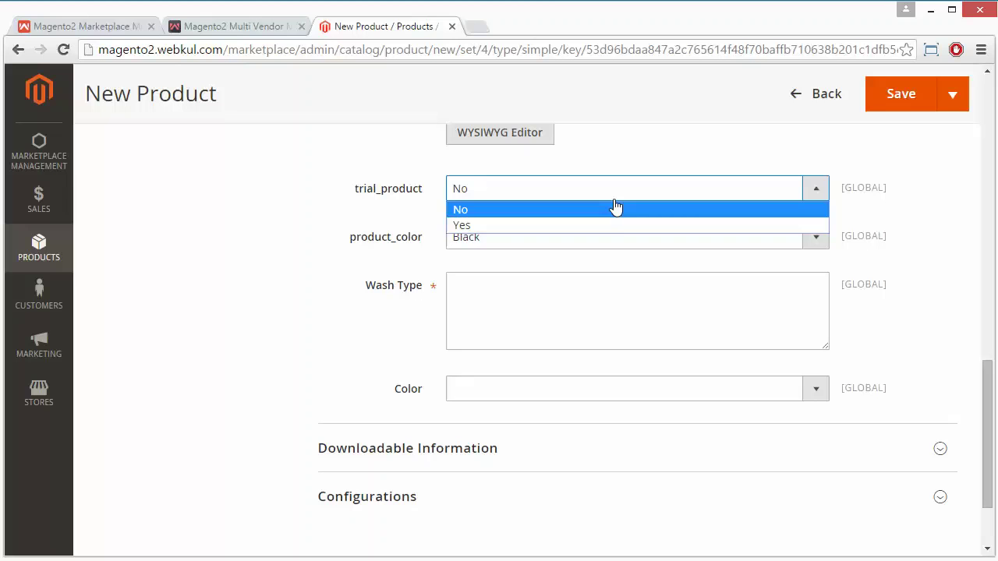
pyautogui.click(616, 209)
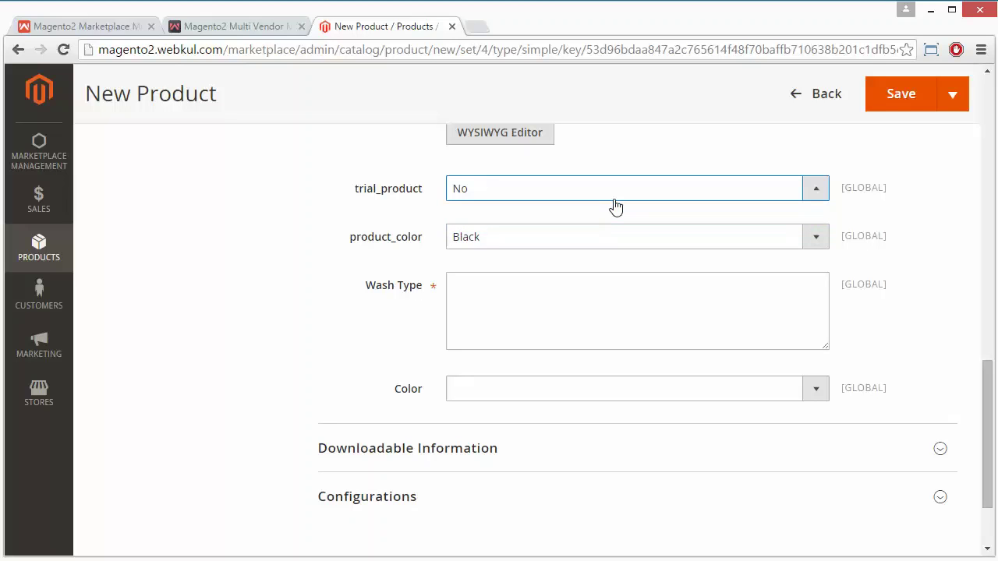
# Set the product_color attribute to Blue and enter "demo details" as the Wash Type
pyautogui.click(538, 248)
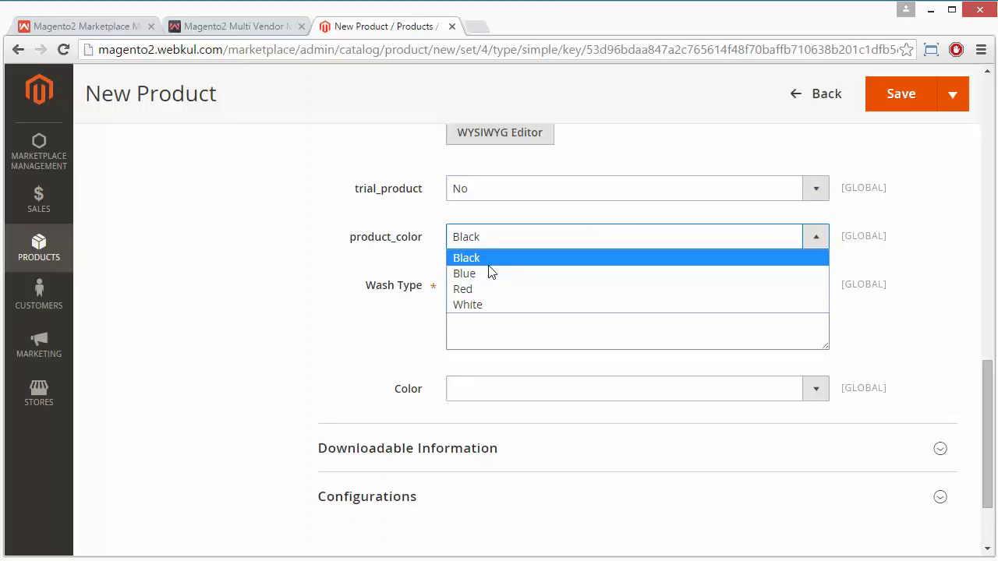
pyautogui.click(488, 264)
pyautogui.click(506, 239)
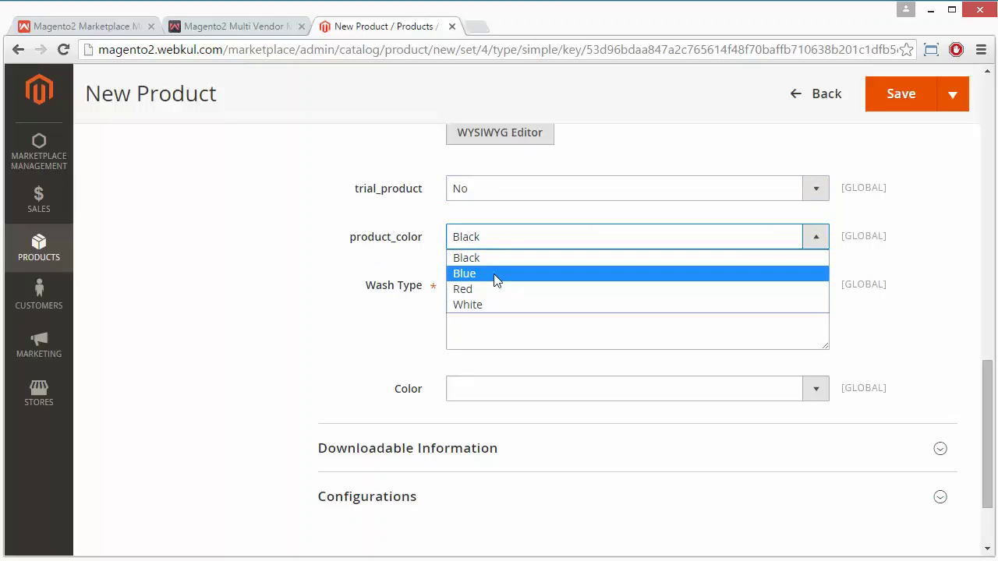
pyautogui.click(496, 277)
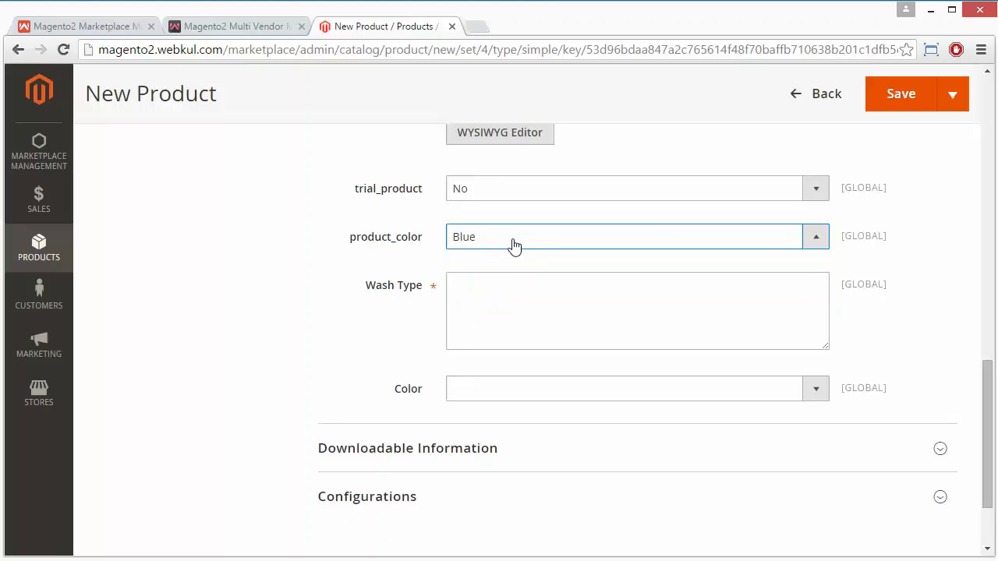
pyautogui.click(513, 244)
pyautogui.click(514, 245)
pyautogui.click(485, 295)
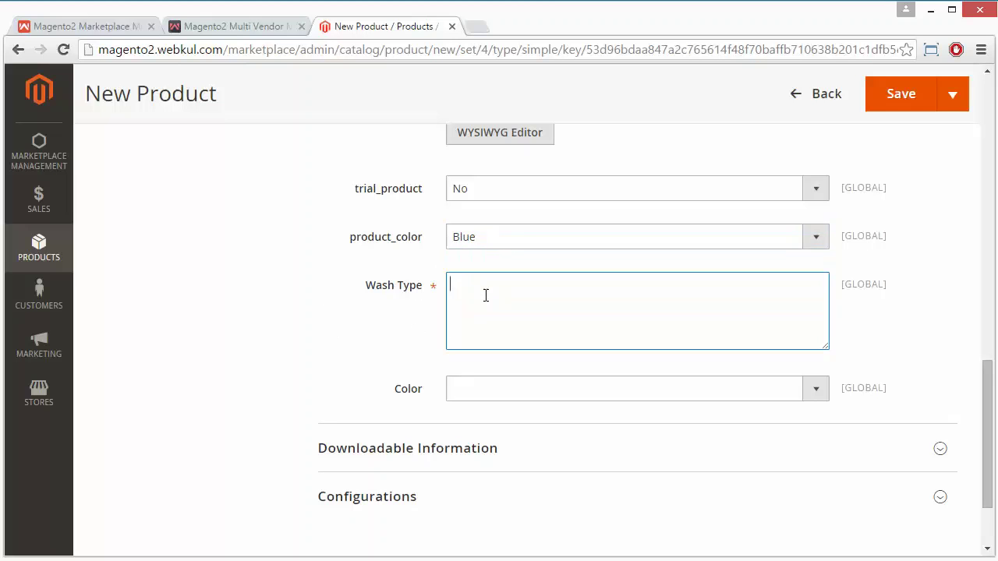
pyautogui.write('demo details')
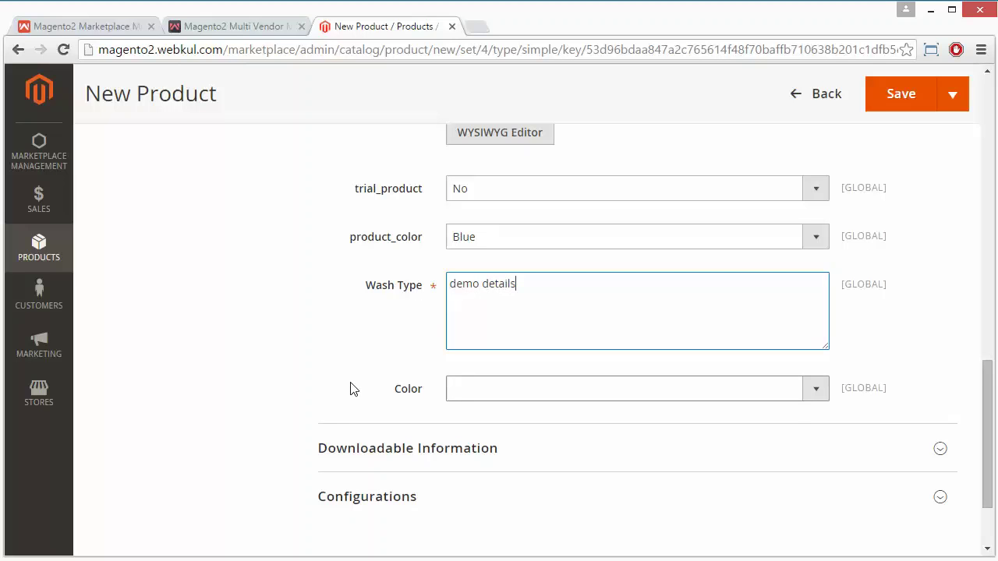
# Check the options offered for the Color and product_color attributes without changing either selection
pyautogui.scroll(-3, 351, 390)
pyautogui.scroll(1, 558, 327)
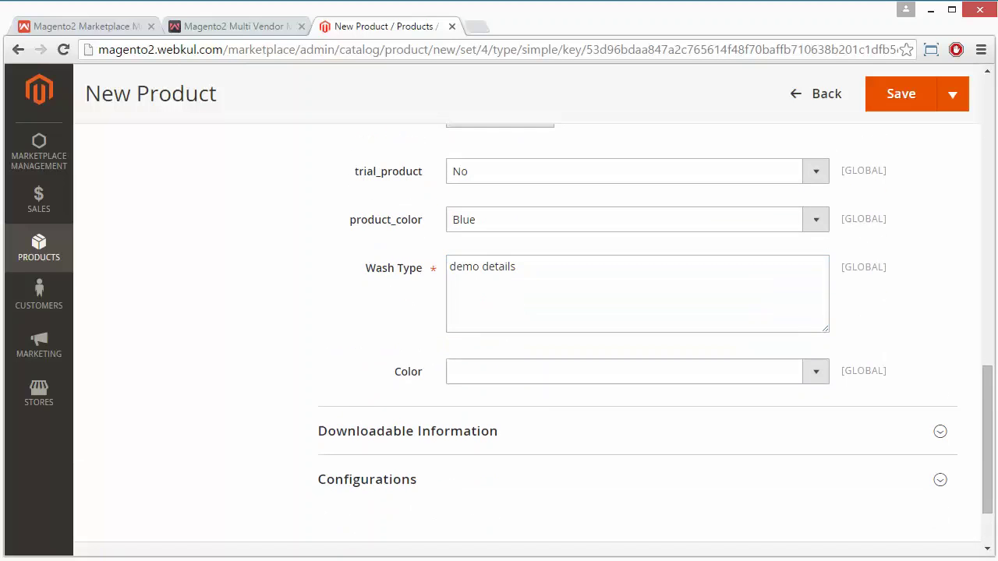
pyautogui.click(427, 359)
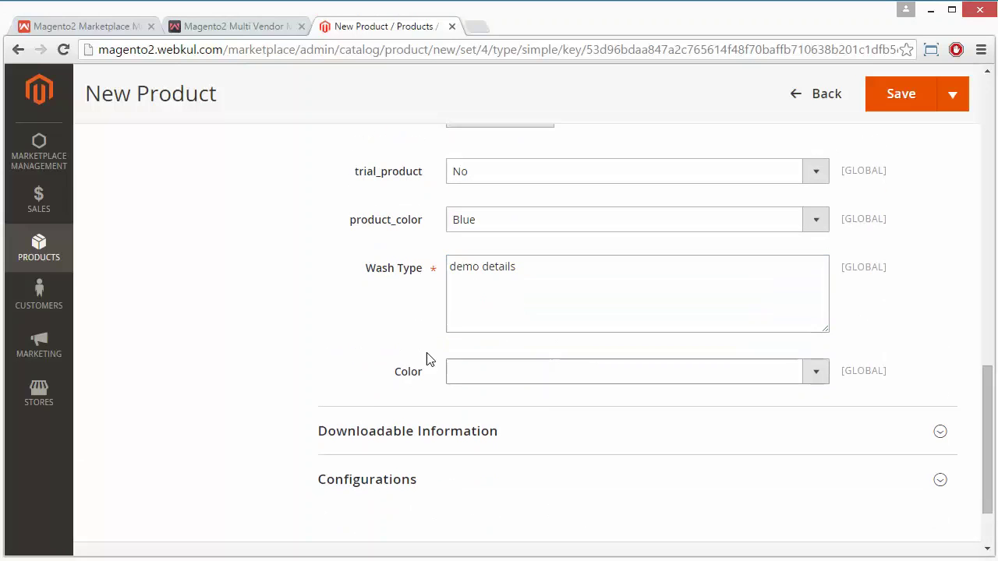
pyautogui.click(475, 375)
pyautogui.click(479, 377)
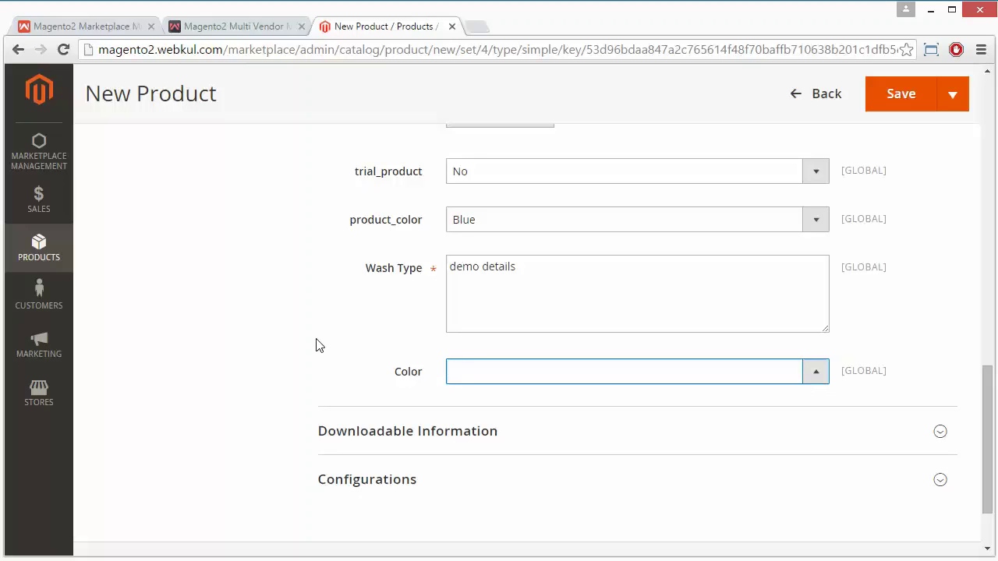
pyautogui.scroll(1, 299, 289)
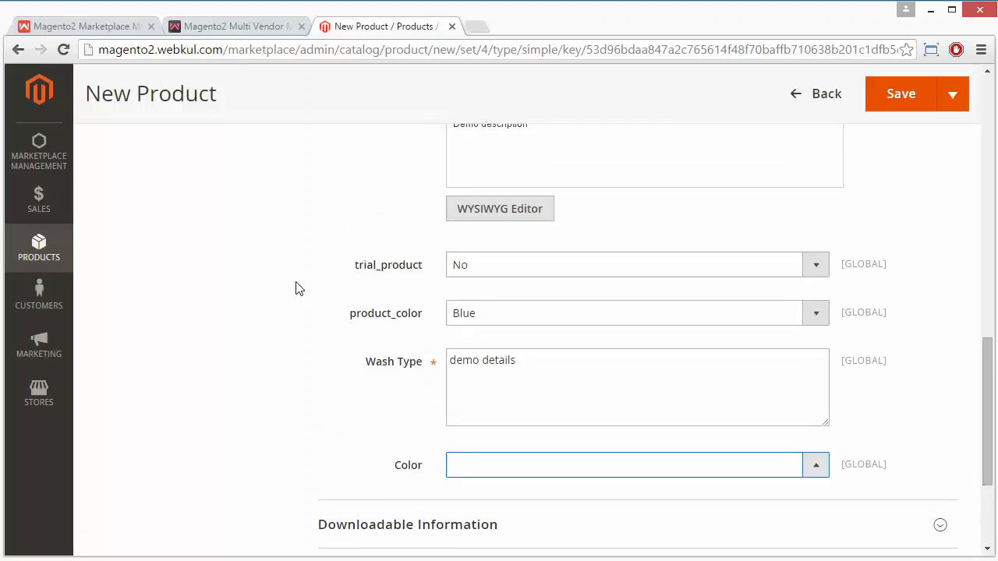
pyautogui.scroll(-1, 300, 288)
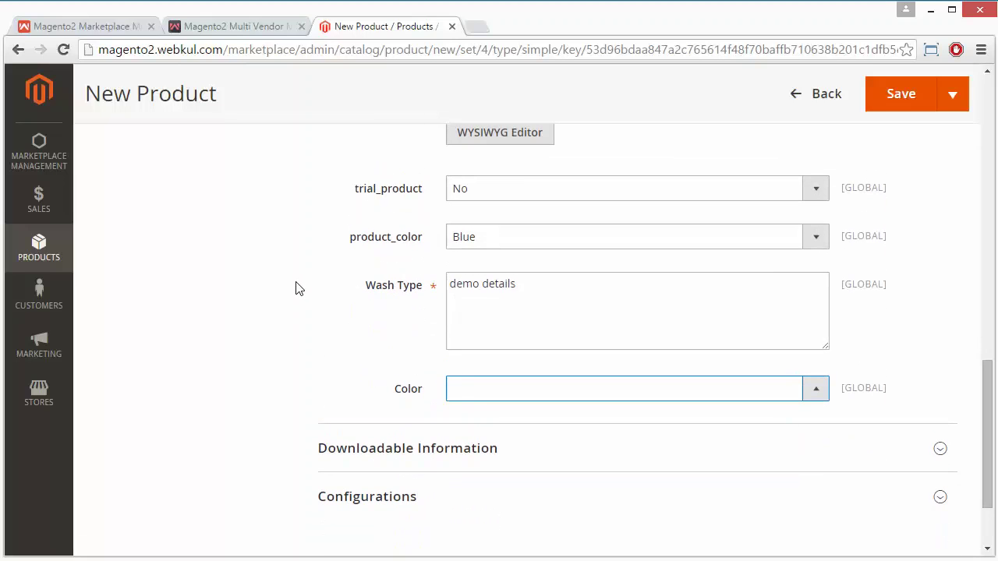
pyautogui.click(537, 240)
pyautogui.click(538, 240)
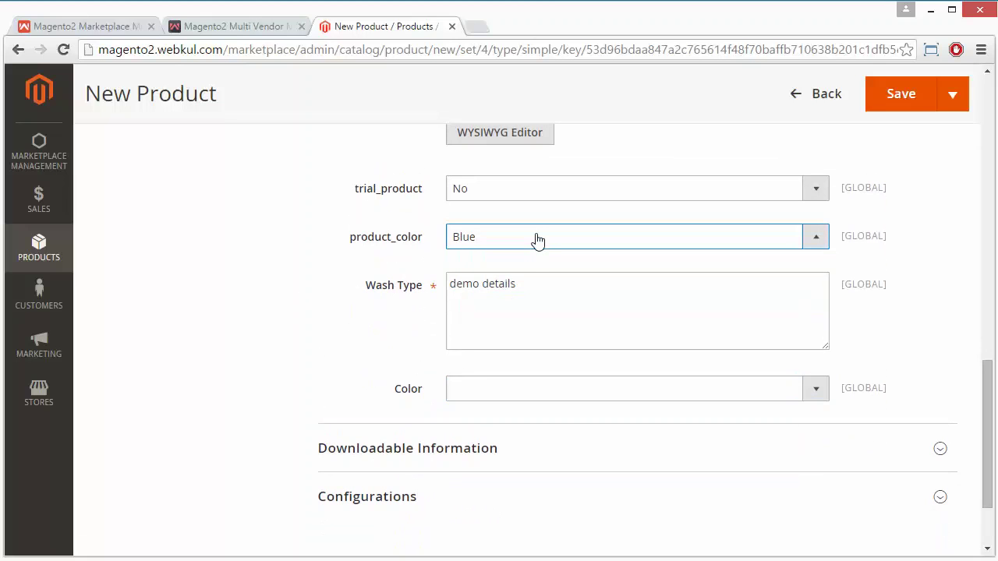
pyautogui.click(219, 263)
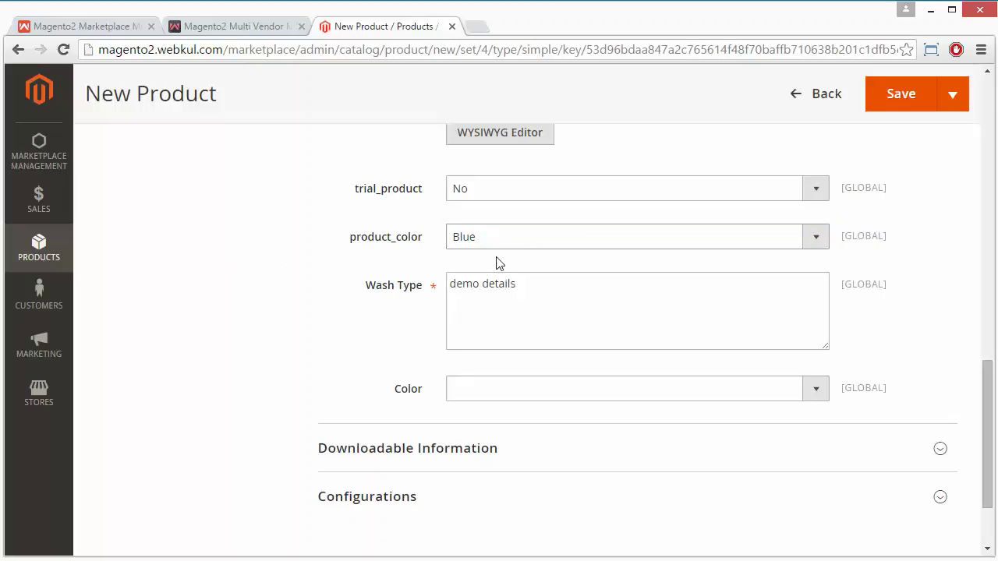
pyautogui.click(544, 389)
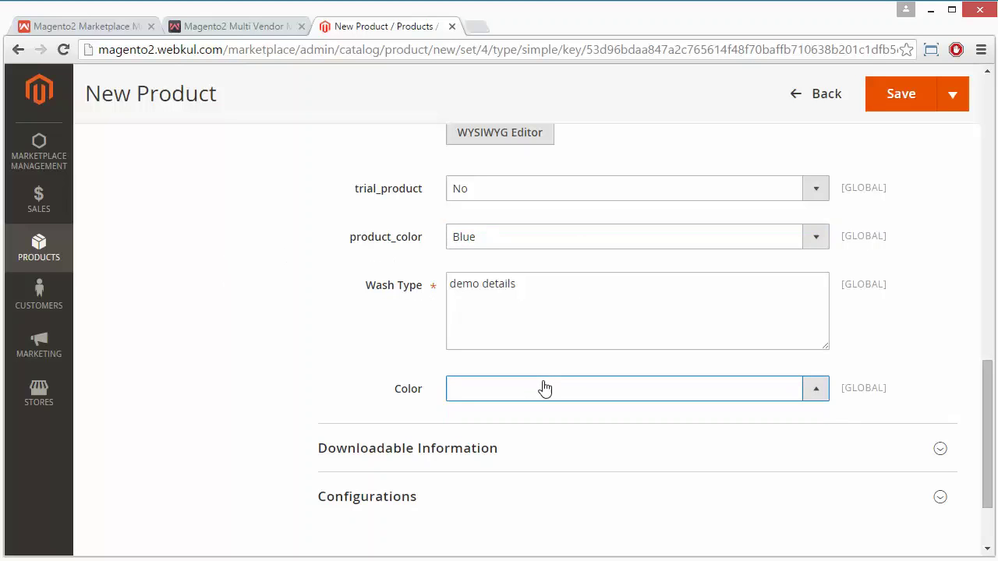
pyautogui.click(544, 389)
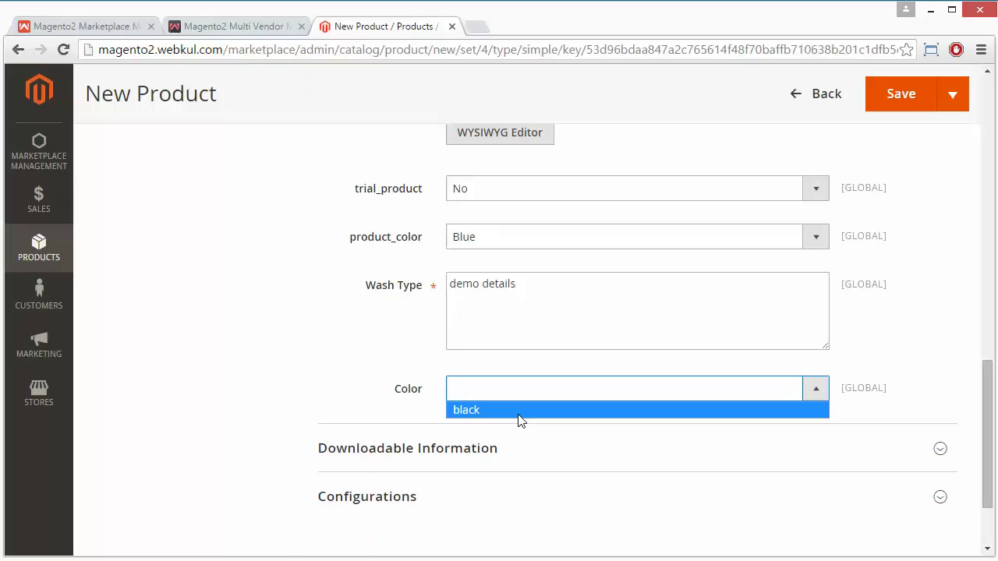
pyautogui.click(272, 377)
pyautogui.click(529, 397)
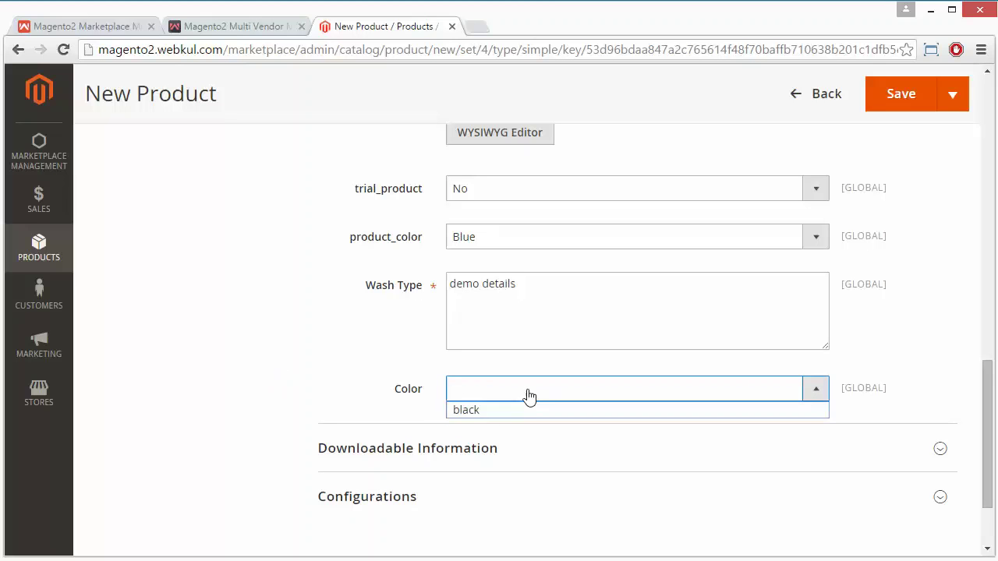
pyautogui.click(528, 396)
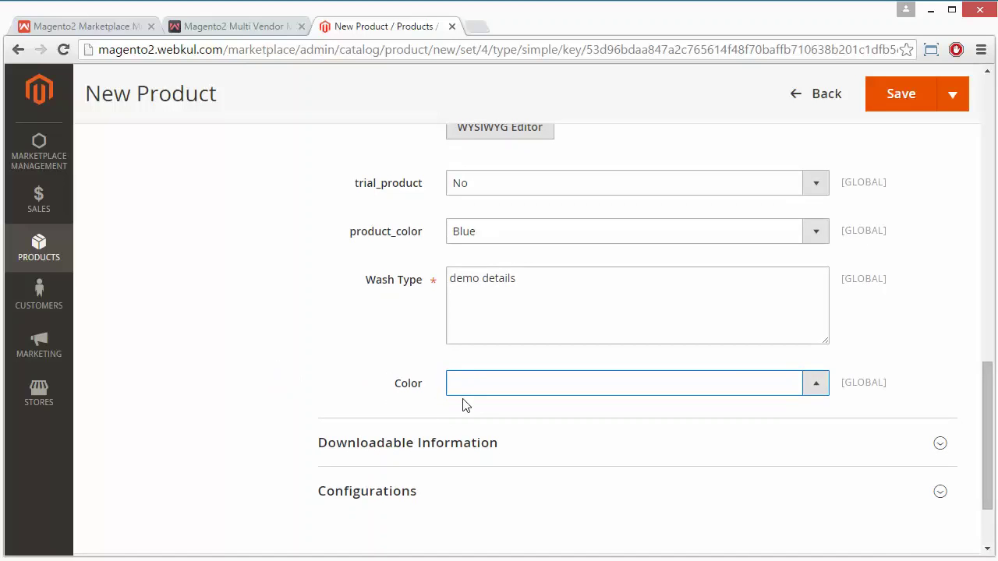
pyautogui.click(897, 560)
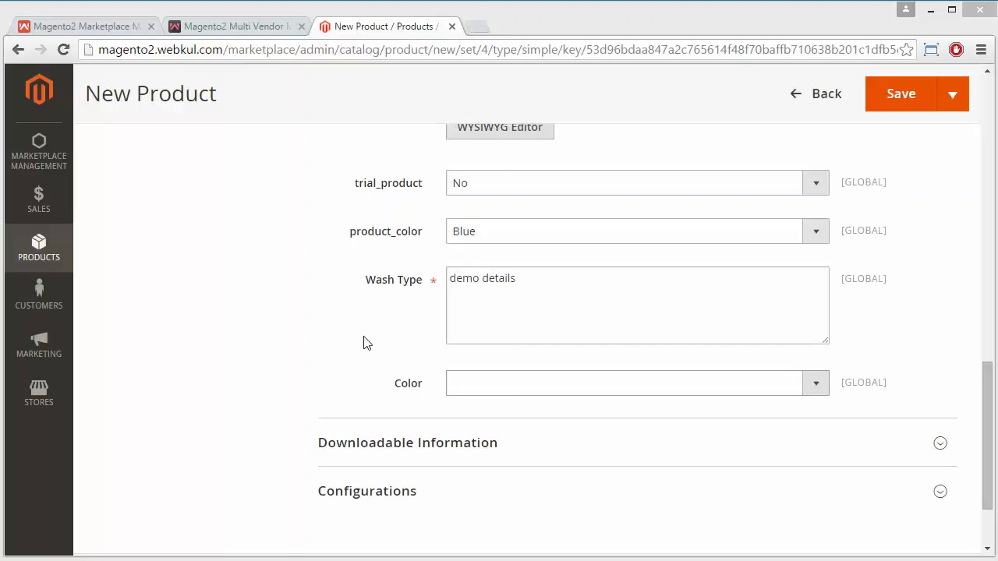
# Examine the contents of the Downloadable Information and Configurations sections, collapsing each one after viewing
pyautogui.scroll(-3, 355, 341)
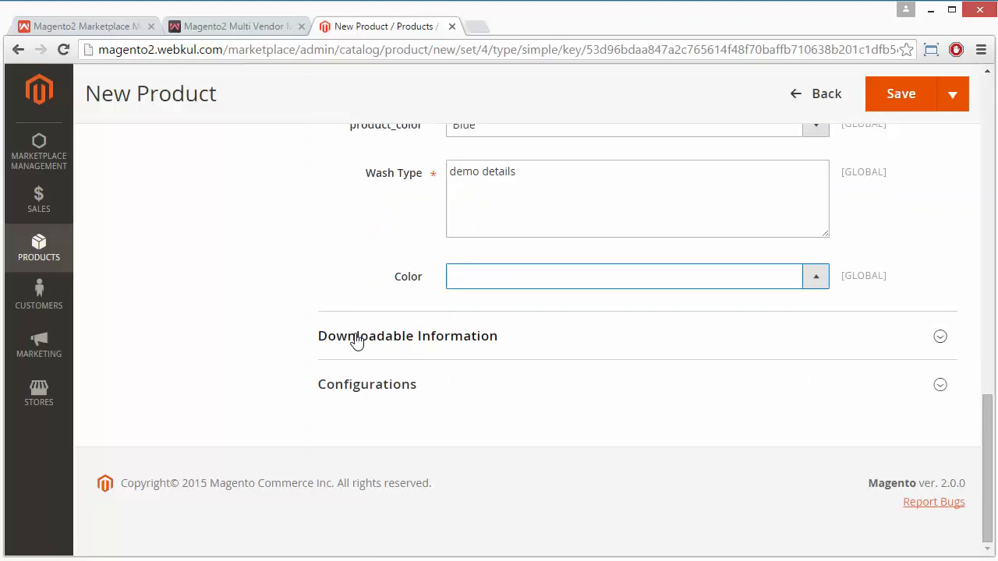
pyautogui.click(391, 336)
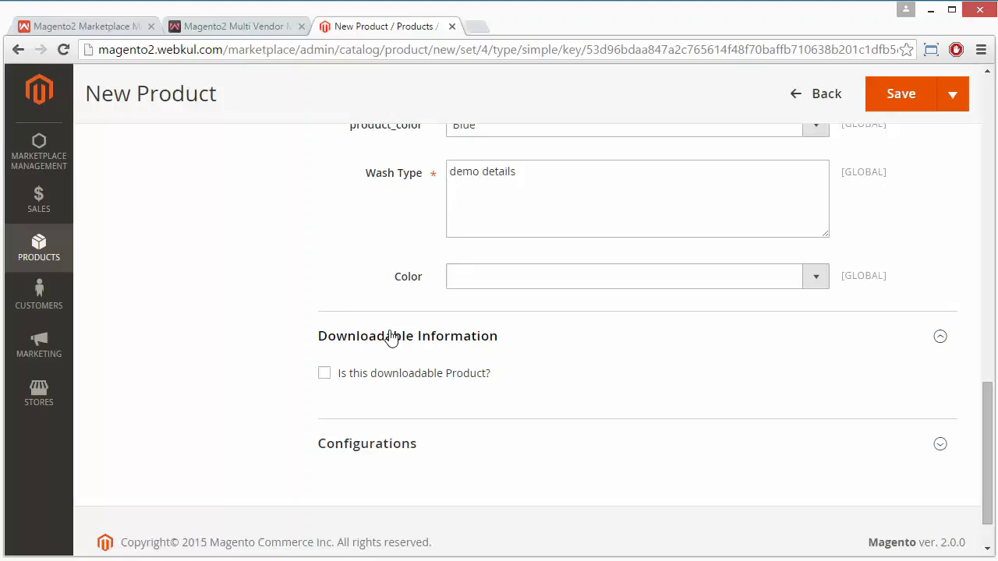
pyautogui.click(392, 336)
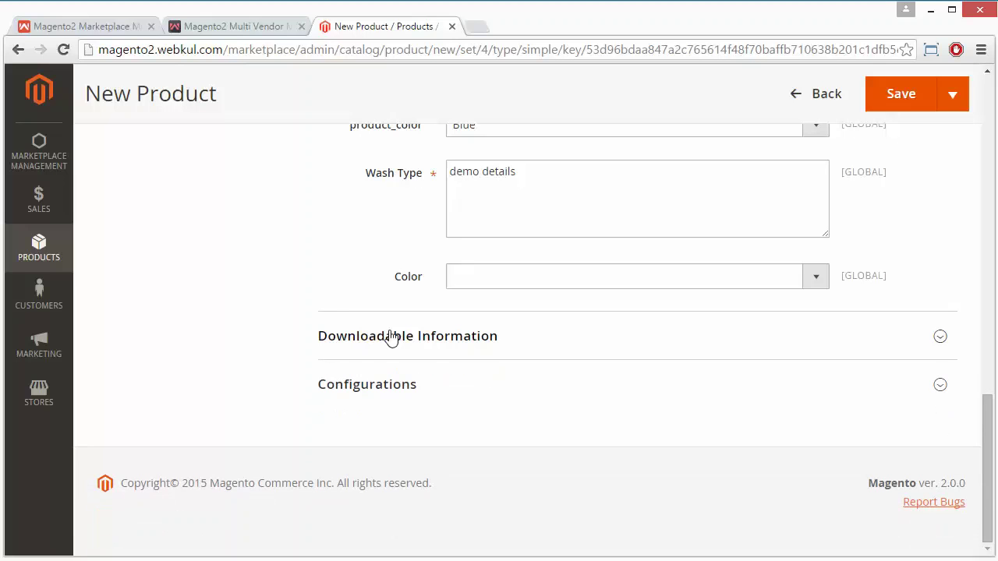
pyautogui.click(394, 386)
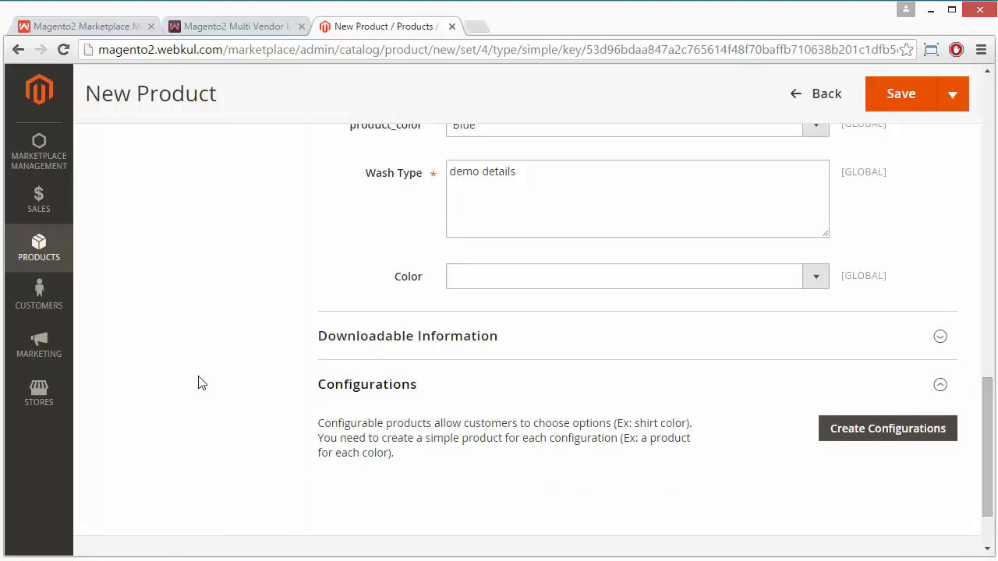
pyautogui.scroll(-2, 199, 383)
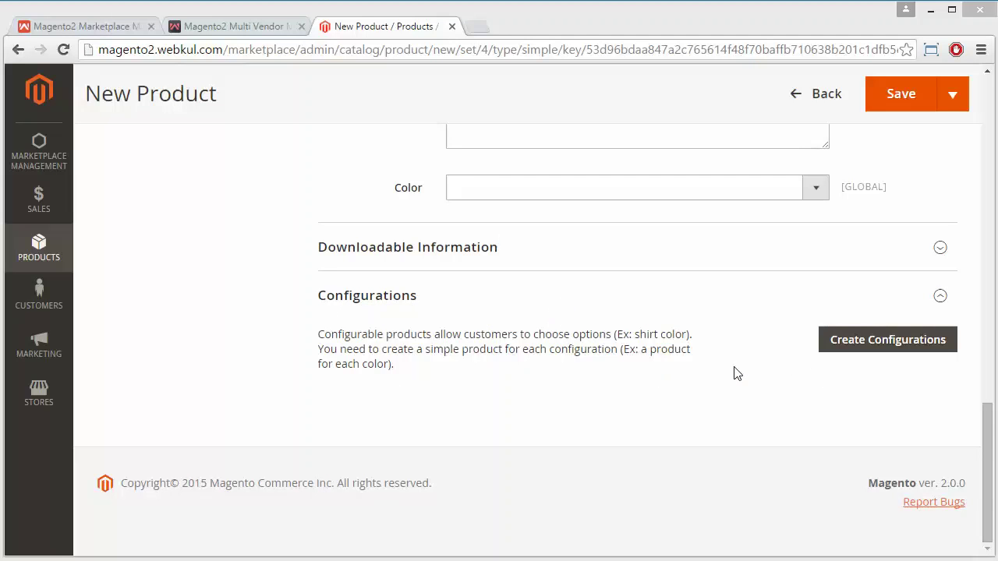
pyautogui.click(632, 306)
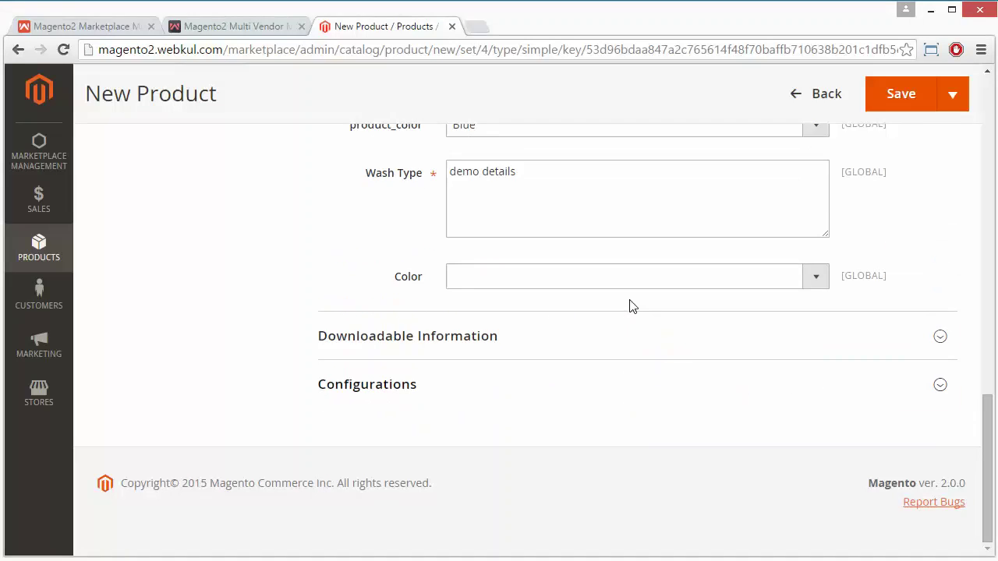
# Switch the product's status to offline and back to online
pyautogui.scroll(13, 306, 272)
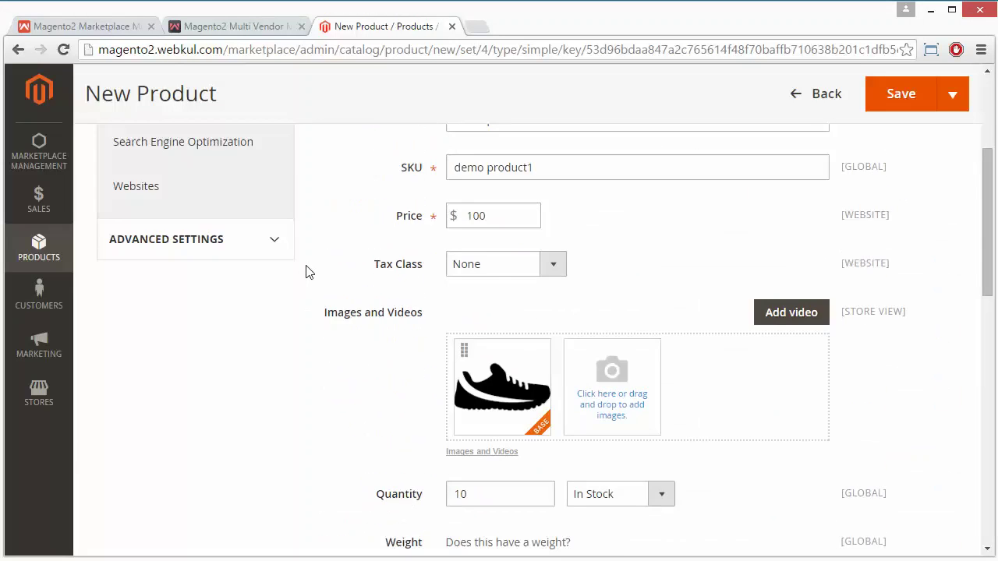
pyautogui.scroll(2, 305, 272)
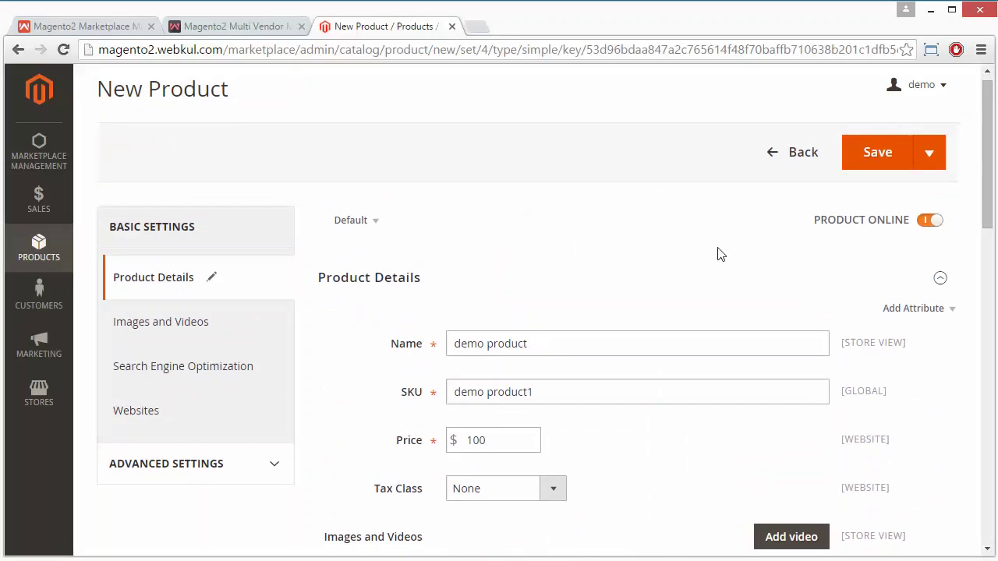
pyautogui.click(929, 221)
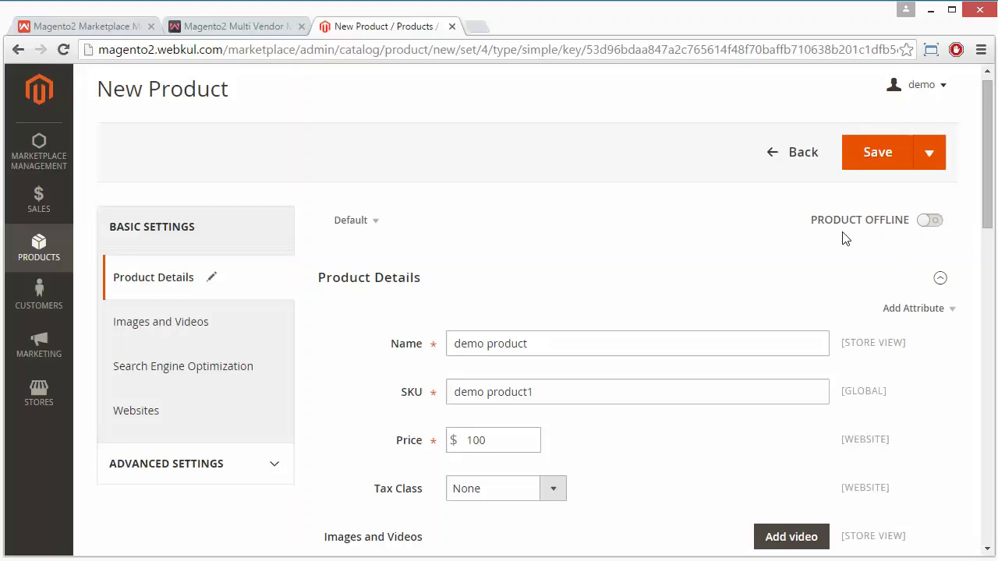
pyautogui.click(938, 222)
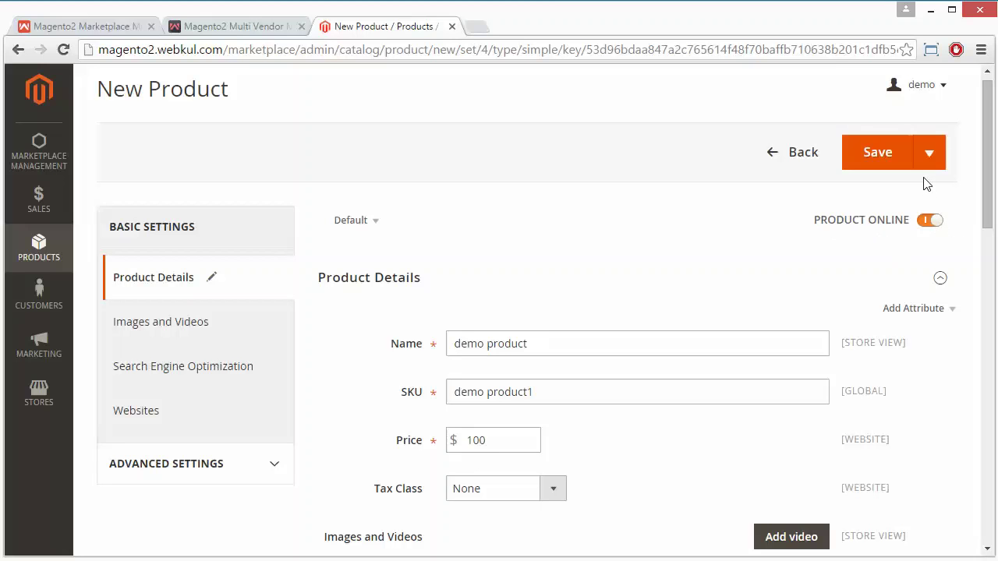
# Save the new product and open the product catalog
pyautogui.click(936, 153)
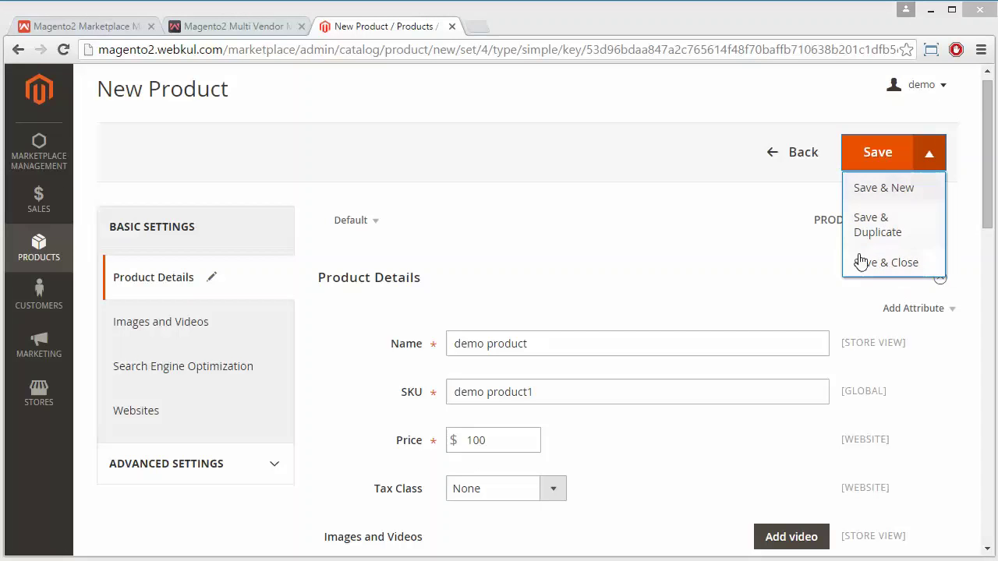
pyautogui.click(800, 208)
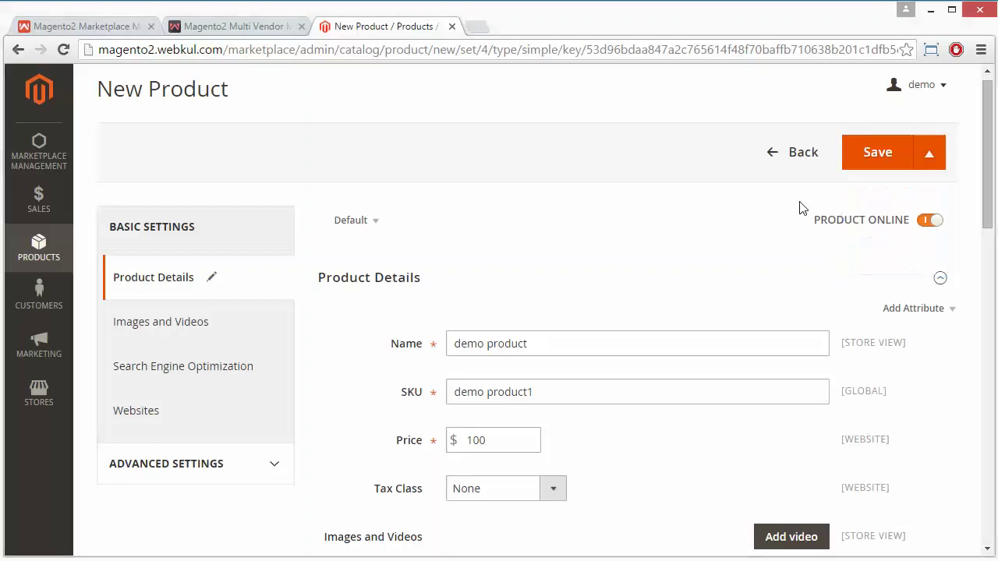
pyautogui.click(878, 151)
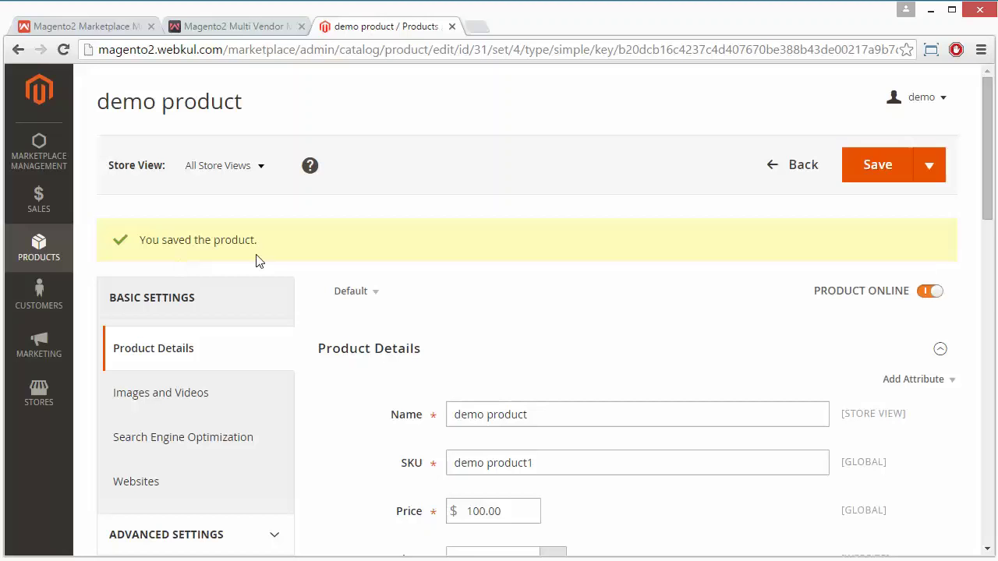
pyautogui.click(37, 265)
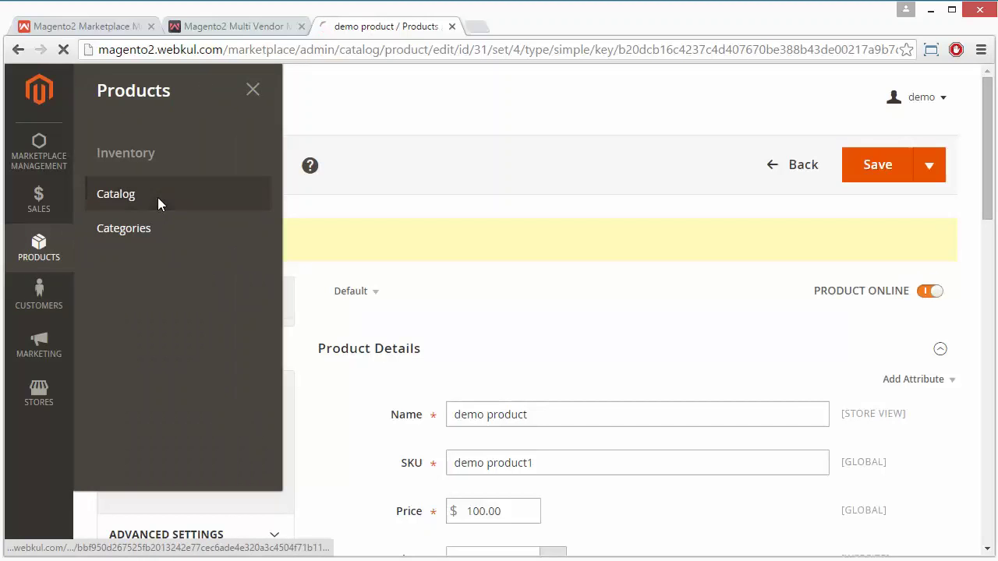
pyautogui.click(157, 198)
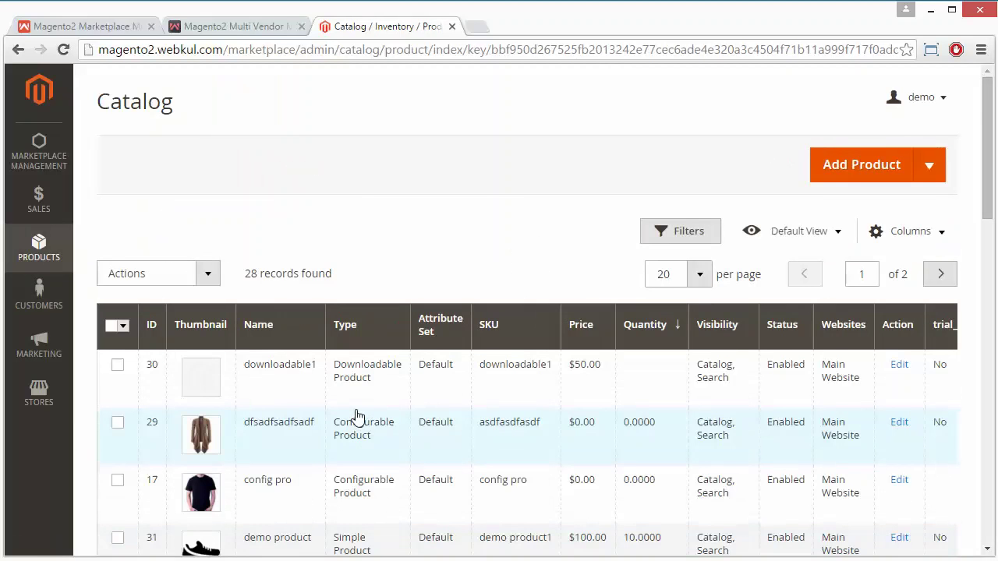
# Look over the catalog list for the demo product's entry
pyautogui.scroll(-1, 355, 418)
pyautogui.scroll(-2, 356, 417)
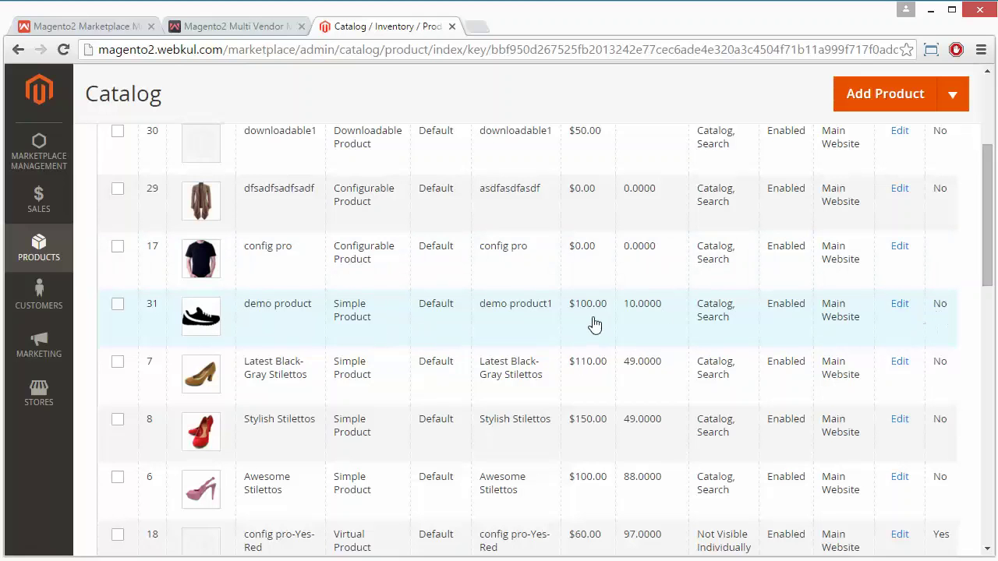
pyautogui.scroll(5, 429, 341)
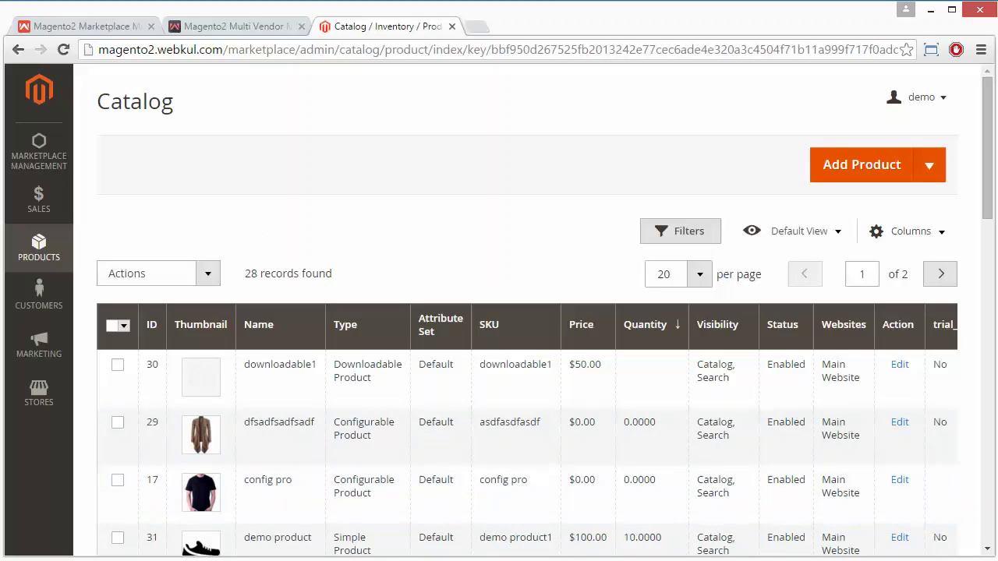
# Open the store's product attributes list and look through the available attributes
pyautogui.click(42, 398)
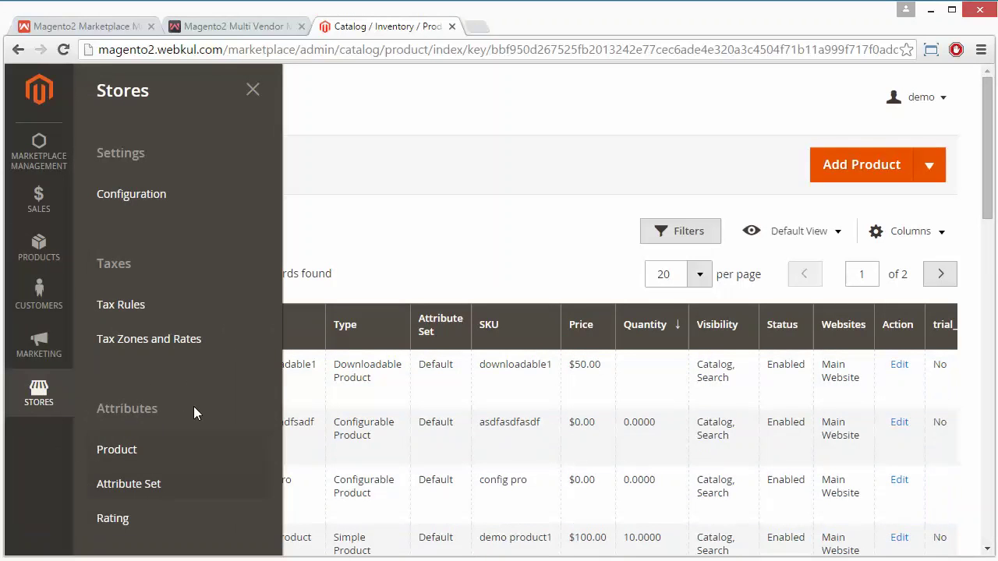
pyautogui.click(168, 449)
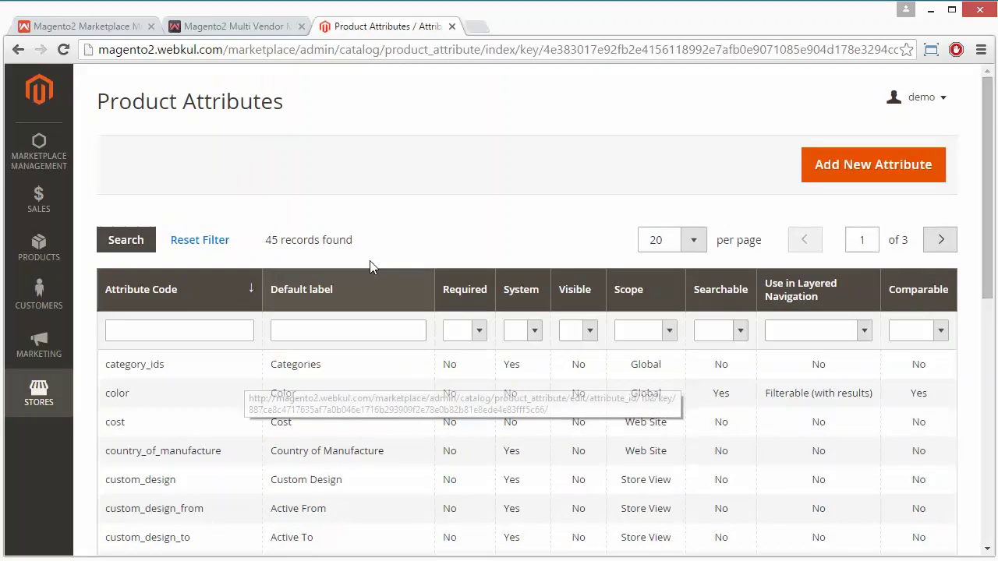
pyautogui.scroll(-6, 395, 355)
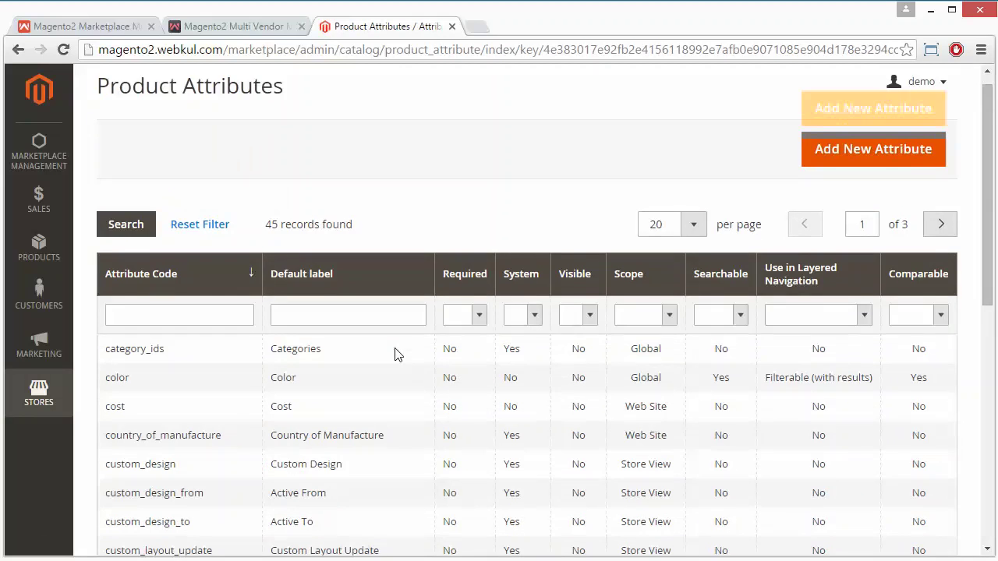
pyautogui.scroll(6, 394, 355)
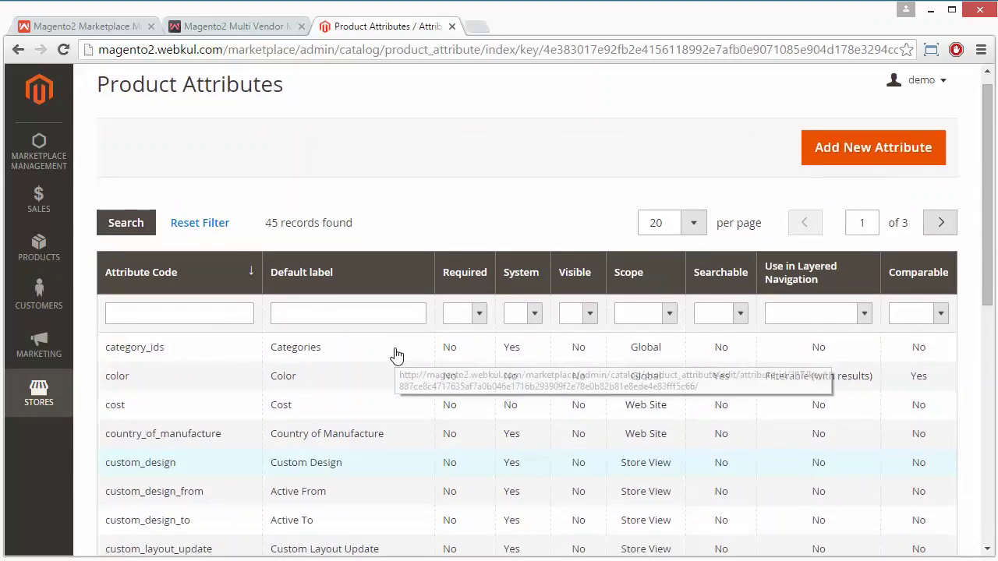
pyautogui.scroll(-6, 395, 355)
pyautogui.scroll(5, 395, 355)
pyautogui.scroll(1, 395, 355)
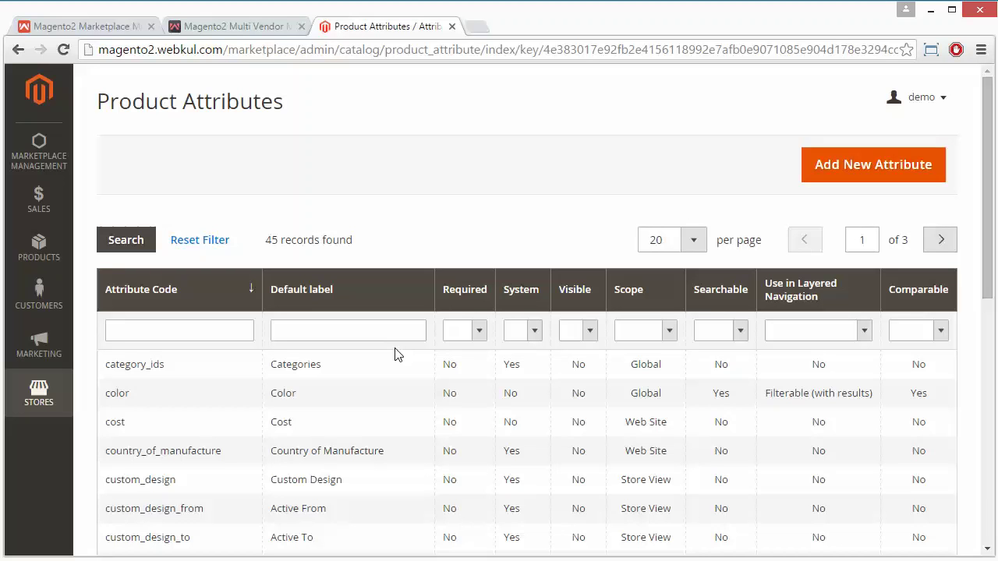
pyautogui.scroll(-3, 399, 440)
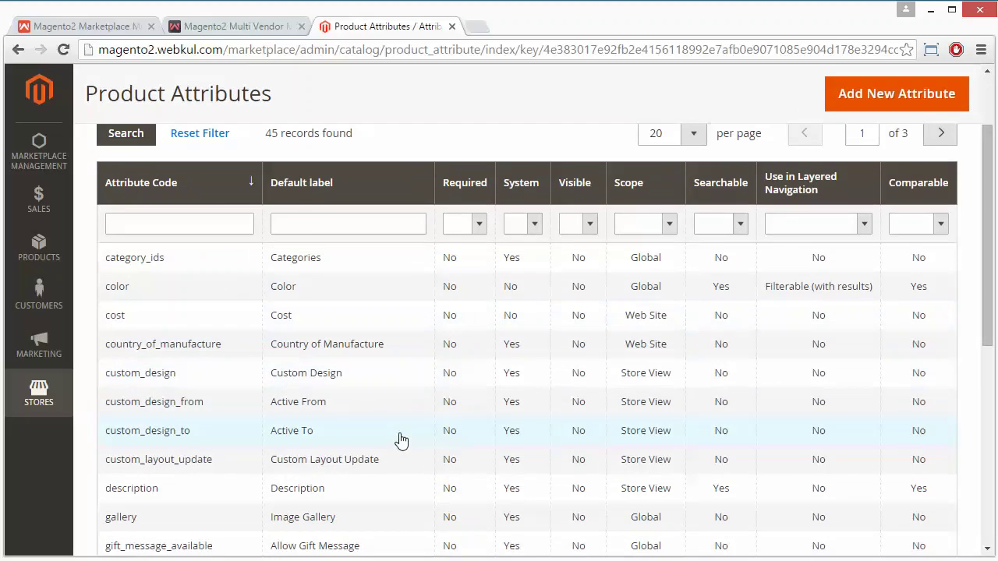
pyautogui.scroll(1, 401, 441)
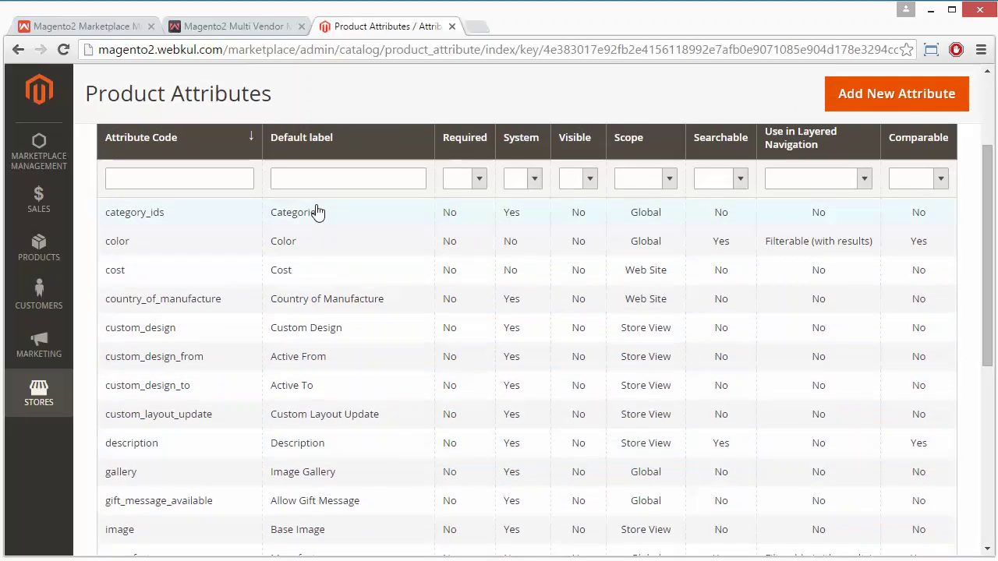
# Open the color attribute and examine its properties, including the Values Required choices, without changing them
pyautogui.click(319, 257)
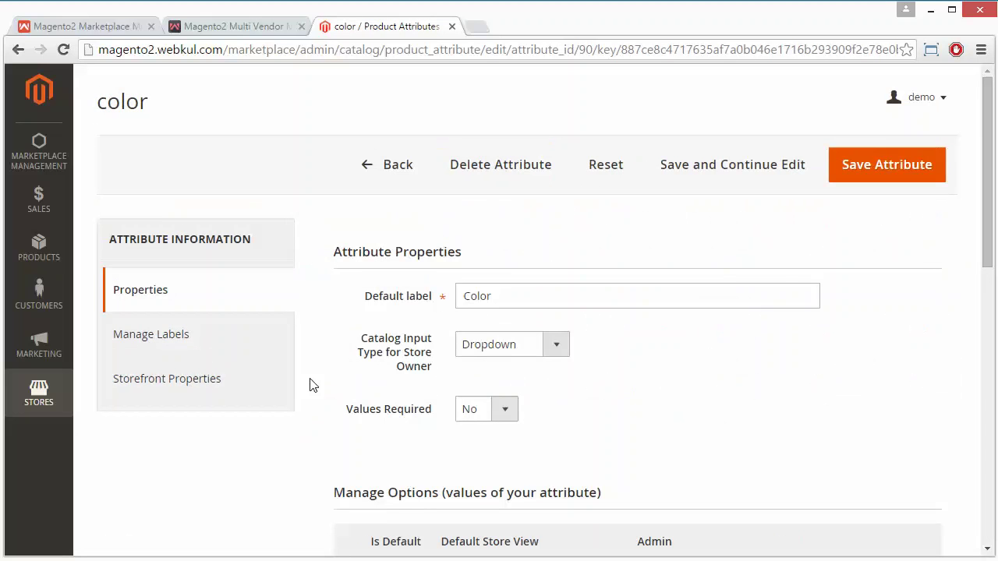
pyautogui.scroll(-5, 318, 402)
pyautogui.scroll(5, 318, 401)
pyautogui.click(548, 291)
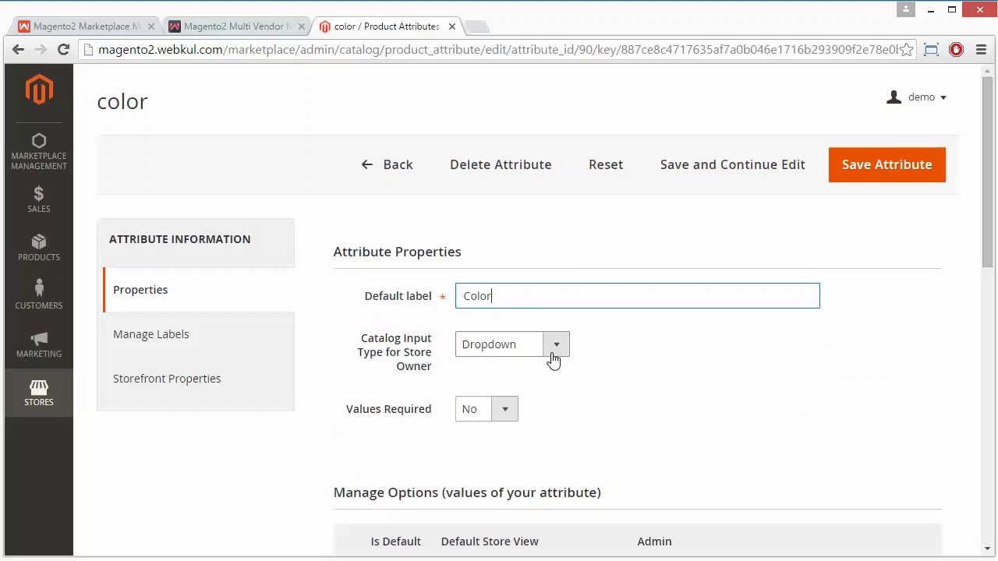
pyautogui.scroll(-3, 653, 406)
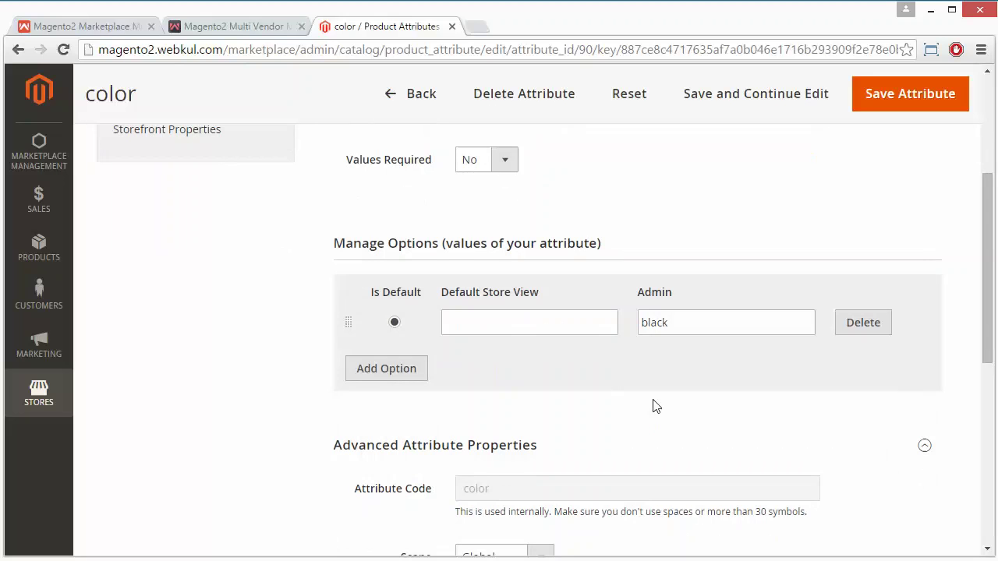
pyautogui.click(505, 162)
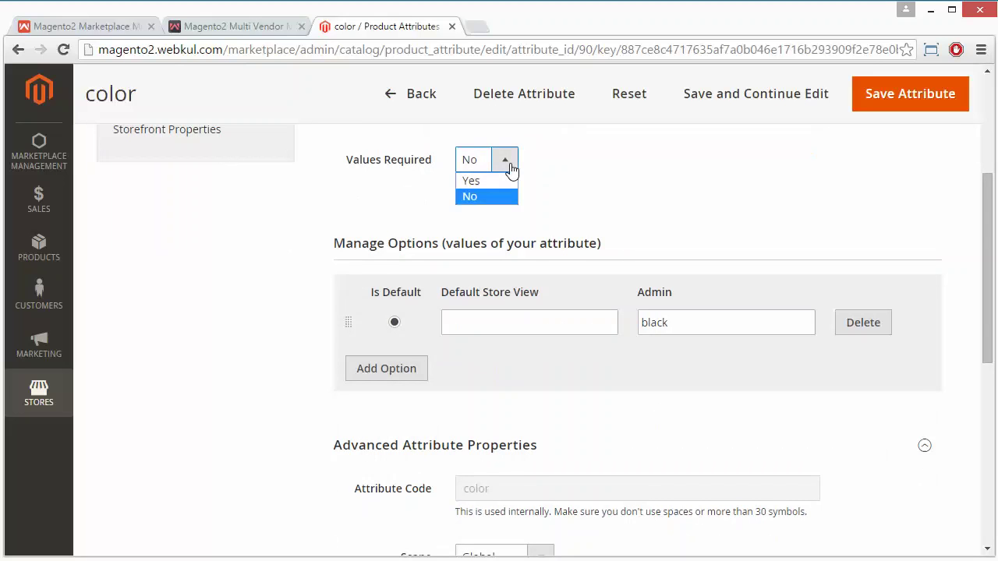
pyautogui.click(560, 176)
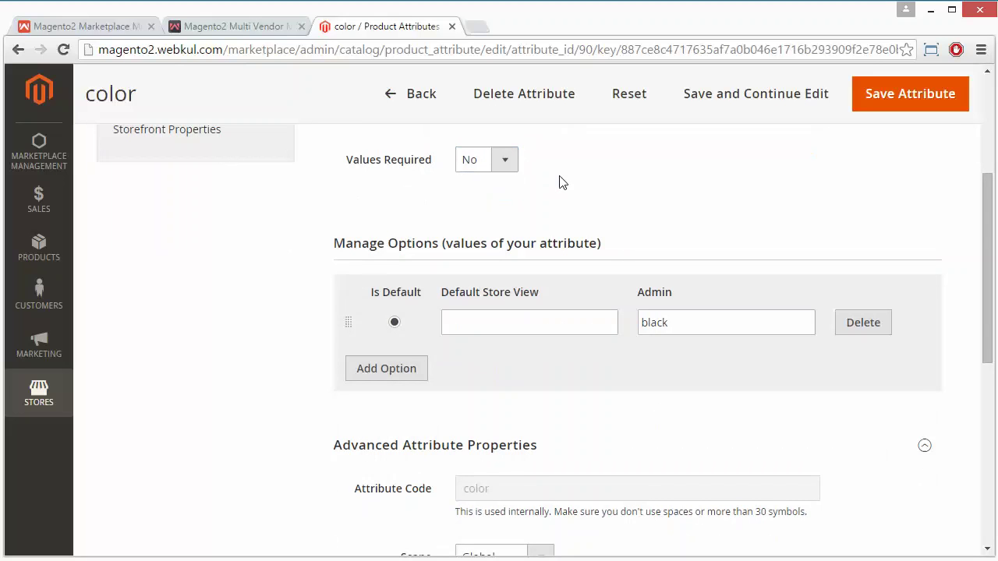
pyautogui.scroll(1, 229, 364)
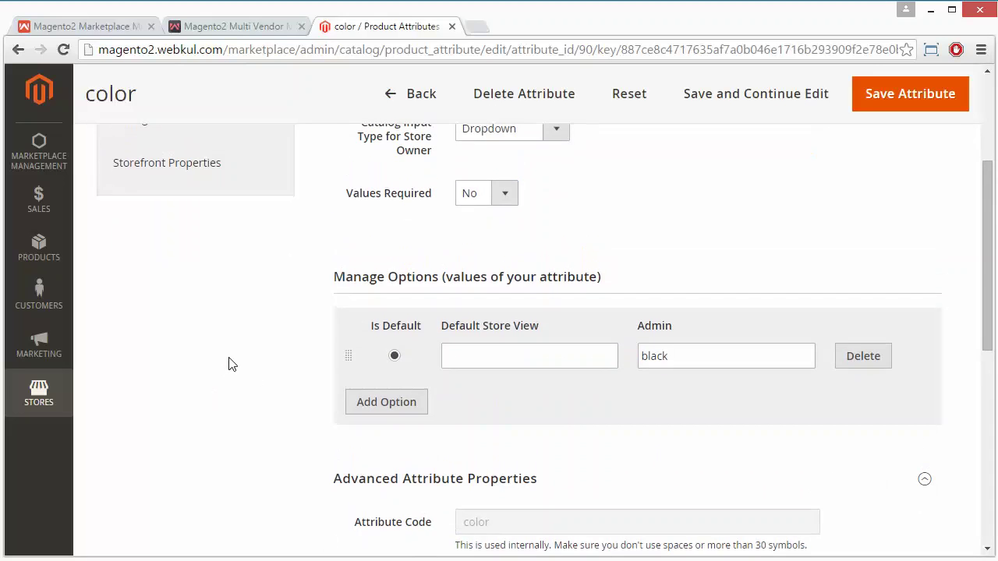
pyautogui.scroll(-3, 229, 363)
pyautogui.scroll(4, 244, 349)
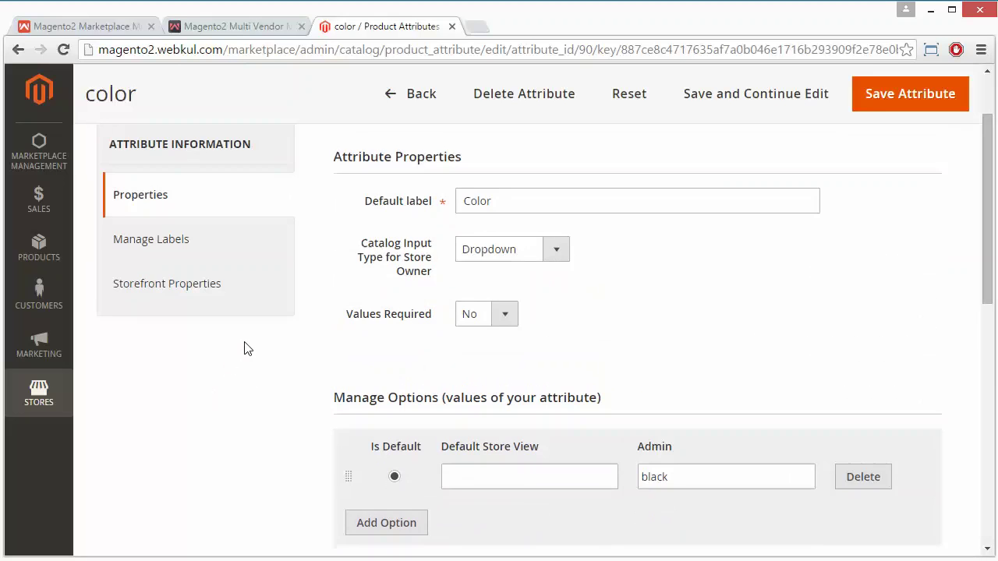
# Add four blank options to the color attribute's values and delete them again, keeping only black
pyautogui.scroll(-3, 244, 348)
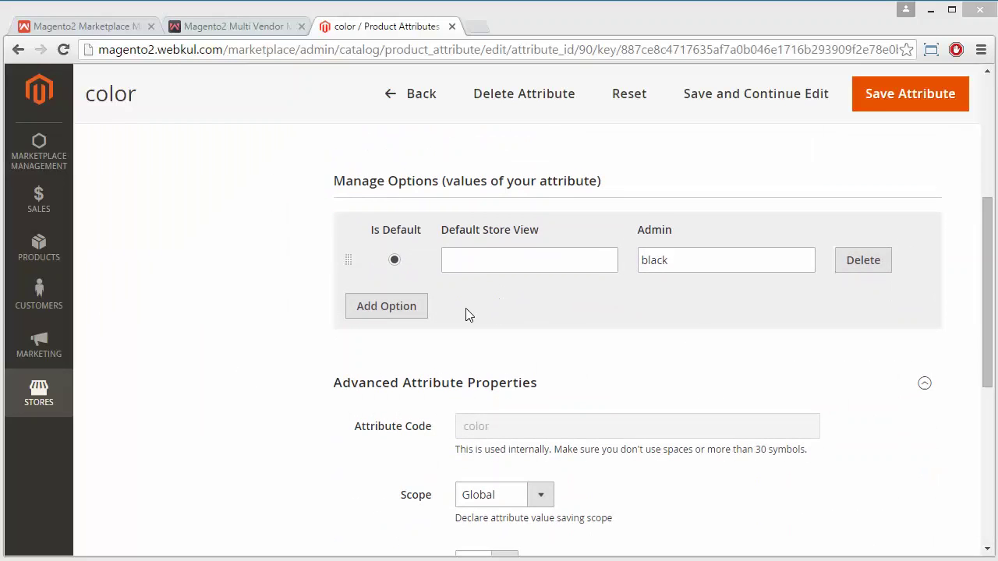
pyautogui.click(394, 312)
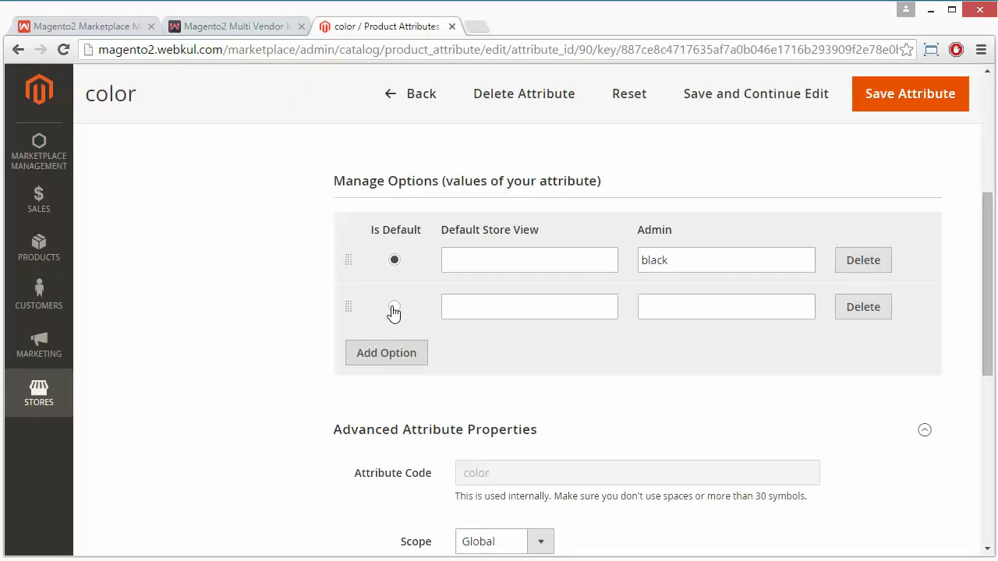
pyautogui.click(419, 359)
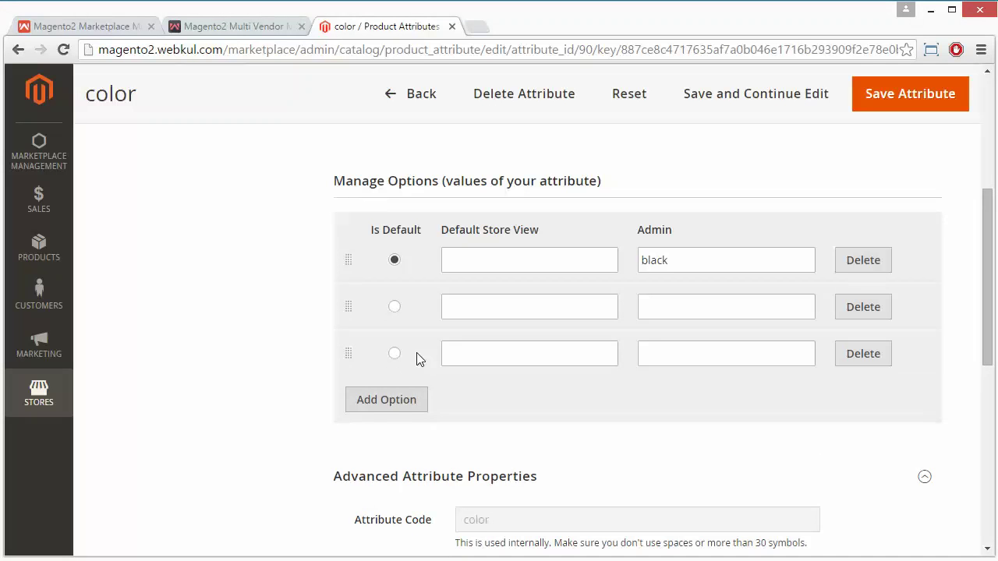
pyautogui.click(399, 401)
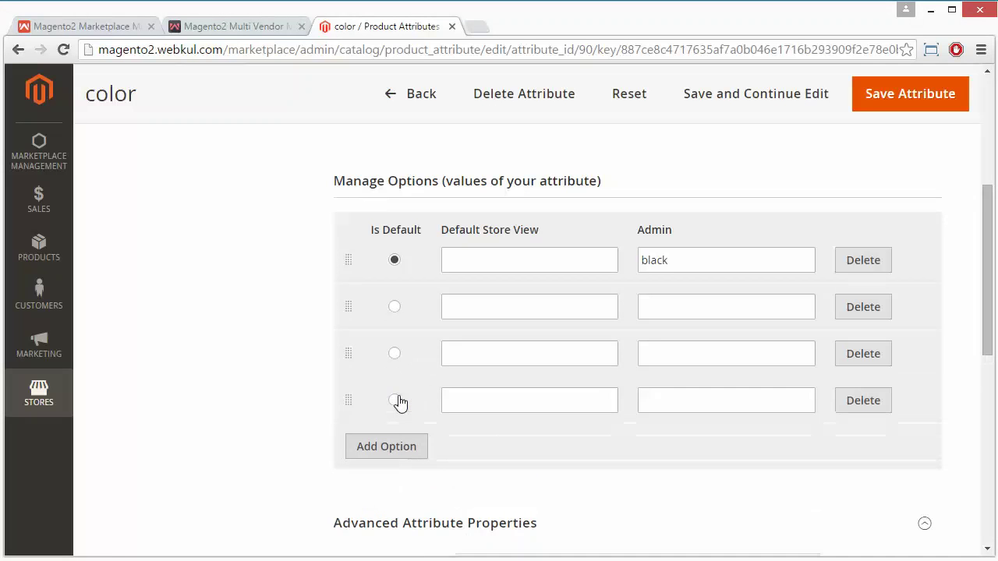
pyautogui.click(398, 456)
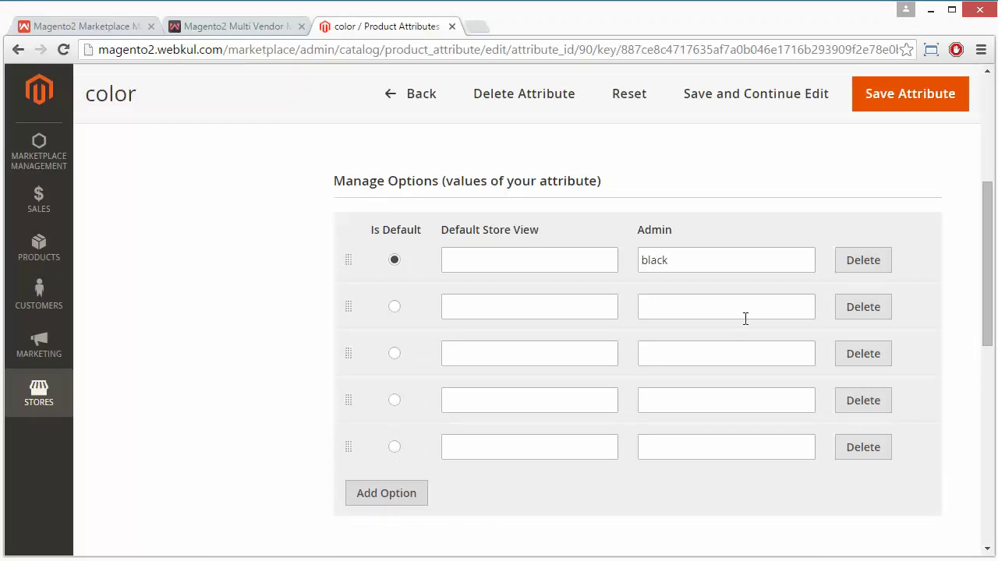
pyautogui.click(874, 454)
pyautogui.click(870, 402)
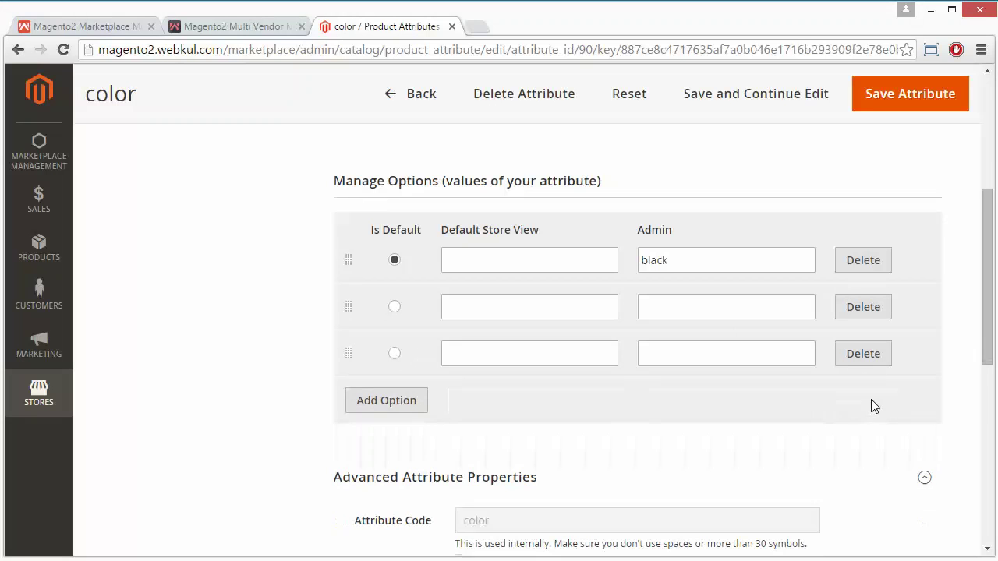
pyautogui.click(870, 357)
pyautogui.click(865, 307)
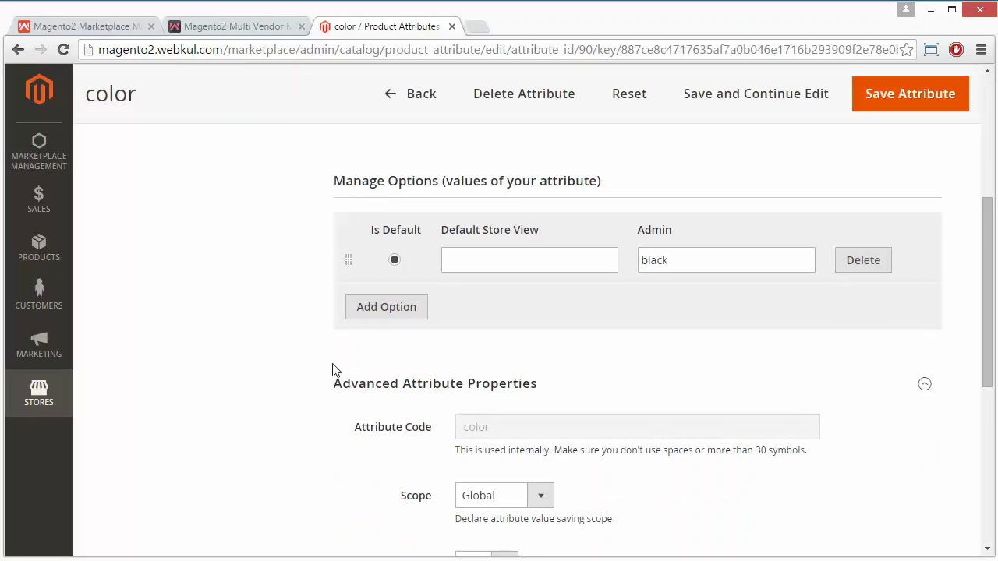
# Review the color attribute's advanced properties and return to the product attributes list without saving
pyautogui.scroll(-3, 261, 370)
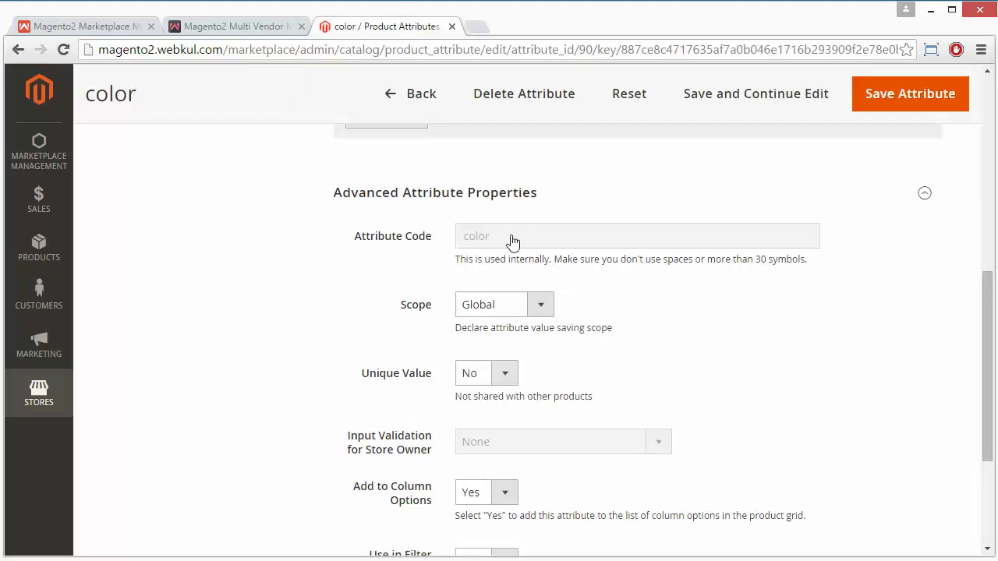
pyautogui.scroll(-3, 238, 397)
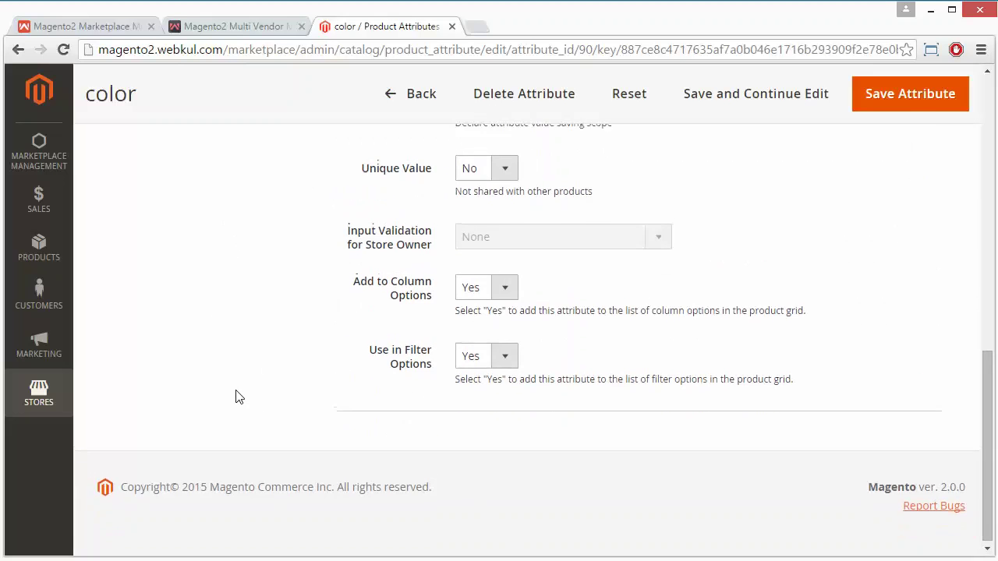
pyautogui.scroll(15, 238, 398)
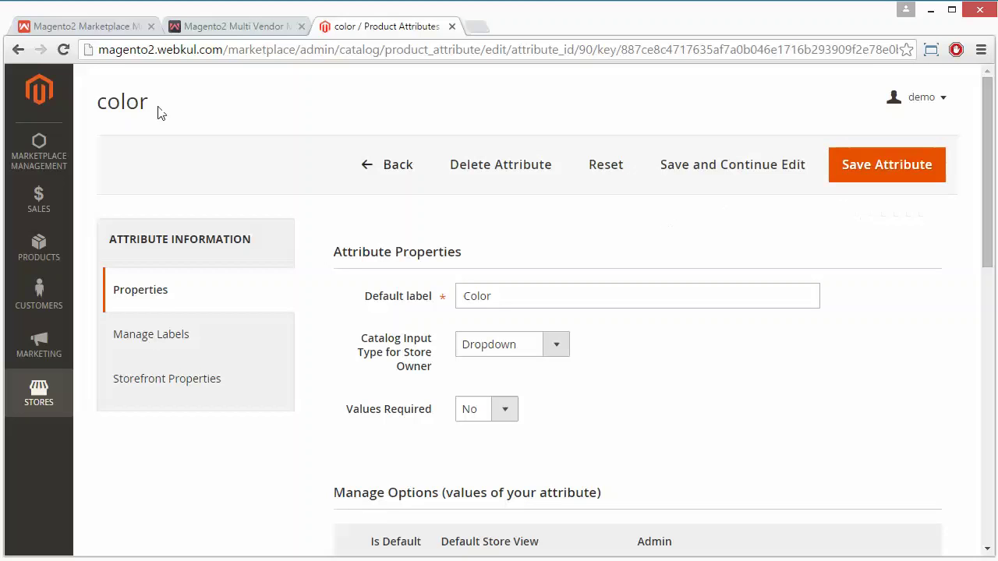
pyautogui.click(375, 164)
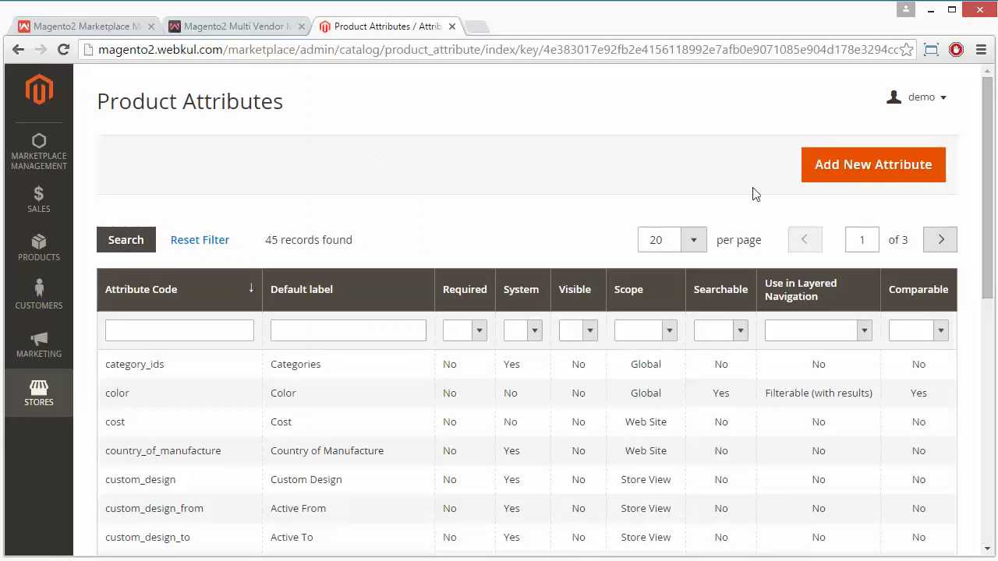
# Start a new product attribute with the default label "demo attribute size"
pyautogui.click(864, 174)
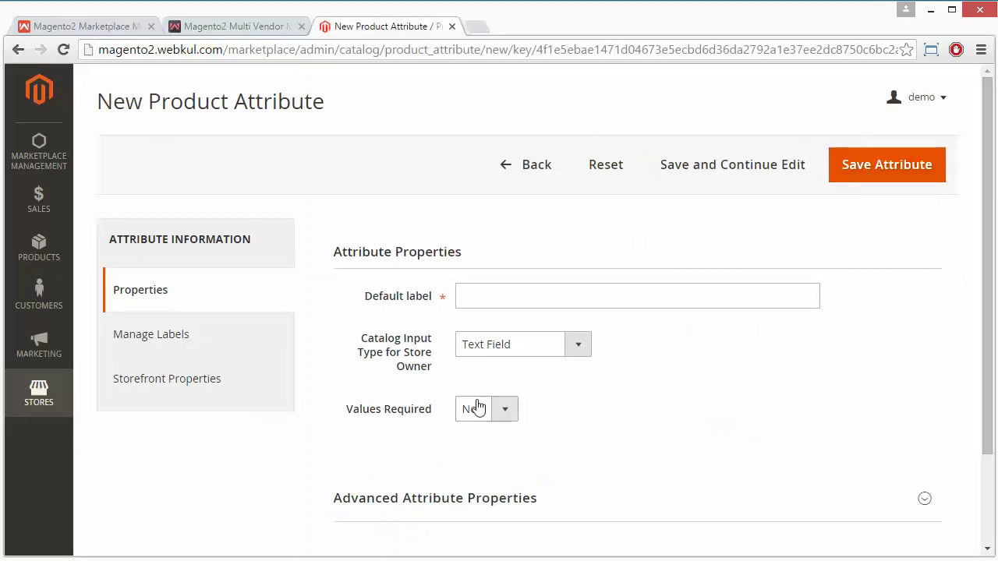
pyautogui.click(506, 292)
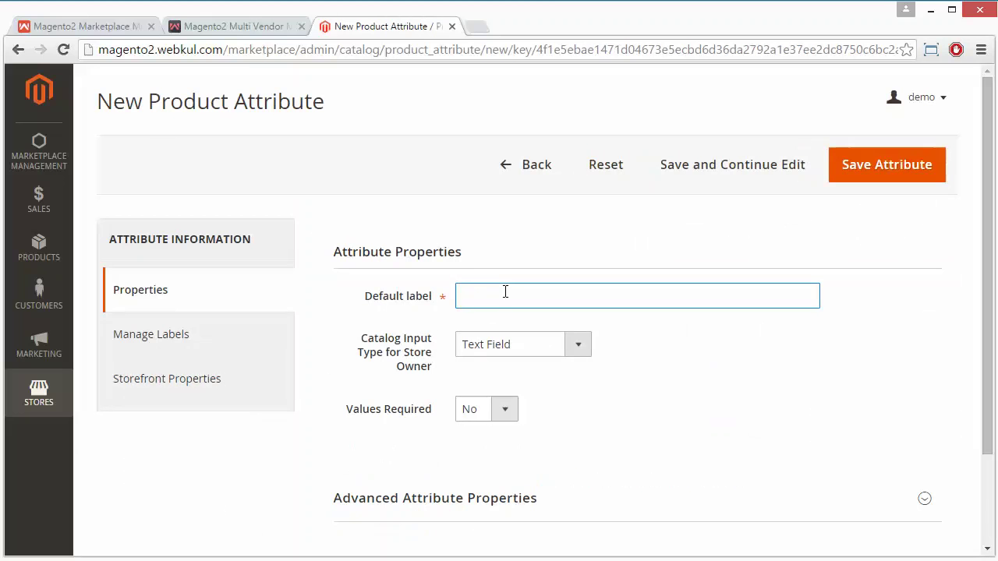
pyautogui.write('demo attribute size')
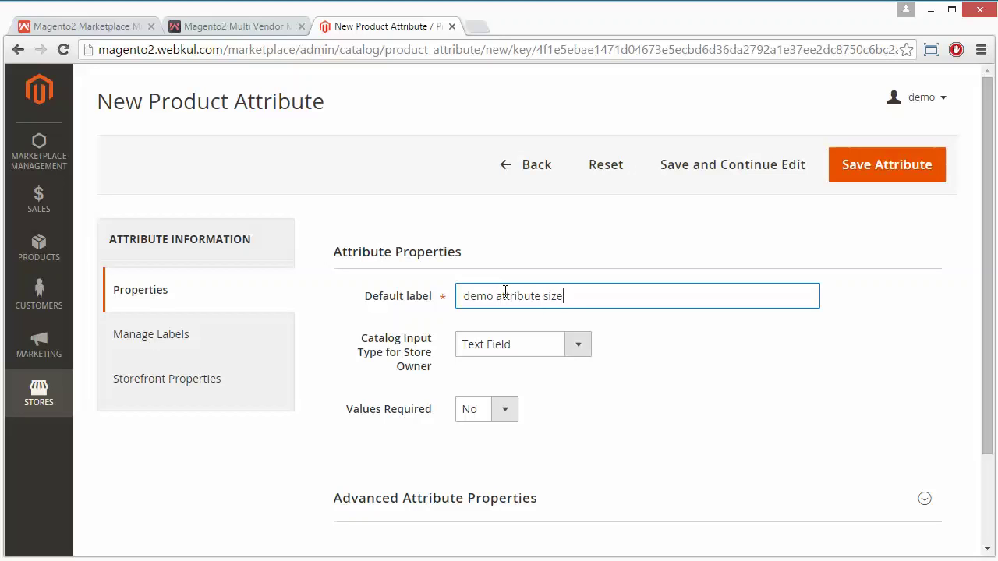
# Set the new attribute's catalog input type to Dropdown and make its values required
pyautogui.scroll(-2, 737, 378)
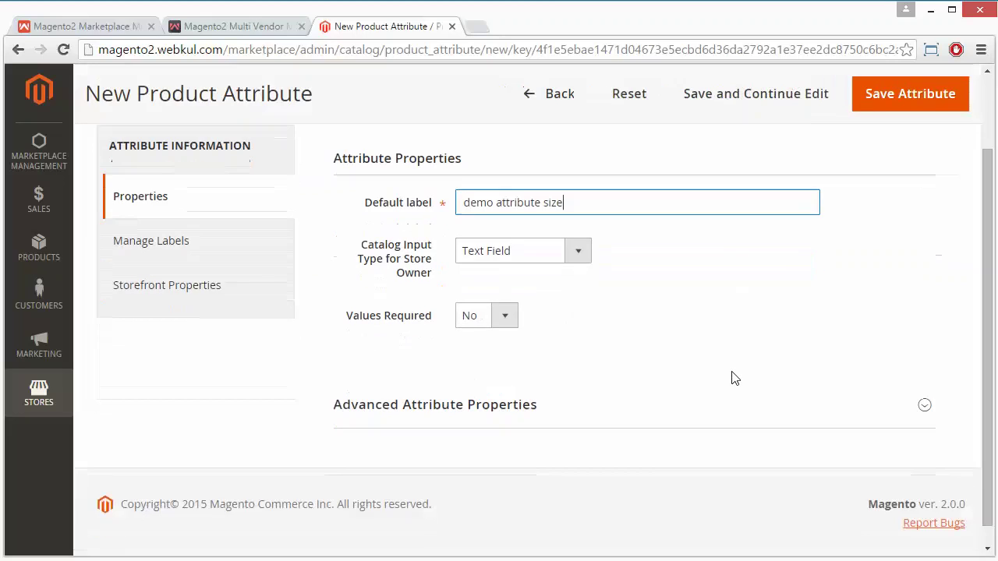
pyautogui.click(588, 262)
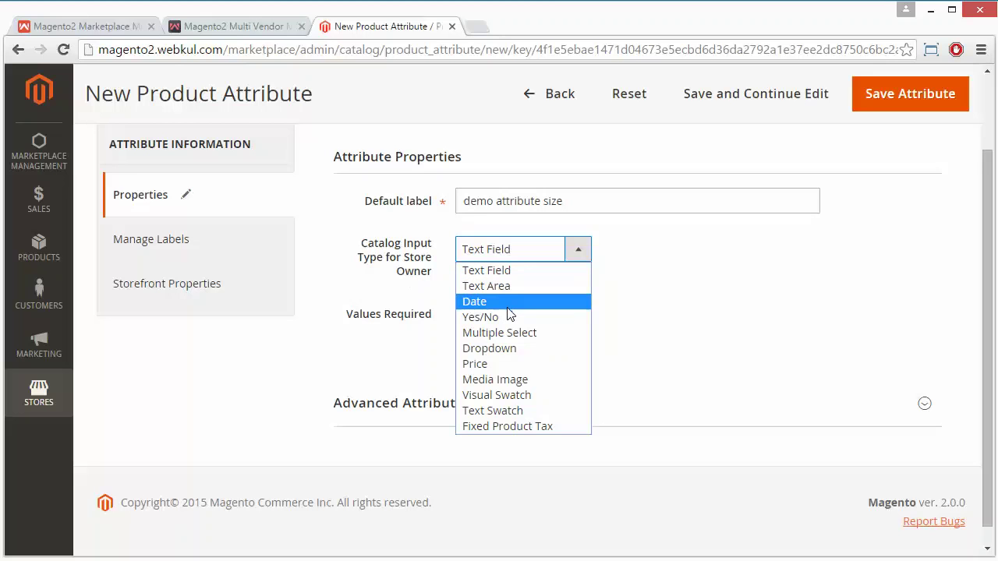
pyautogui.click(515, 353)
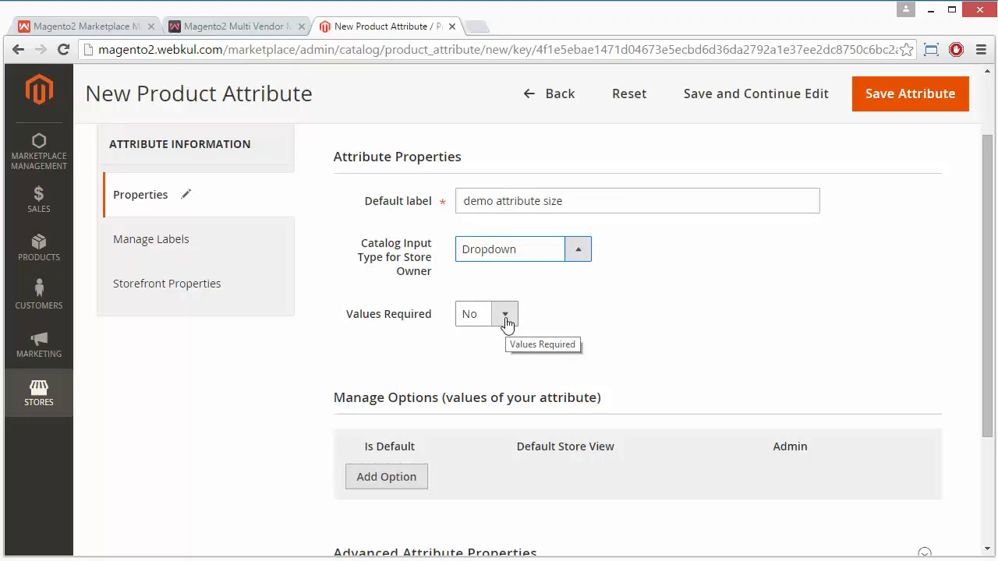
pyautogui.click(506, 318)
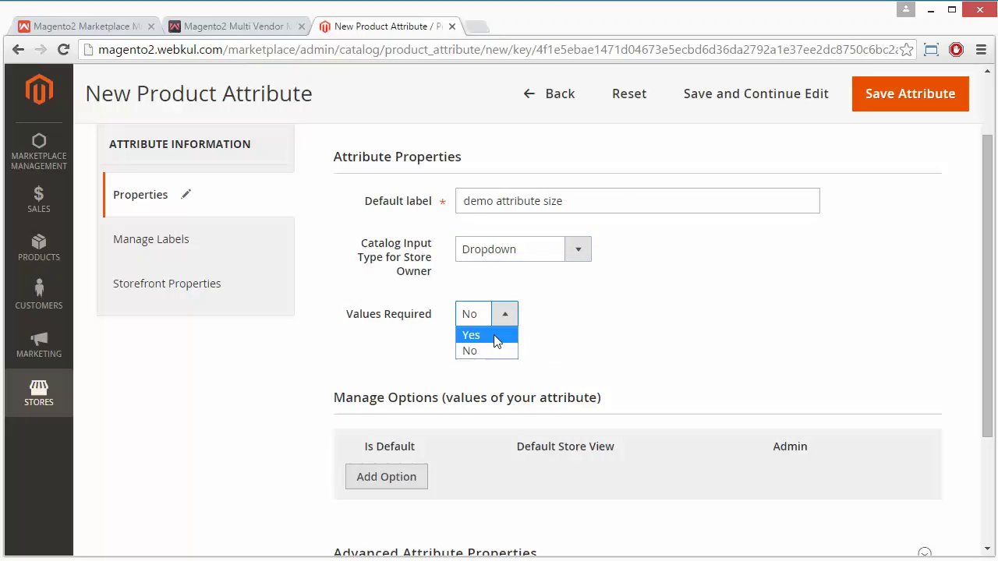
pyautogui.click(497, 336)
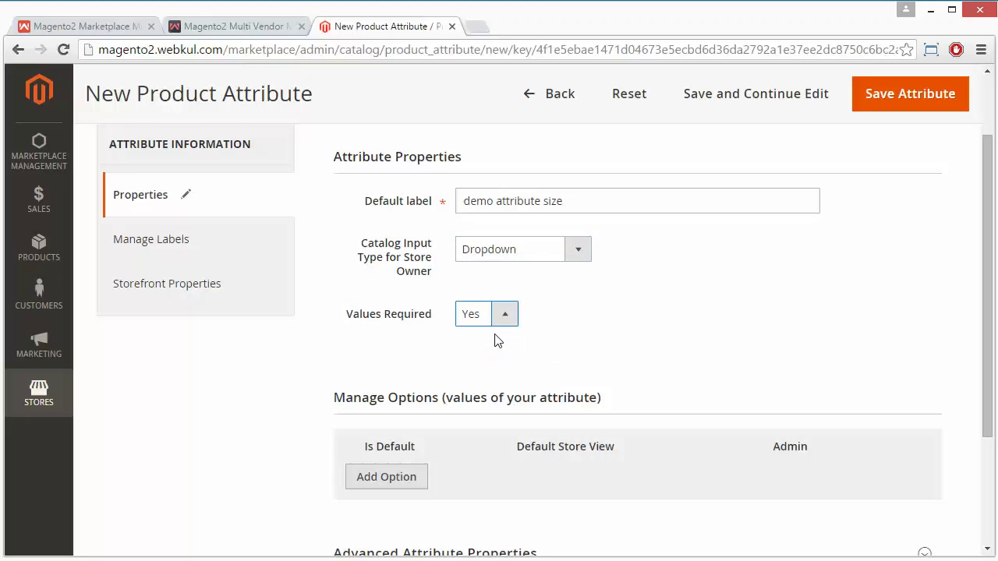
# Add the options S and L to the attribute's values, for both the default store view and admin, with S as default
pyautogui.scroll(-3, 613, 343)
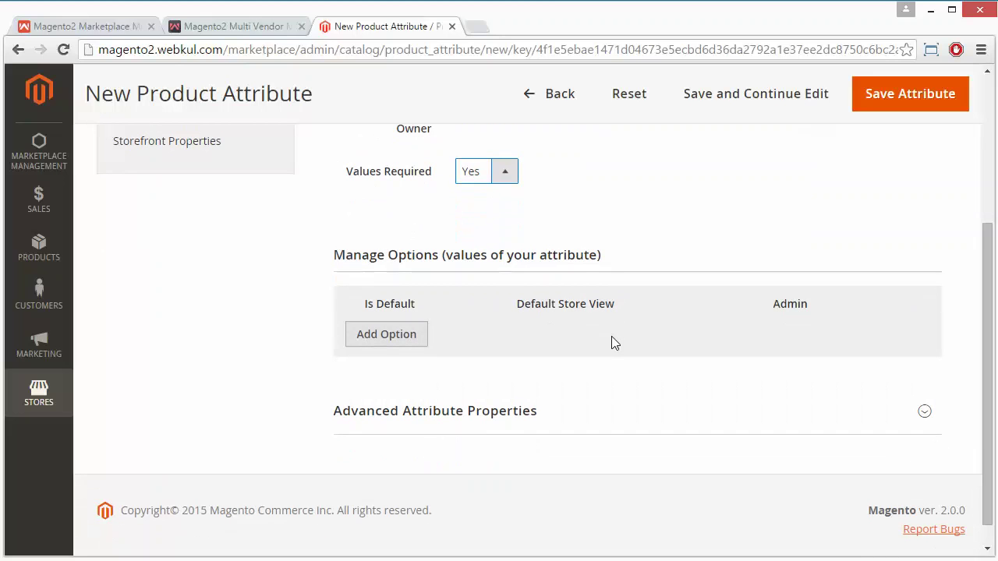
pyautogui.click(392, 341)
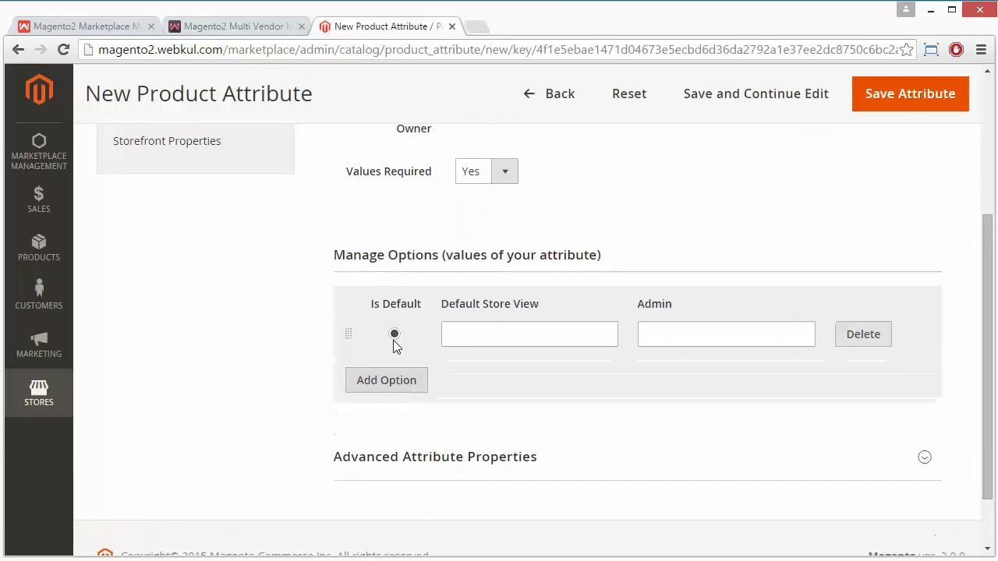
pyautogui.click(521, 339)
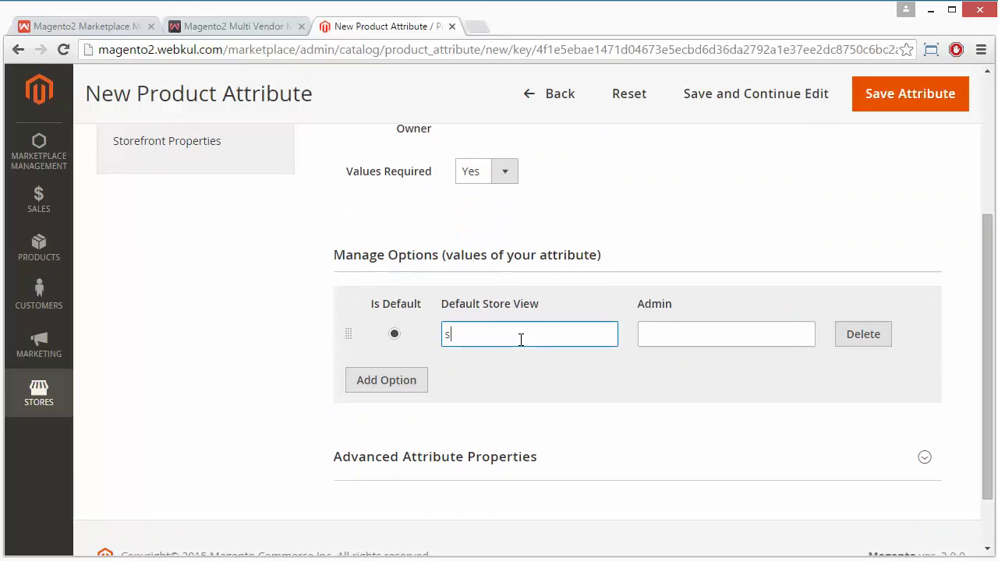
pyautogui.click(652, 334)
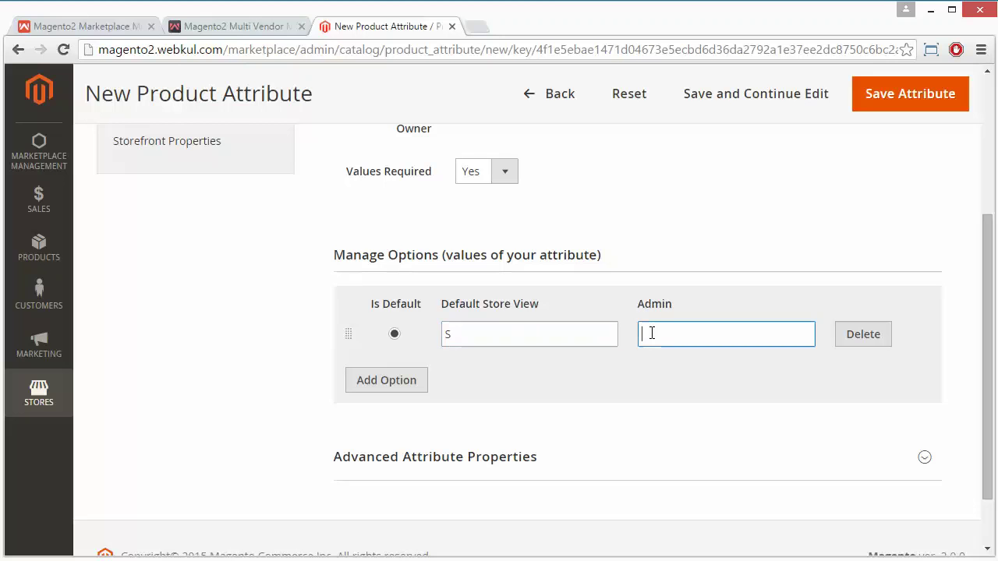
pyautogui.write('S')
pyautogui.click(404, 386)
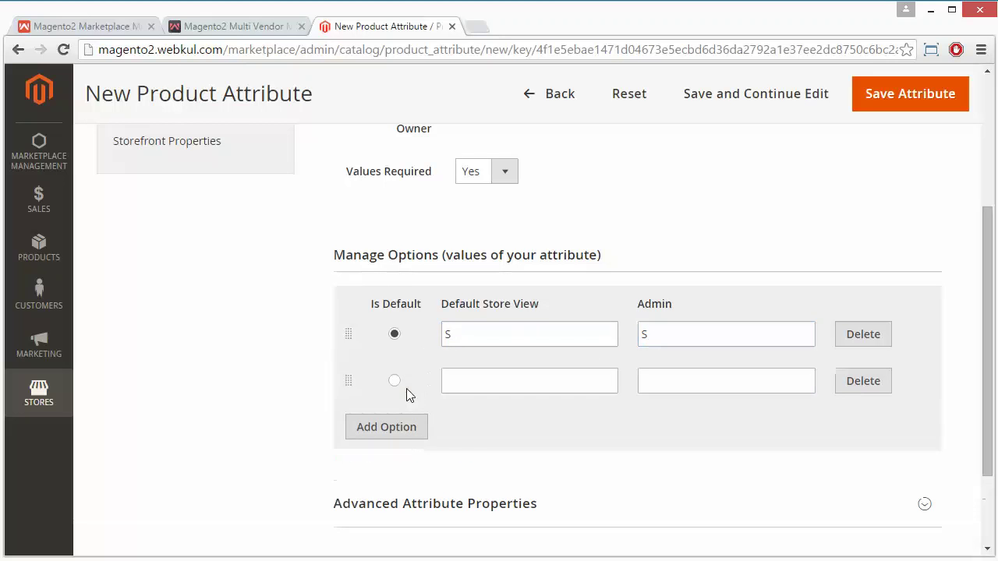
pyautogui.click(486, 380)
pyautogui.write('L')
pyautogui.click(700, 388)
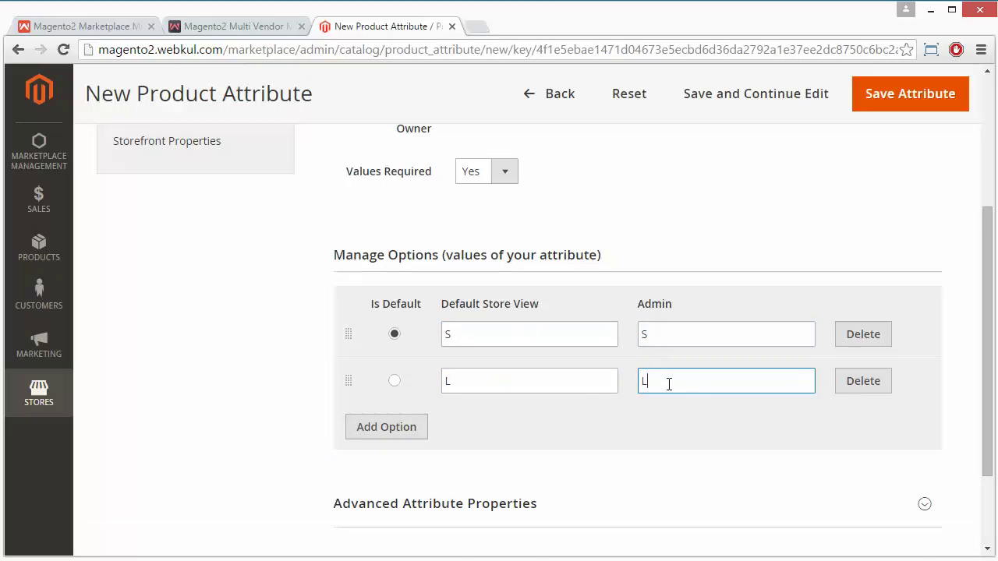
# Add the options XL and XXL to the attribute's values for both the default store view and admin
pyautogui.click(404, 432)
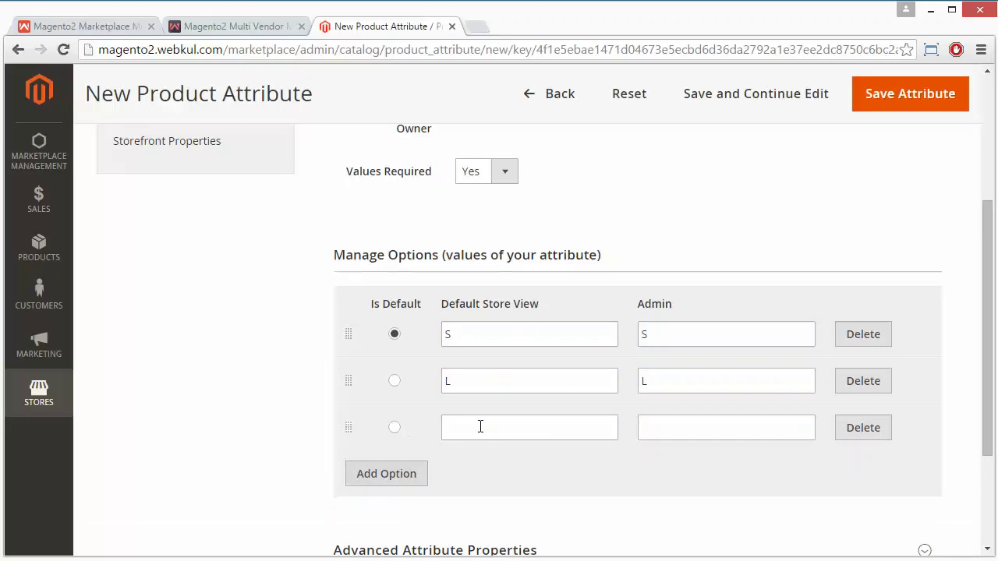
pyautogui.click(467, 429)
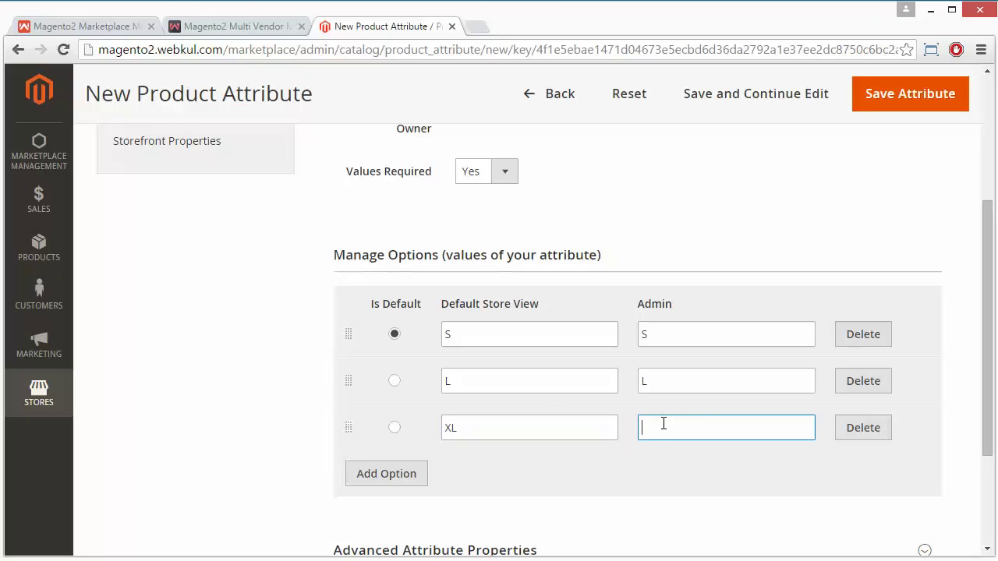
pyautogui.click(418, 474)
pyautogui.click(455, 468)
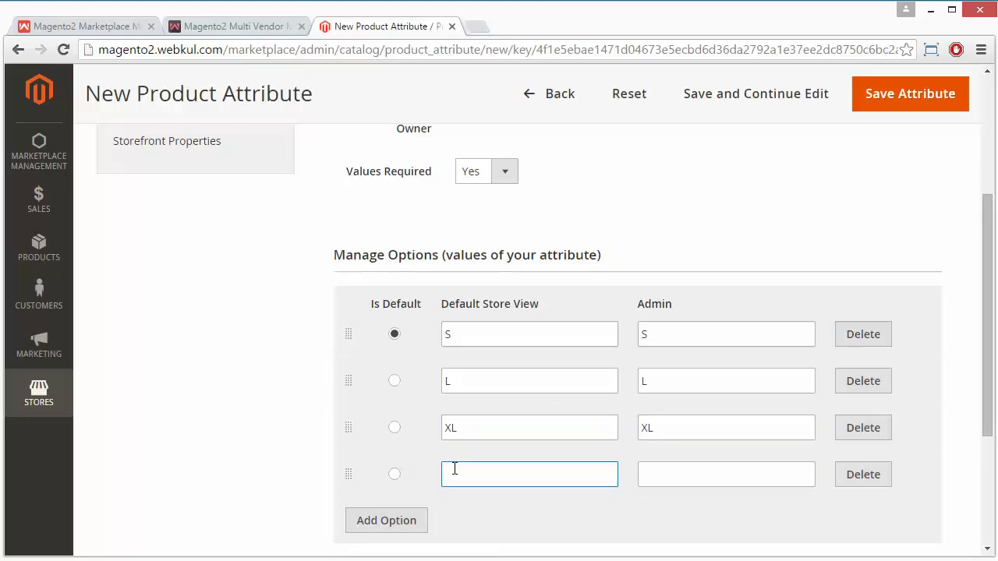
pyautogui.click(655, 474)
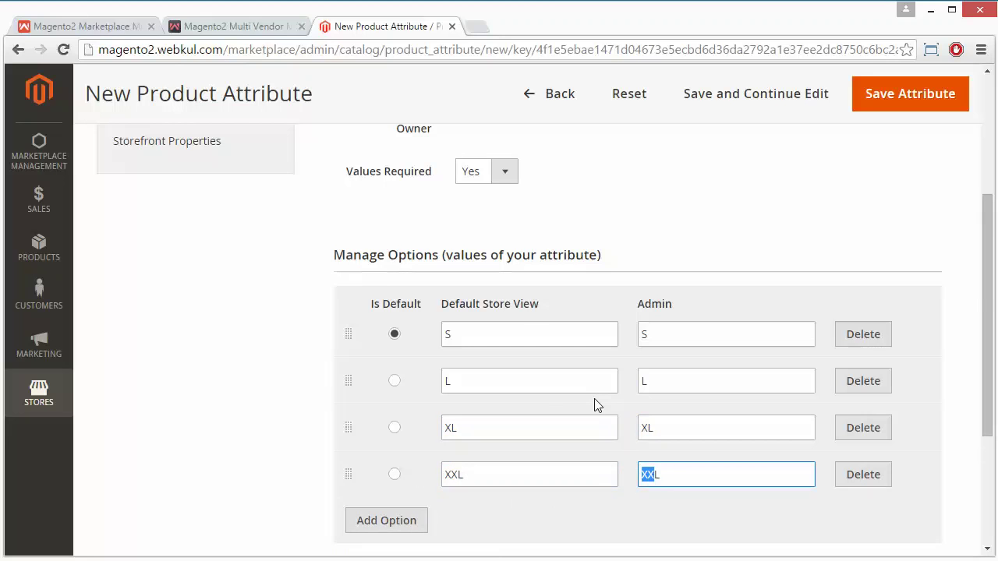
pyautogui.click(244, 397)
# Enter "demo attribute size" as the attribute code in the advanced attribute properties
pyautogui.scroll(-3, 244, 396)
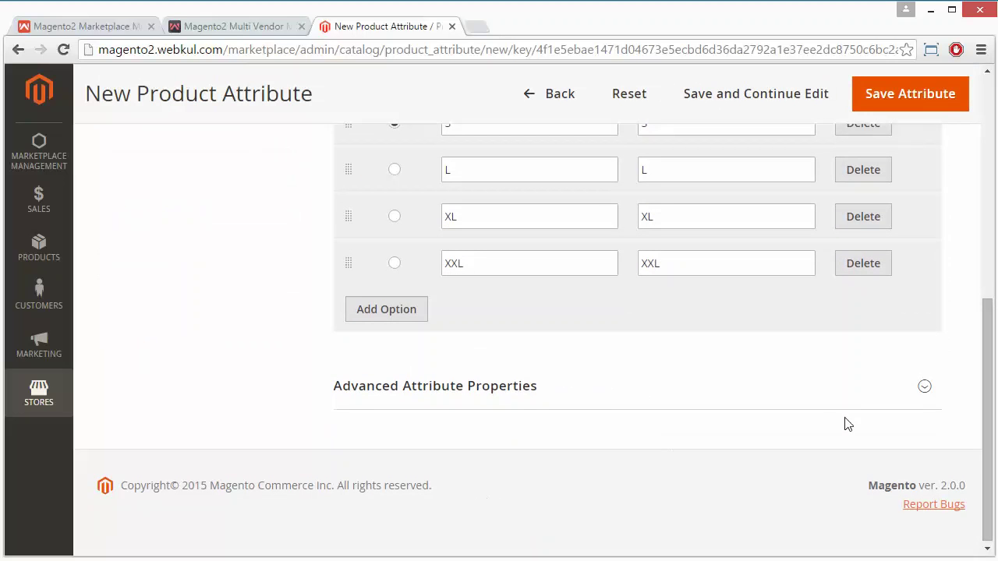
pyautogui.click(928, 390)
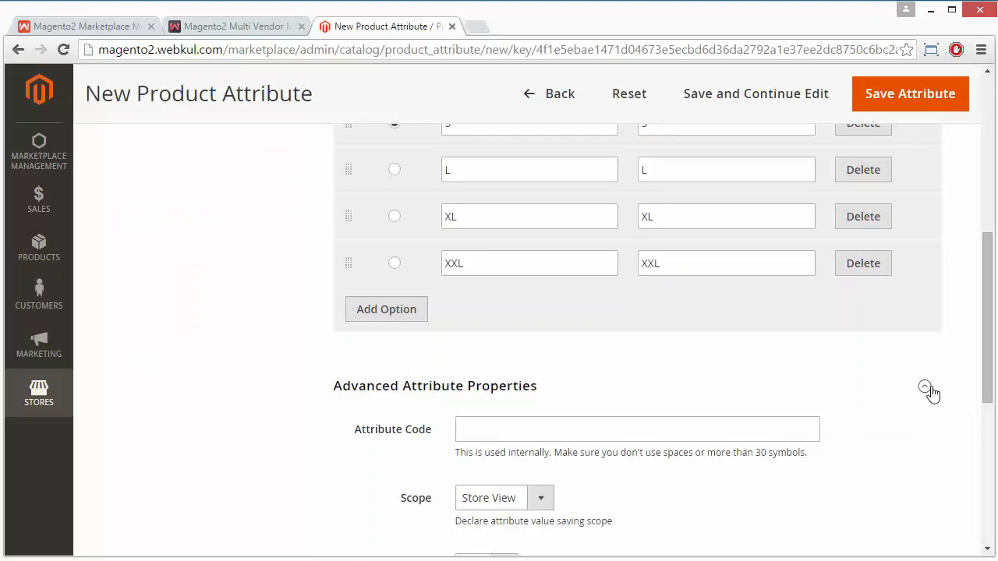
pyautogui.scroll(-3, 215, 458)
pyautogui.scroll(1, 215, 458)
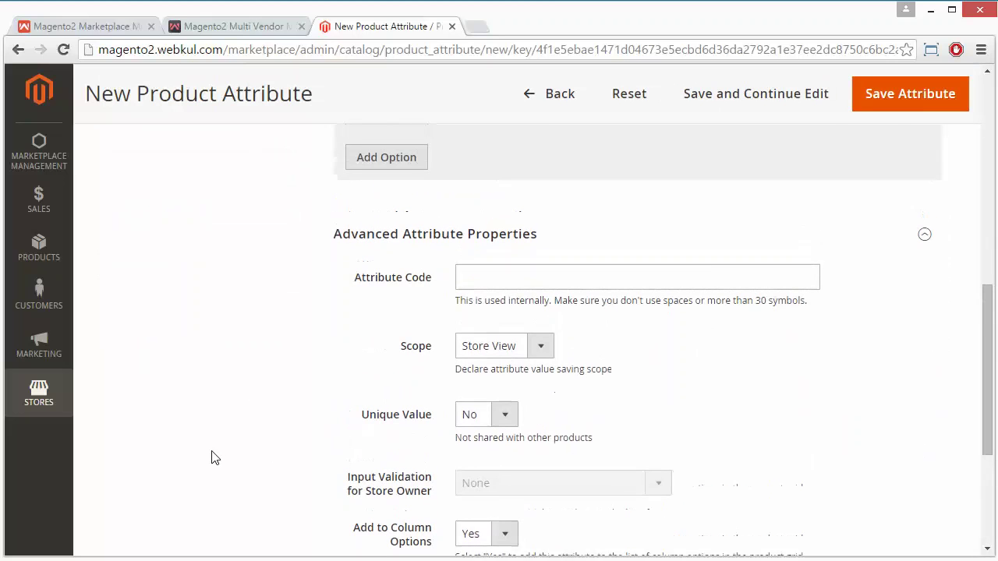
pyautogui.click(474, 281)
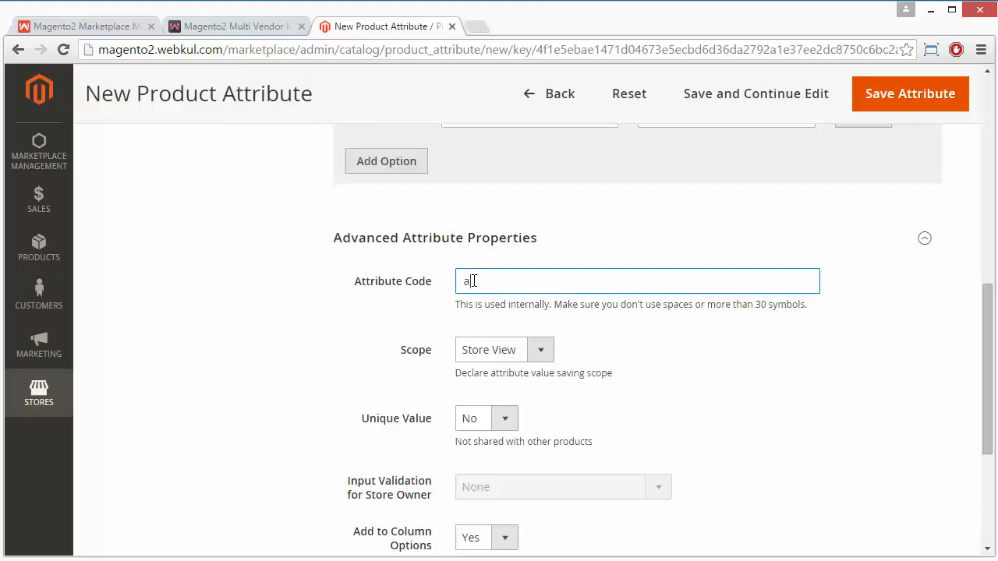
pyautogui.write('demo attribute size')
# Check the available scope choices and review the remaining advanced attribute properties
pyautogui.click(544, 353)
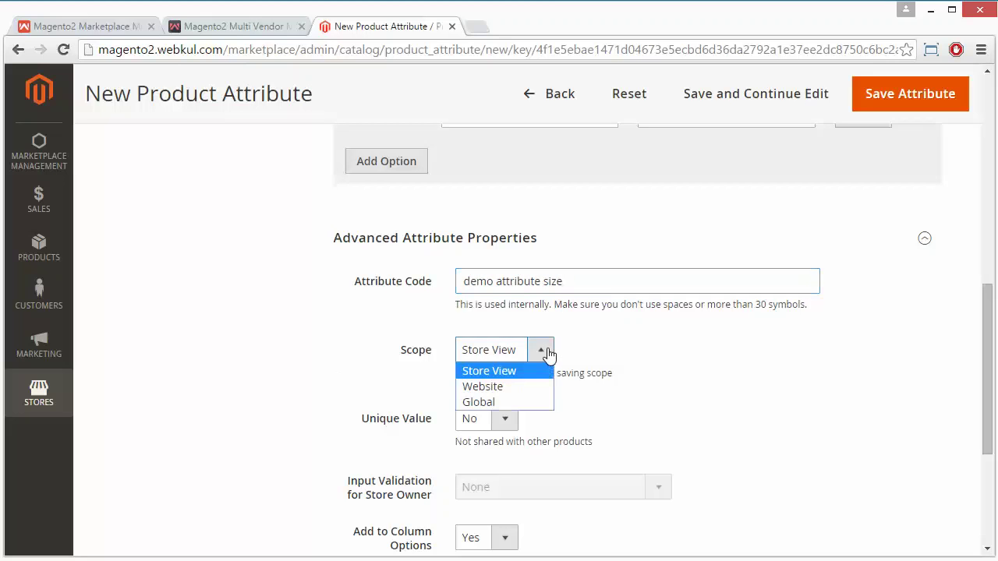
pyautogui.click(549, 352)
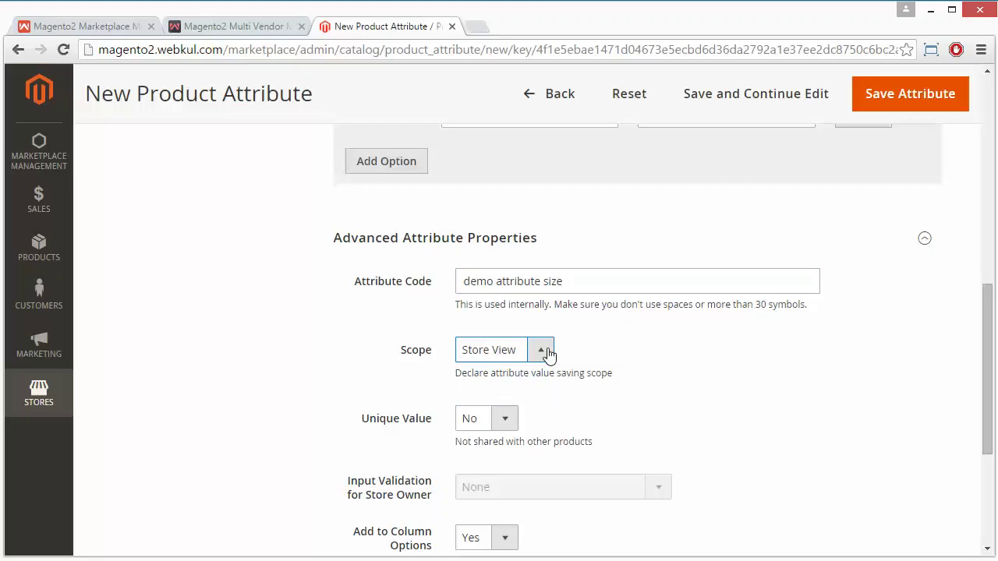
pyautogui.scroll(-2, 242, 375)
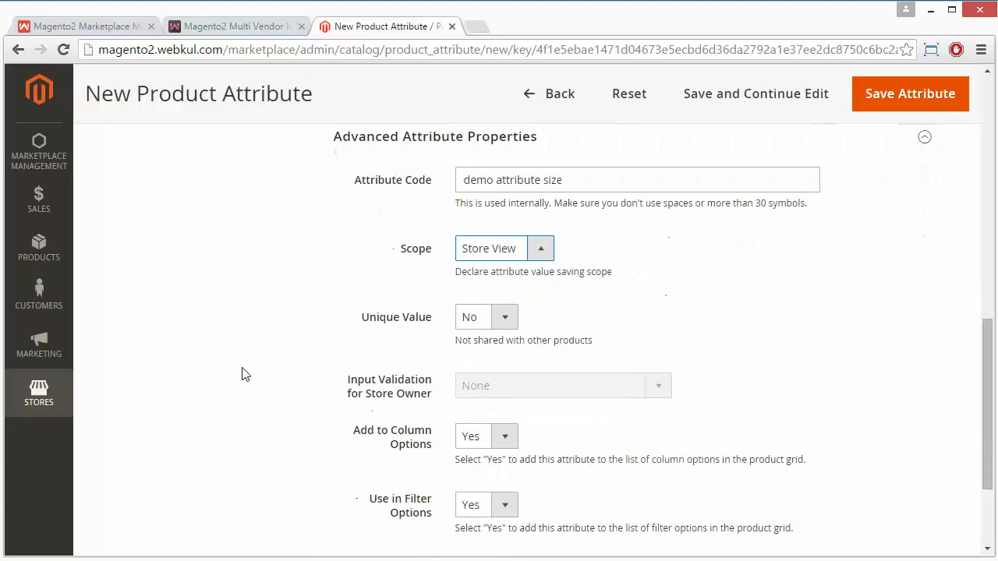
pyautogui.scroll(-1, 241, 374)
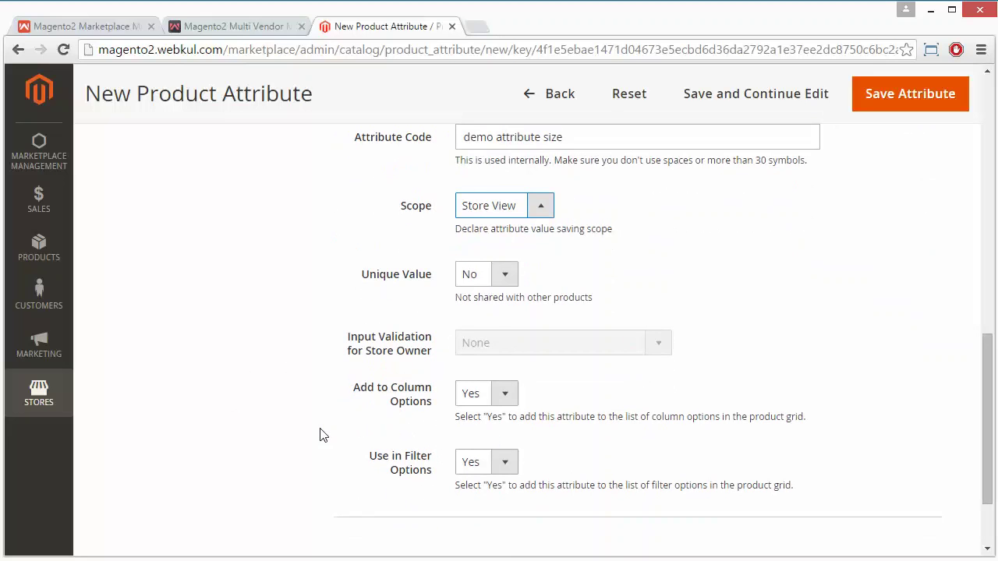
# Enter a size title for the default store view in the attribute's labels
pyautogui.scroll(5, 321, 434)
pyautogui.scroll(3, 321, 434)
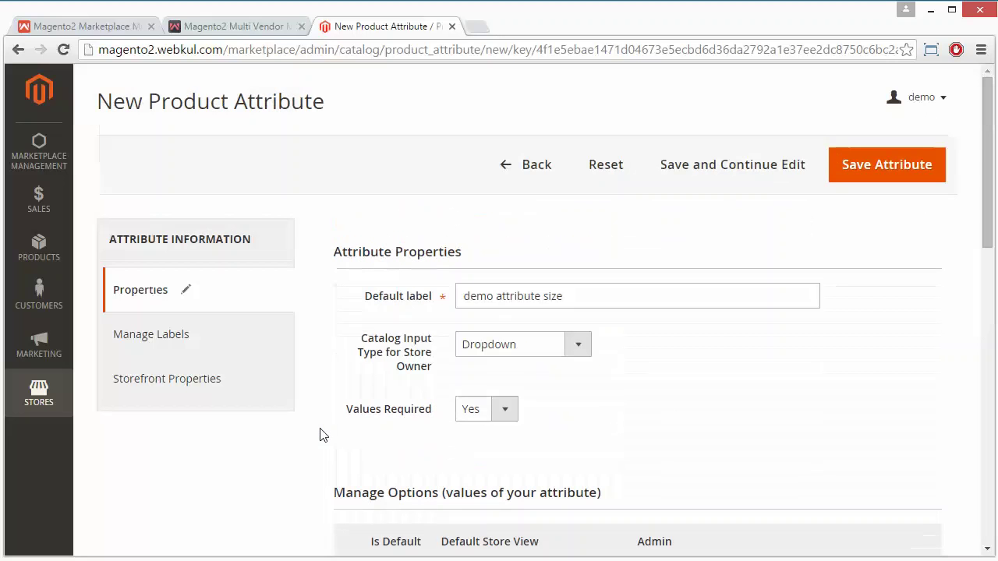
pyautogui.click(192, 328)
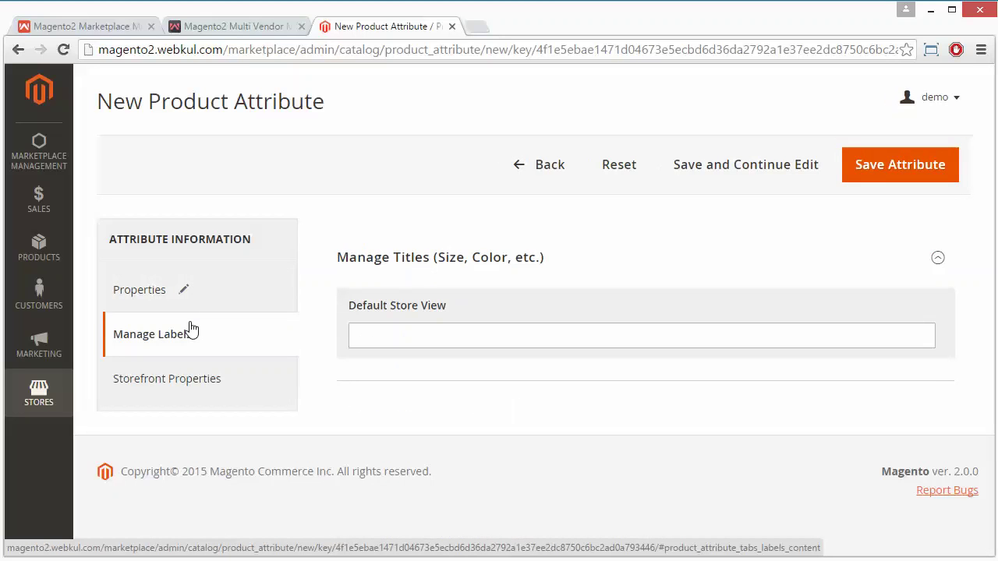
pyautogui.click(371, 335)
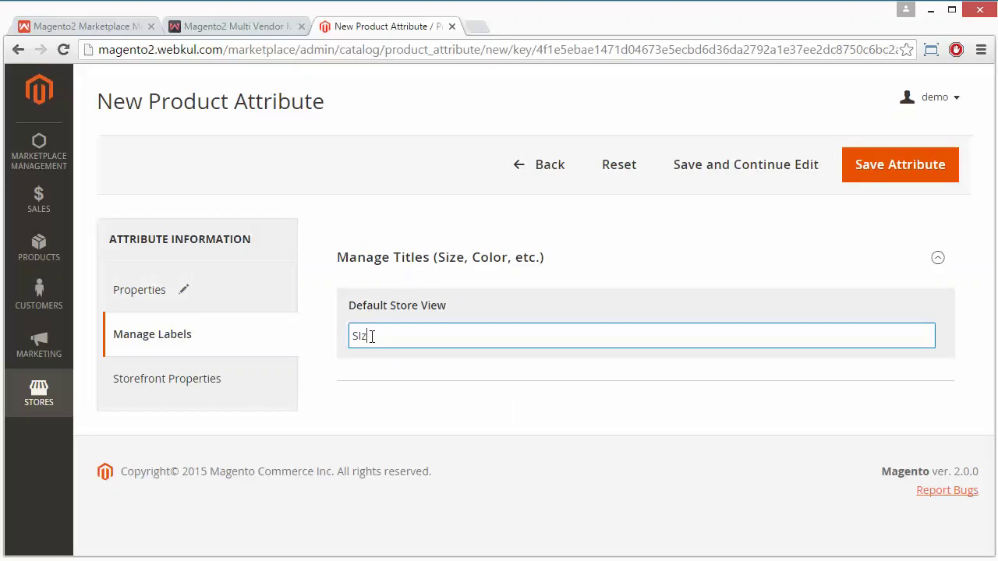
# Examine the storefront choices for Use in Search, Comparable on Storefront and Use in Layered Navigation
pyautogui.click(167, 380)
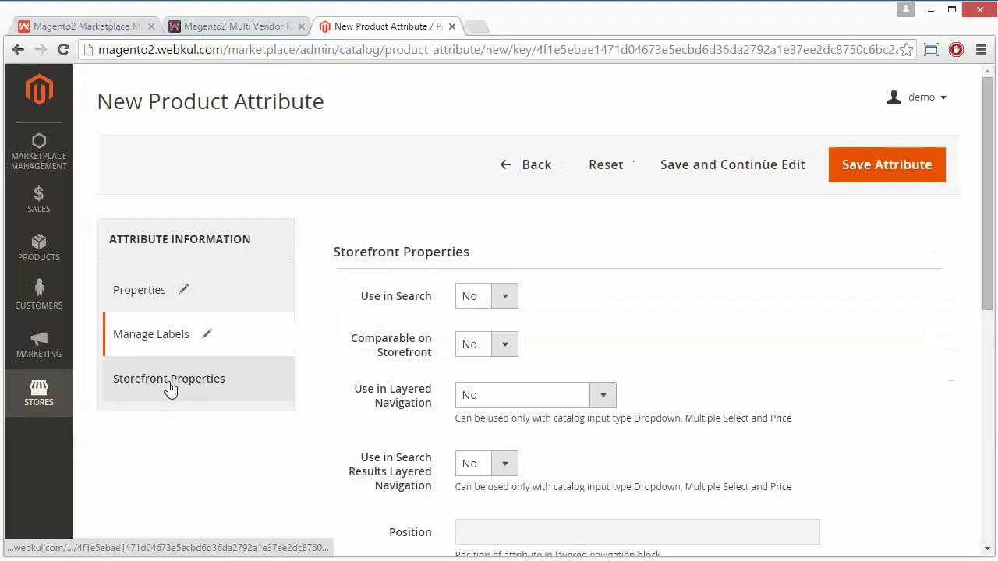
pyautogui.scroll(-2, 515, 249)
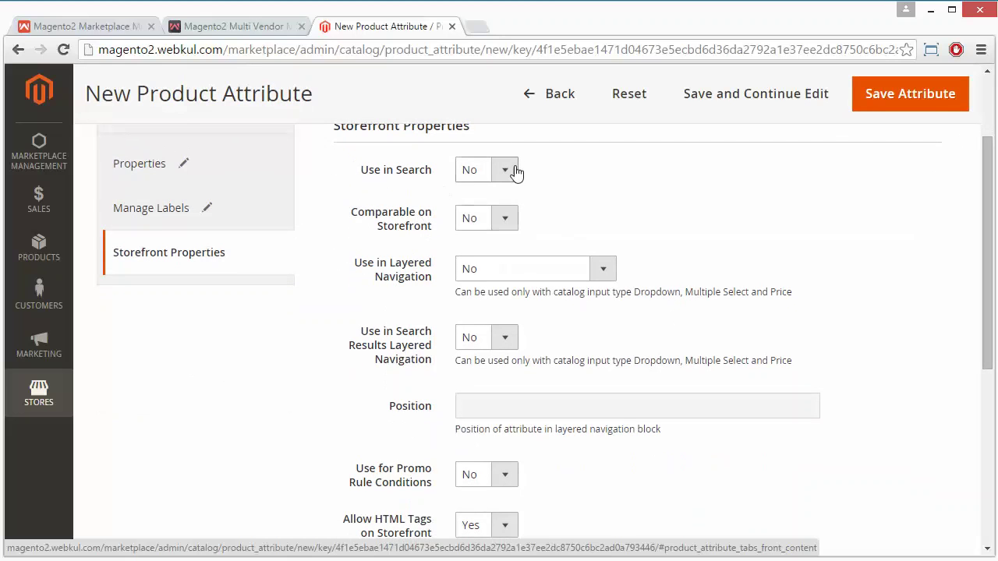
pyautogui.click(505, 170)
pyautogui.click(505, 170)
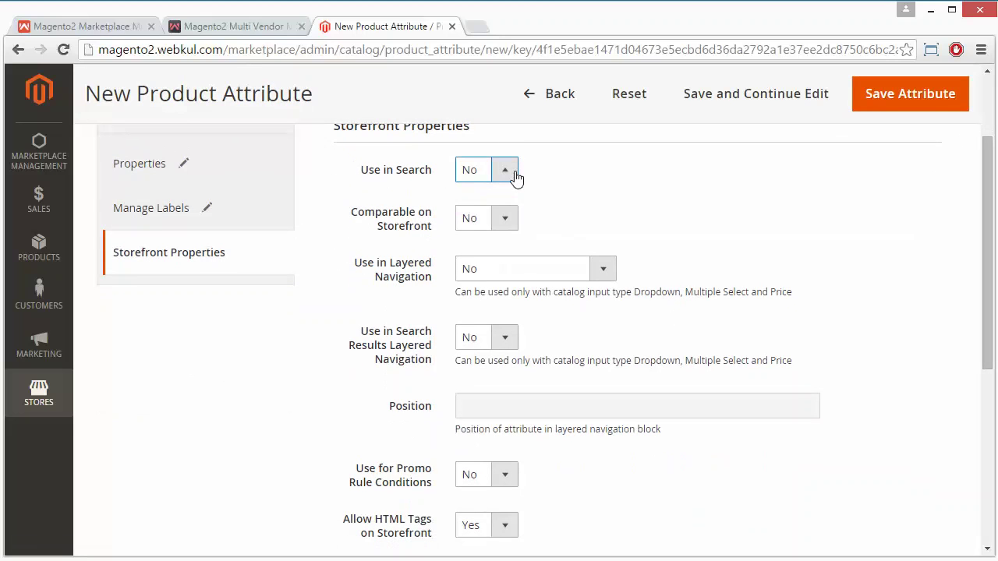
pyautogui.click(516, 176)
pyautogui.click(517, 177)
pyautogui.click(513, 217)
pyautogui.click(511, 217)
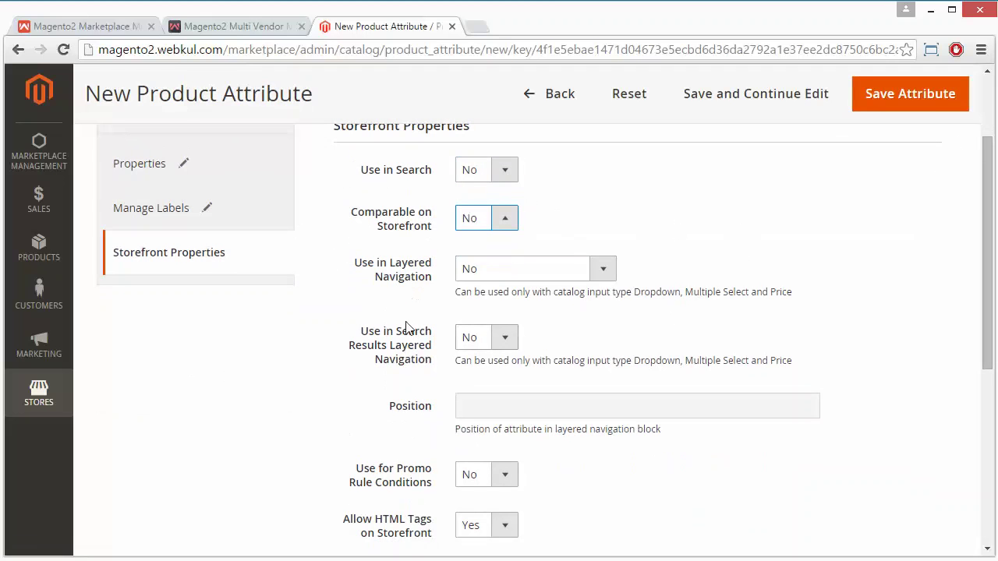
pyautogui.click(603, 269)
pyautogui.click(605, 270)
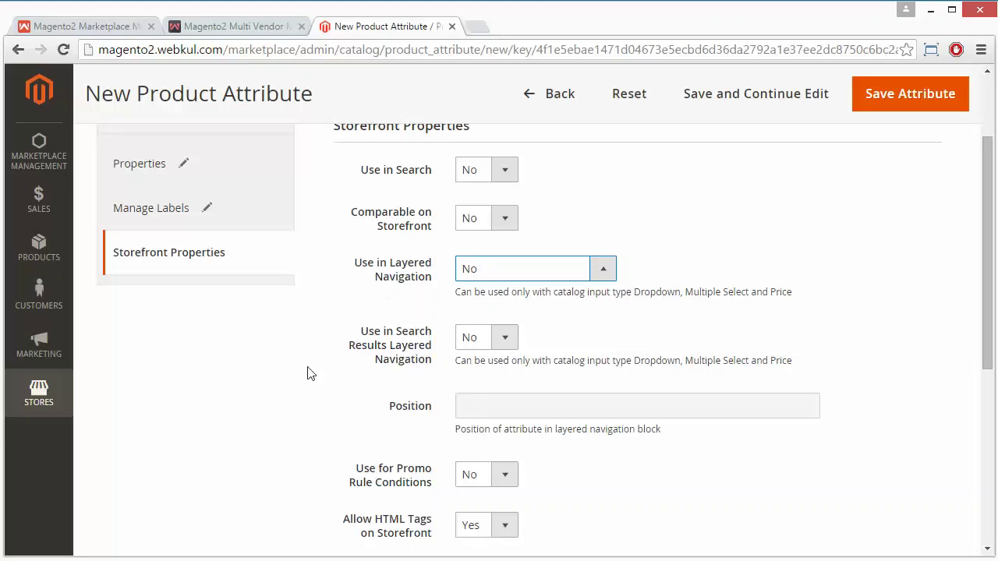
# Review the remaining storefront properties, from search results layered navigation down to sorting in product listing
pyautogui.scroll(-3, 303, 378)
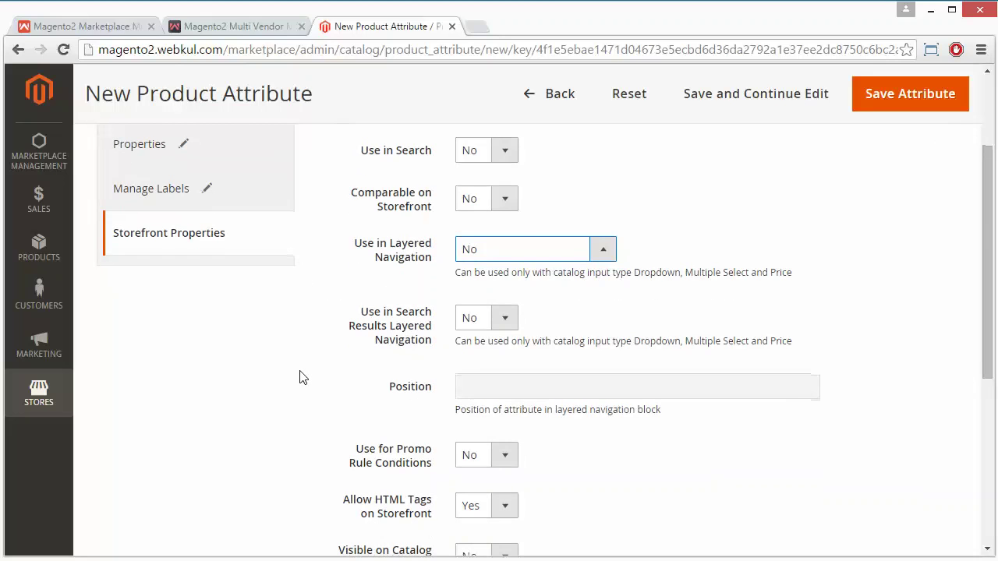
pyautogui.scroll(2, 303, 377)
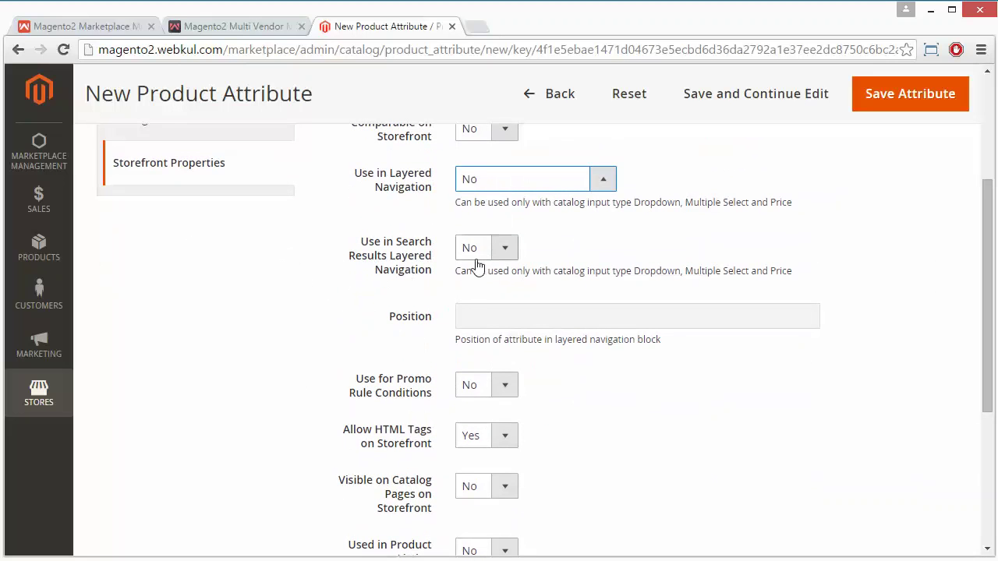
pyautogui.scroll(-2, 330, 348)
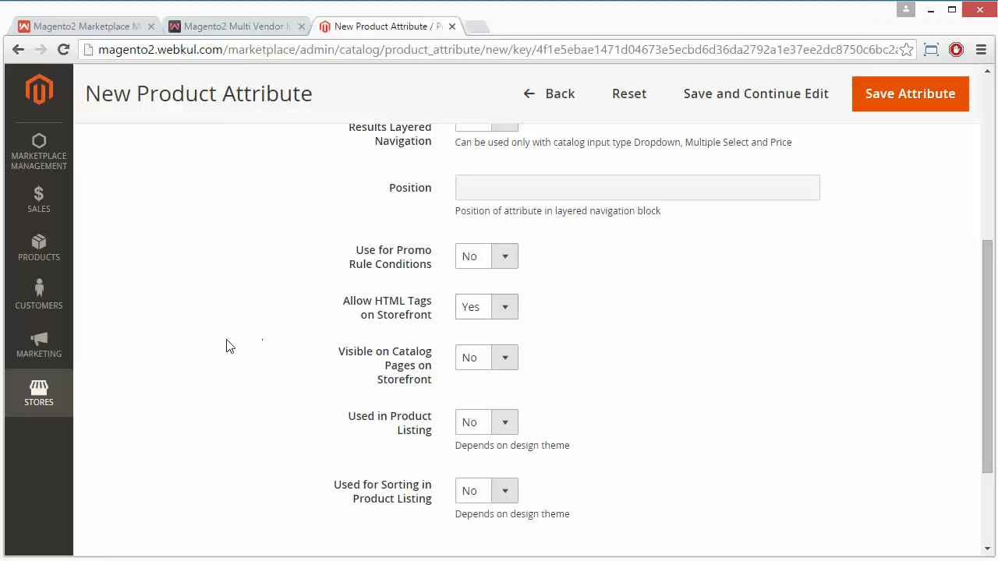
pyautogui.scroll(-2, 227, 346)
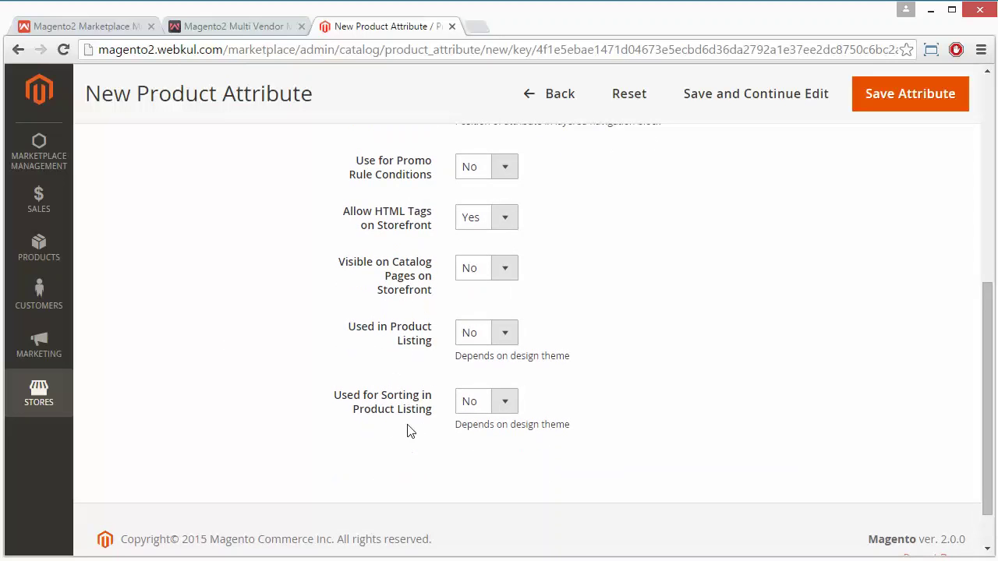
pyautogui.scroll(10, 201, 321)
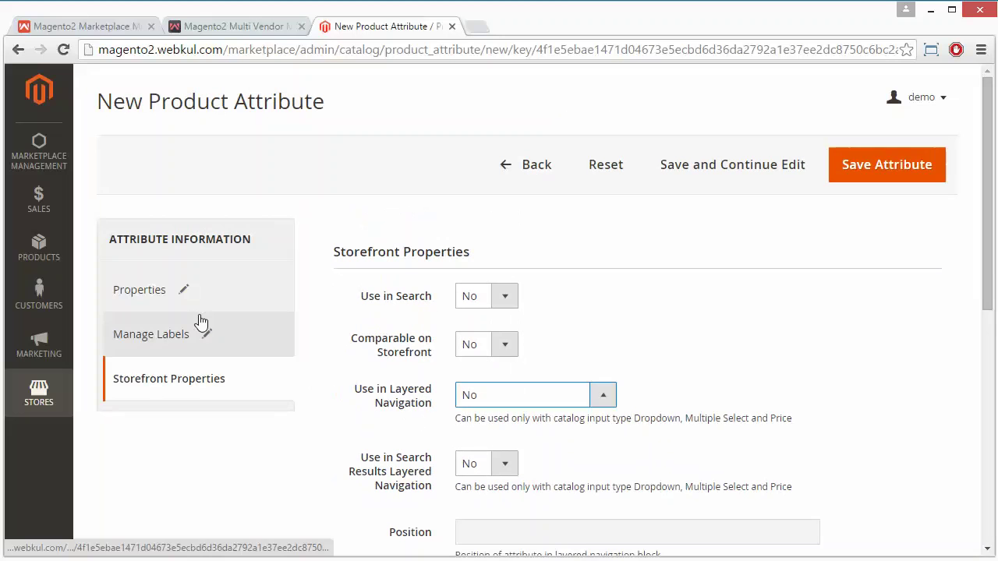
# Try to save the new attribute and check its options and attribute code for validation problems
pyautogui.click(862, 181)
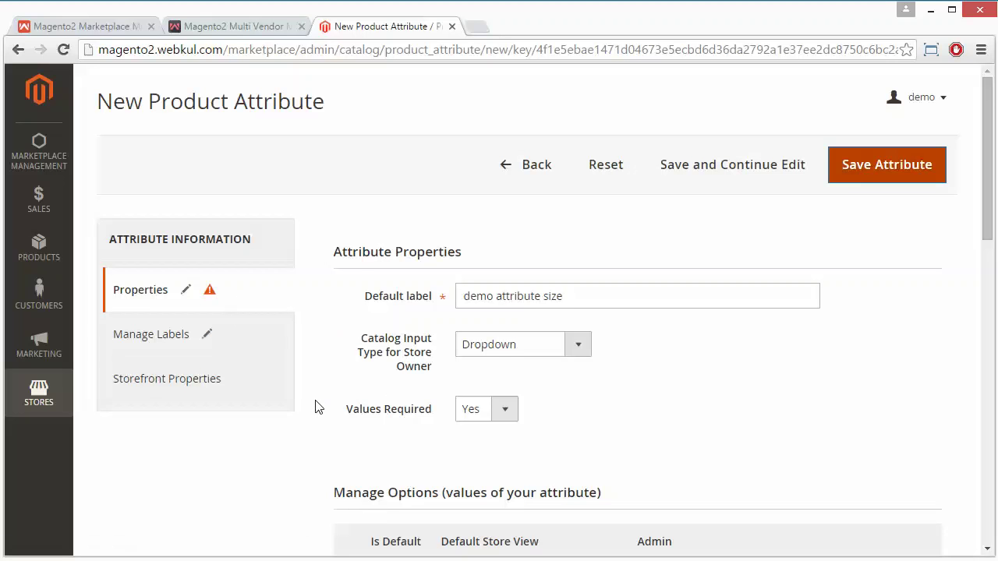
pyautogui.scroll(-3, 315, 407)
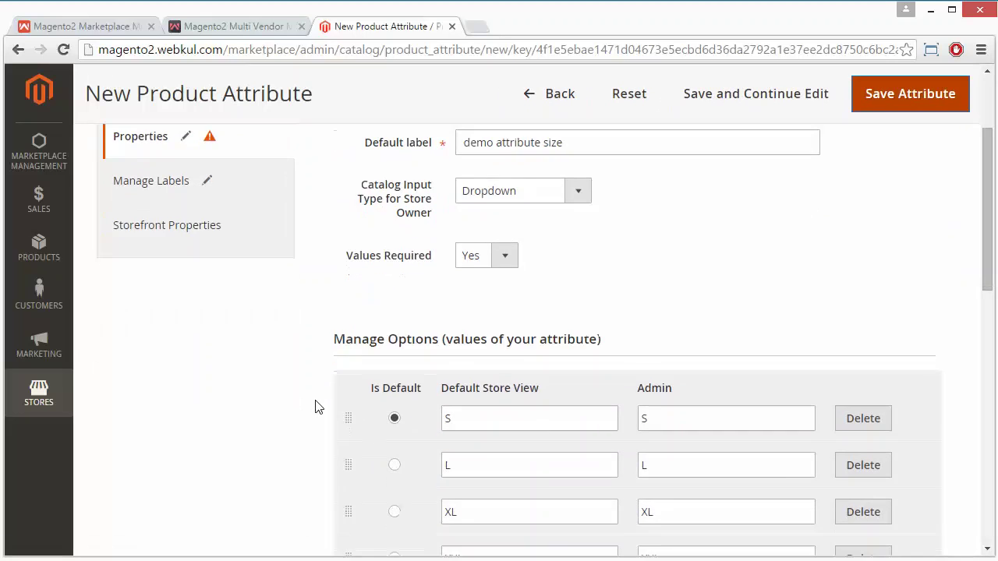
pyautogui.scroll(-4, 315, 407)
pyautogui.scroll(2, 316, 407)
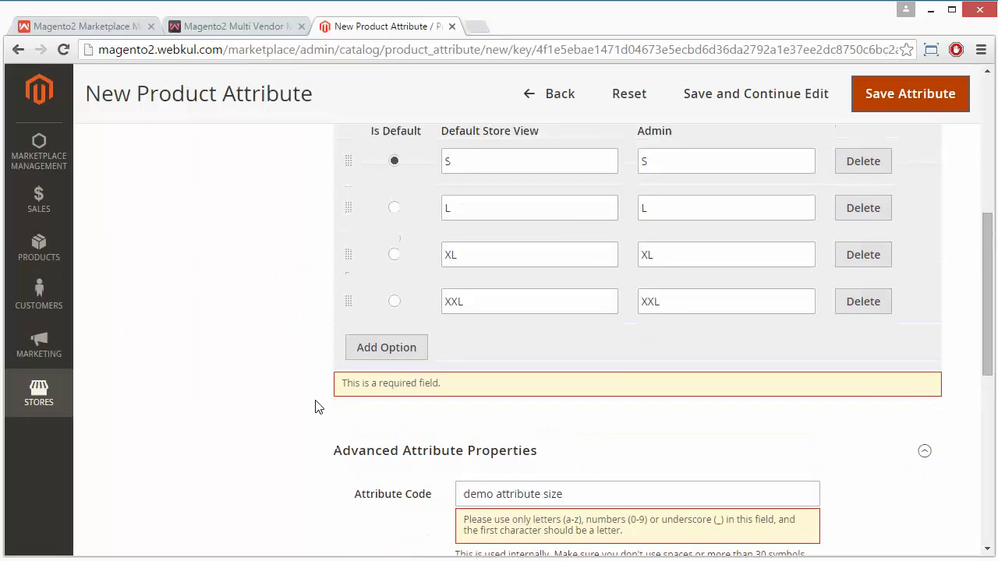
pyautogui.scroll(-1, 316, 407)
pyautogui.scroll(-1, 316, 407)
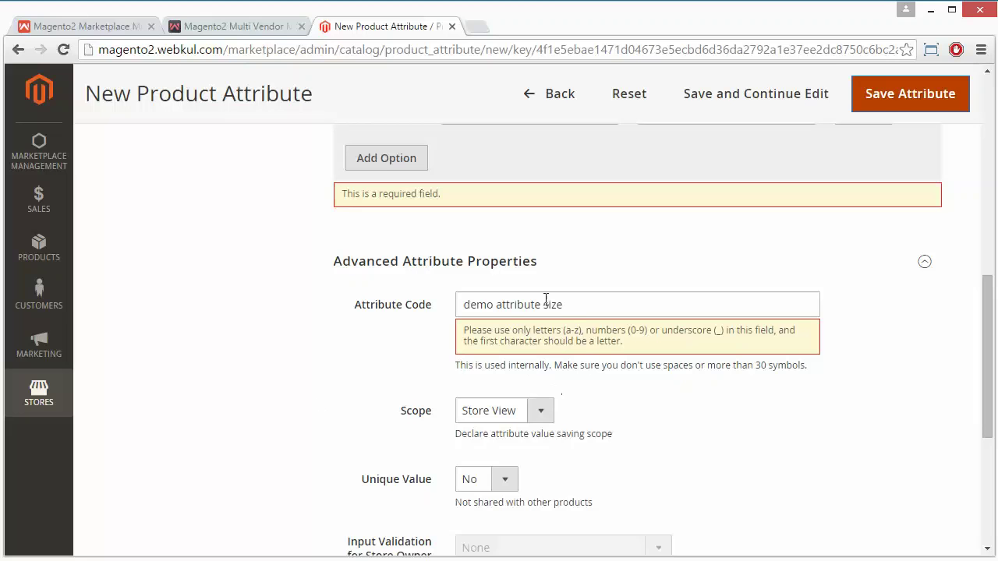
# Shorten the attribute code to demo, removing the spaces and extra words, and save the new attribute
pyautogui.click(571, 314)
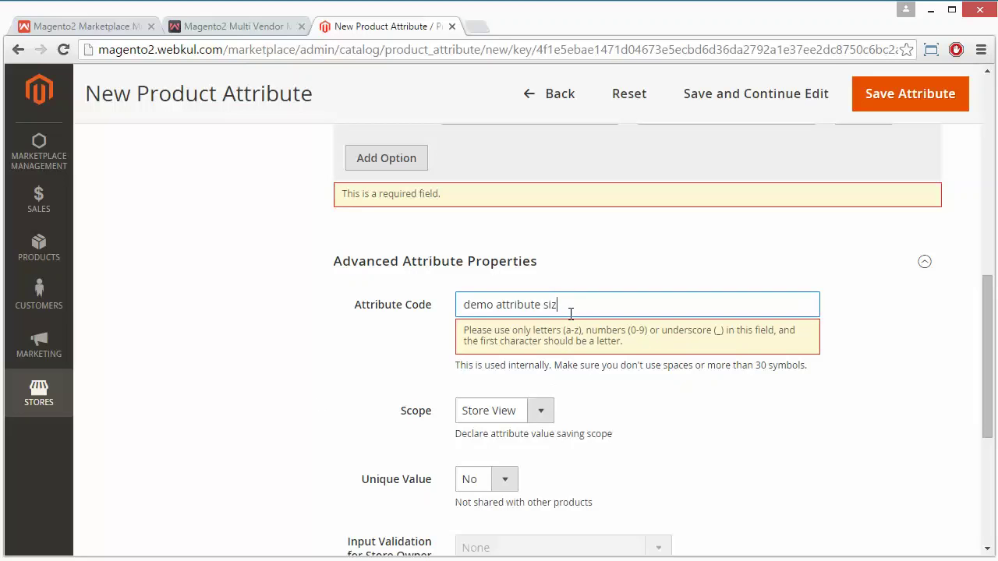
pyautogui.press('BackSpace')
pyautogui.press('BackSpace')
pyautogui.press('BackSpace')
pyautogui.press('BackSpace')
pyautogui.press('BackSpace')
pyautogui.press('BackSpace')
pyautogui.press('BackSpace')
pyautogui.press('BackSpace')
pyautogui.press('BackSpace')
pyautogui.press('BackSpace')
pyautogui.press('BackSpace')
pyautogui.press('BackSpace')
pyautogui.press('BackSpace')
pyautogui.press('BackSpace')
pyautogui.press('BackSpace')
pyautogui.press('BackSpace')
pyautogui.press('BackSpace')
pyautogui.press('BackSpace')
pyautogui.scroll(10, 320, 264)
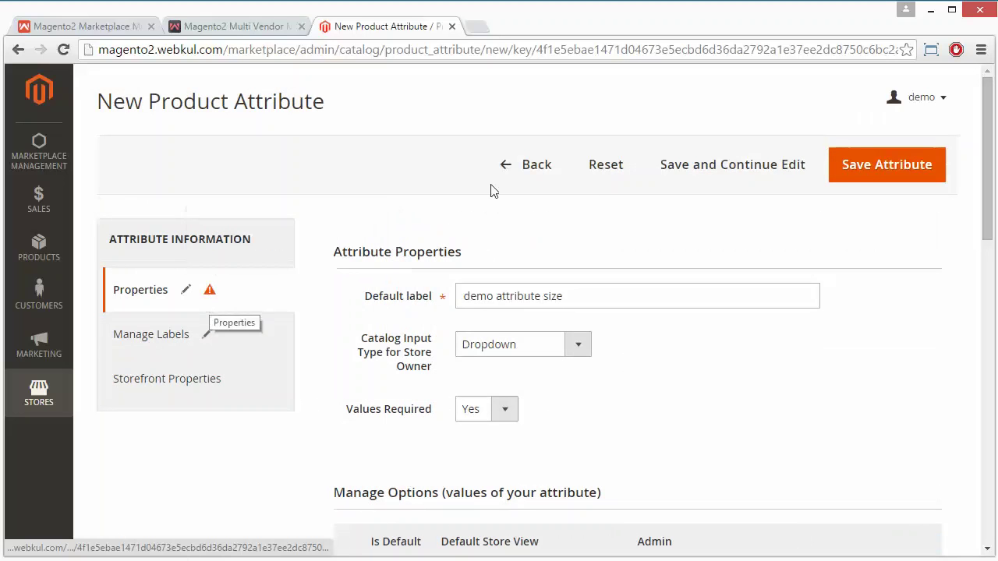
pyautogui.click(871, 173)
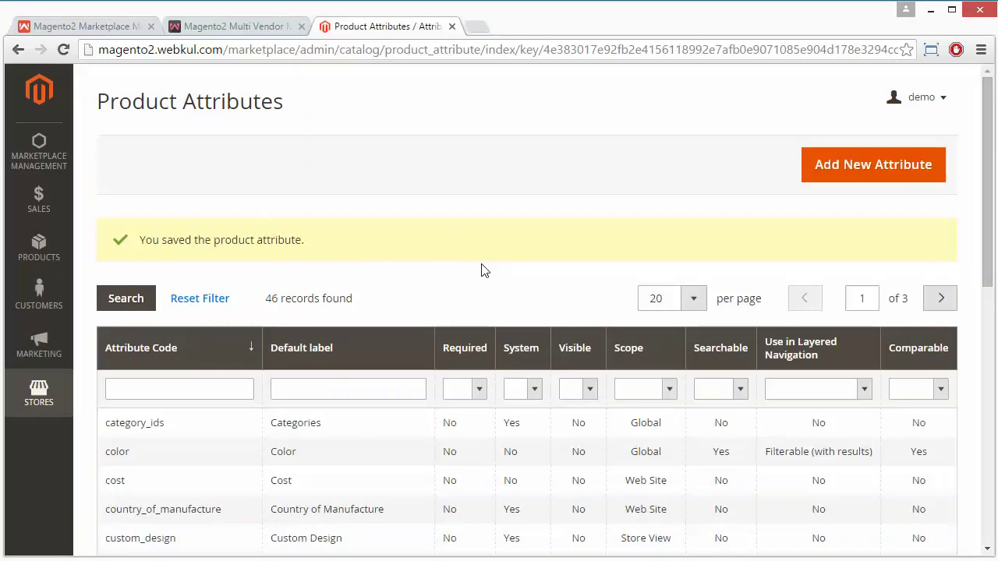
# Look through the product attributes list for the saved demo attribute and its column settings
pyautogui.scroll(-2, 482, 271)
pyautogui.scroll(-3, 482, 270)
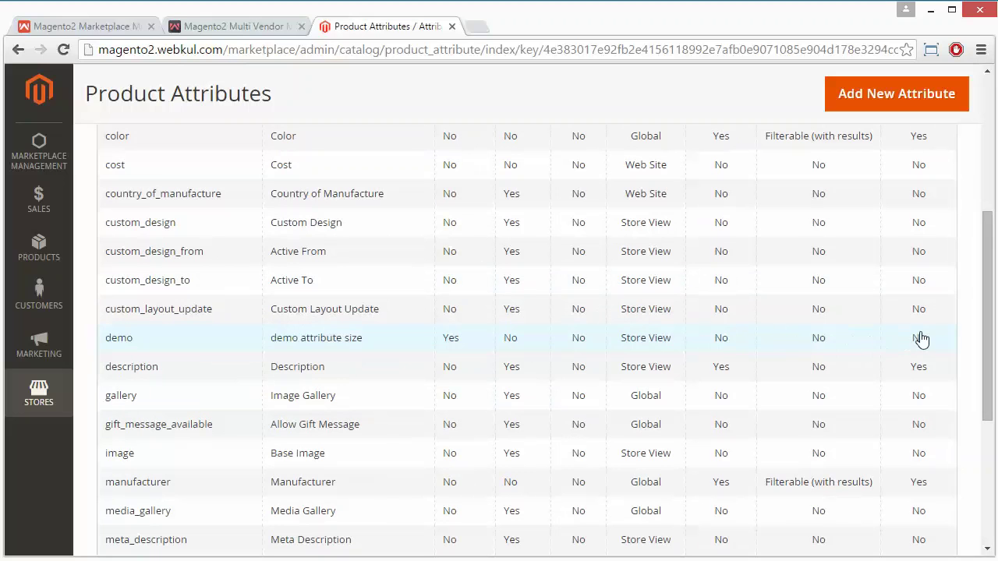
pyautogui.scroll(4, 458, 372)
pyautogui.scroll(-4, 458, 372)
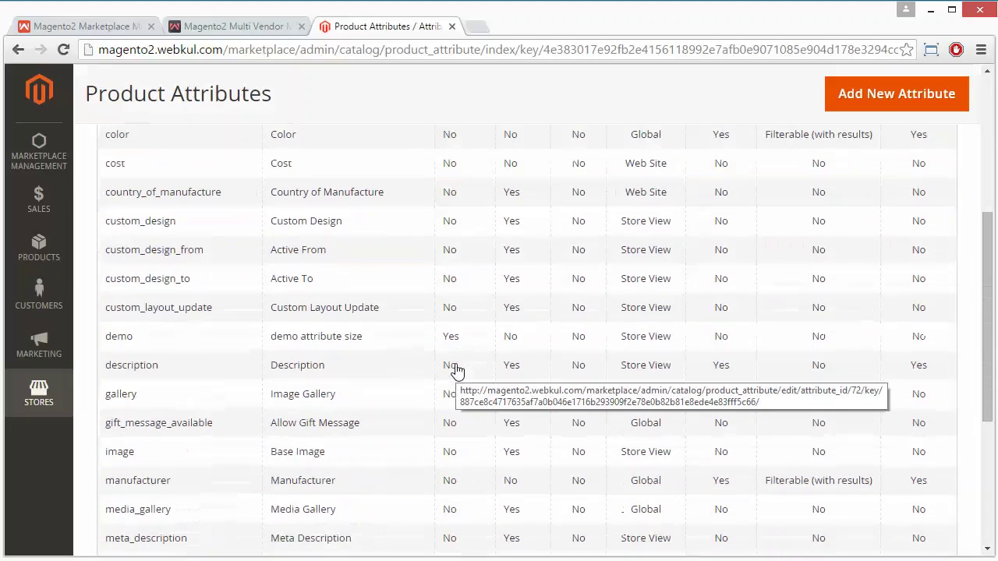
pyautogui.scroll(4, 458, 372)
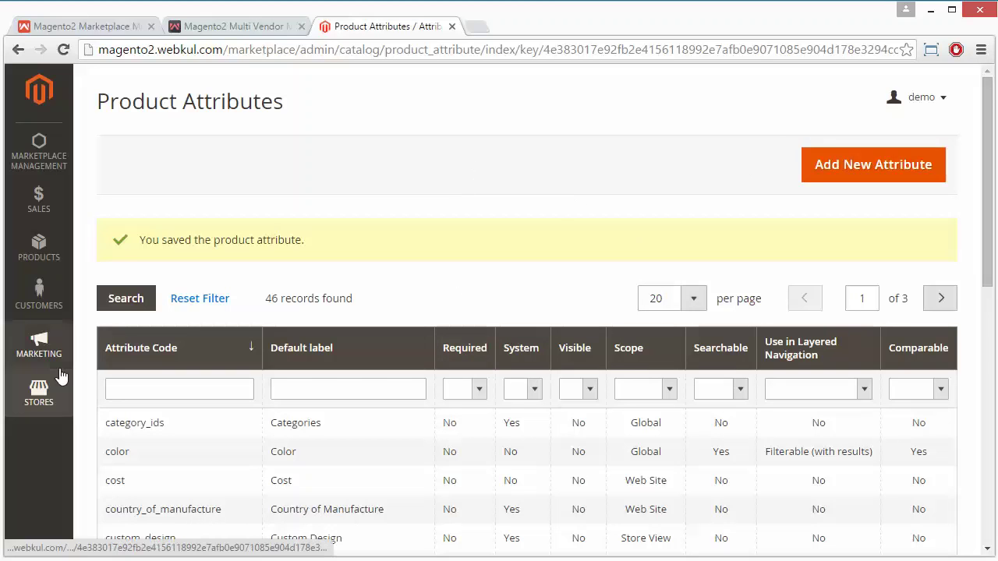
# Create and save a new attribute set named demo attribute set, based on Default
pyautogui.click(36, 398)
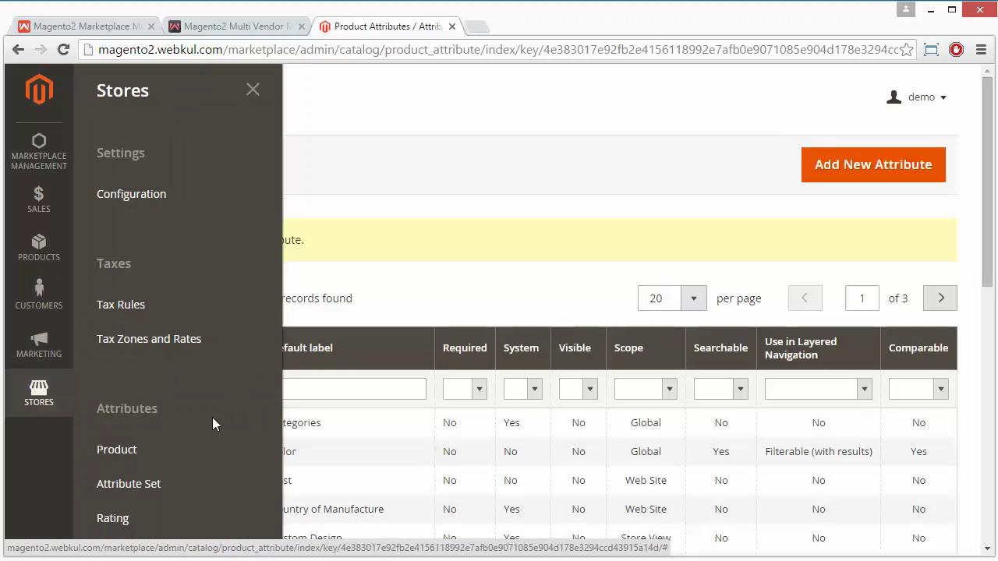
pyautogui.click(133, 487)
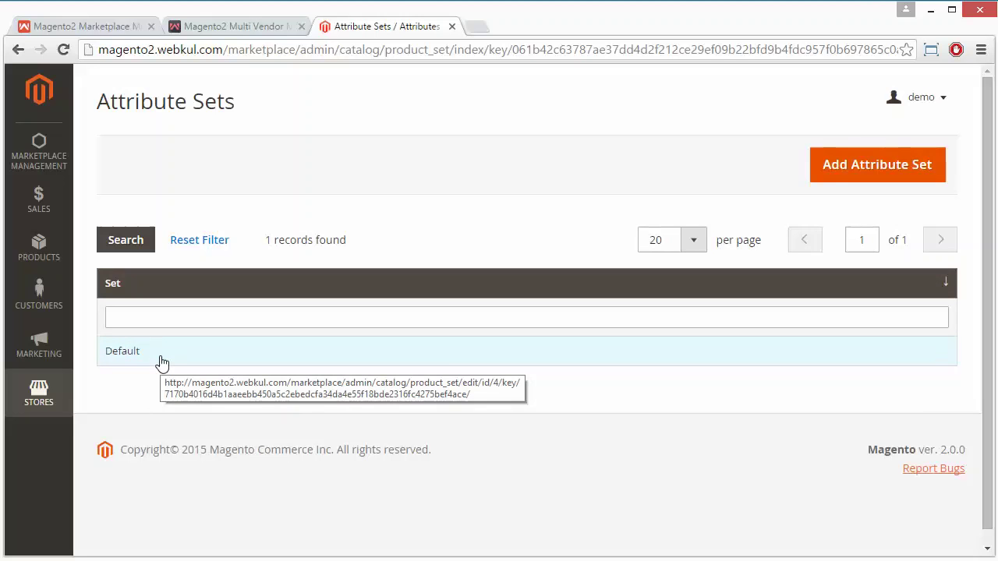
pyautogui.click(837, 172)
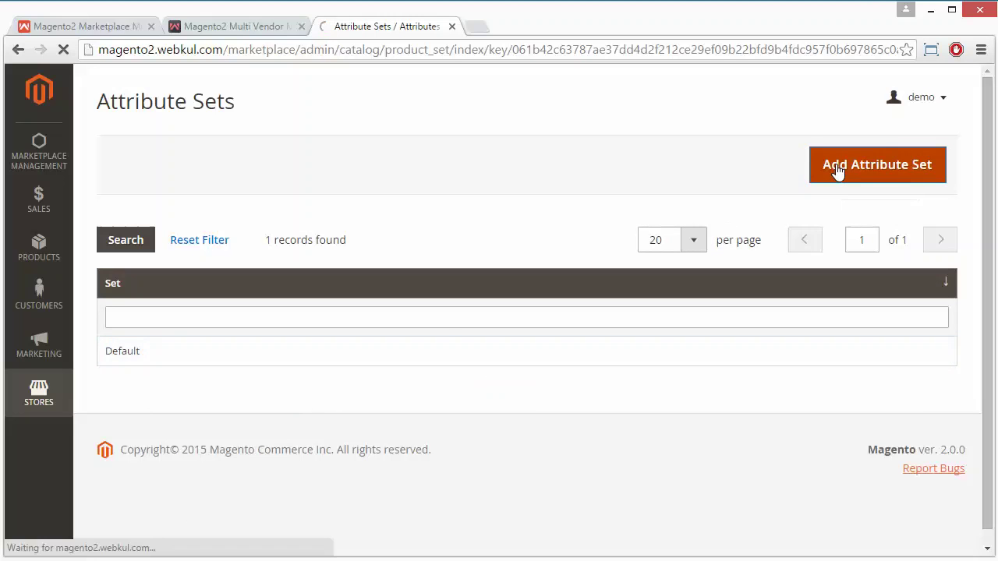
pyautogui.click(477, 274)
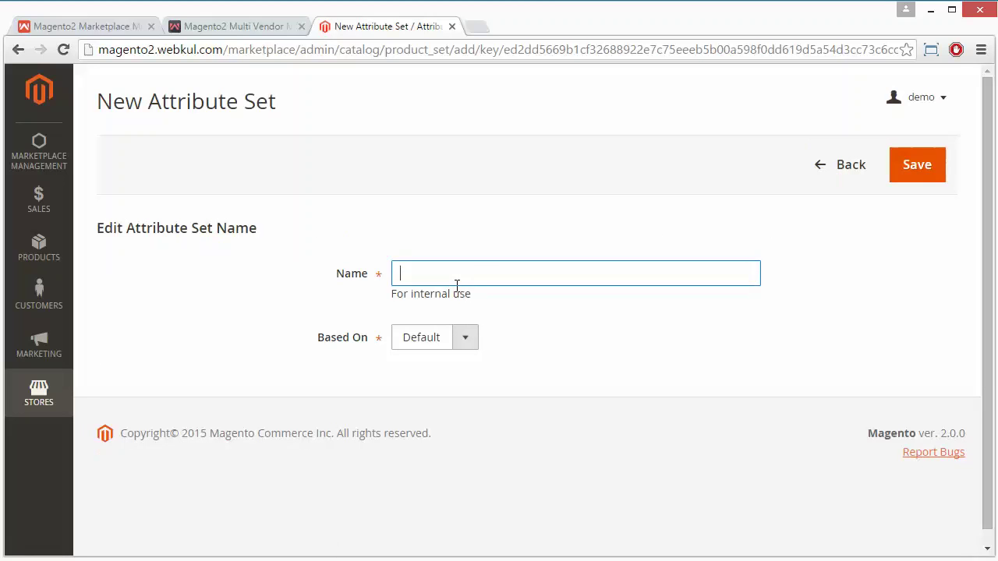
pyautogui.write('demo attribute set')
pyautogui.click(469, 344)
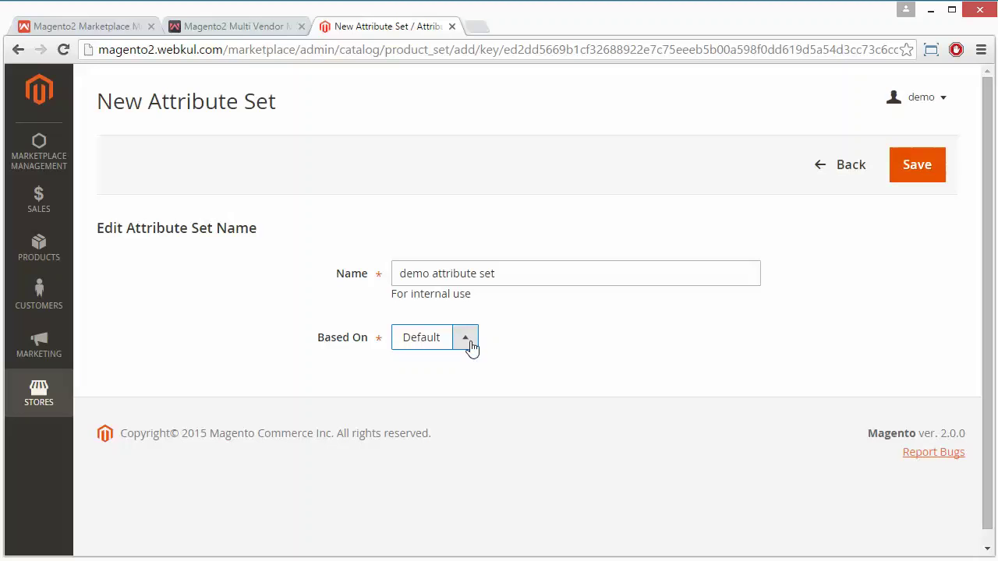
pyautogui.click(925, 163)
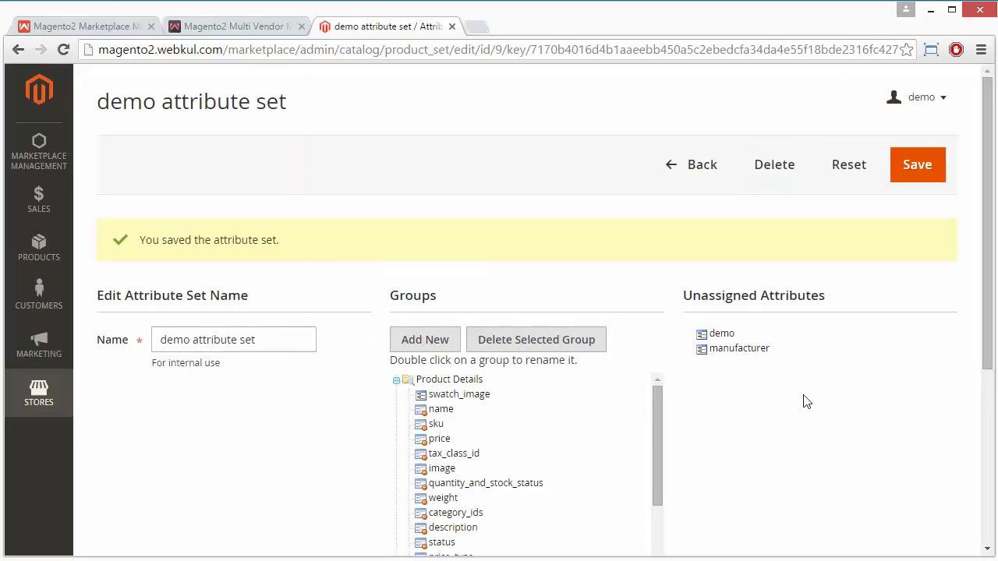
# Assign the demo attribute to the Product Details group between price and tax_class_id, and save the attribute set
pyautogui.scroll(-1, 807, 395)
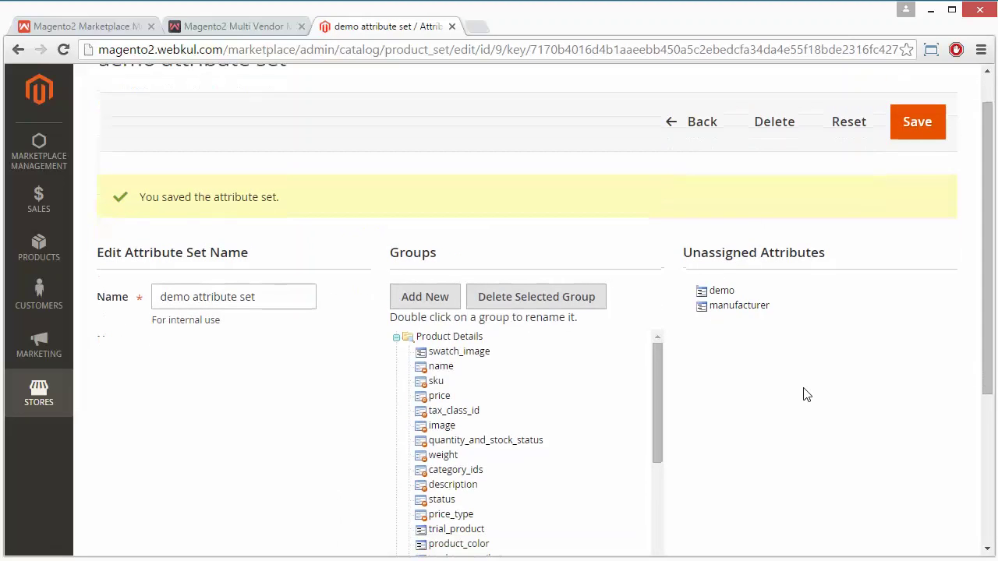
pyautogui.scroll(-2, 807, 395)
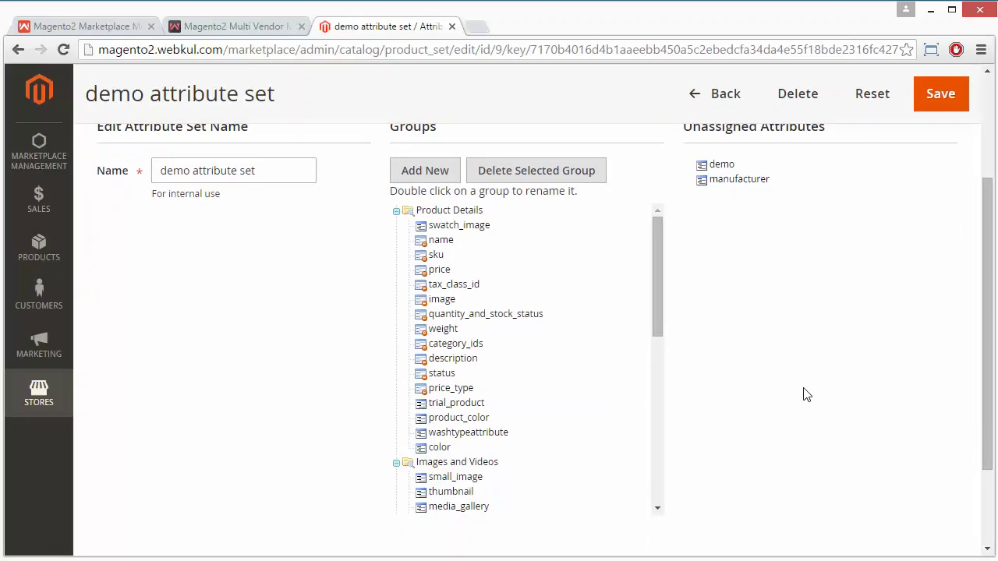
pyautogui.scroll(1, 807, 393)
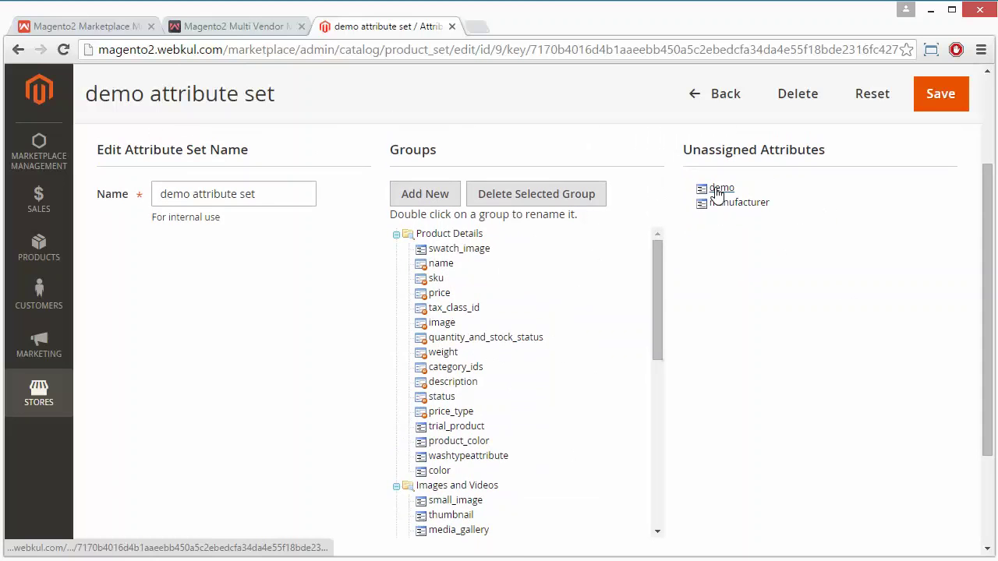
pyautogui.moveTo(718, 194); pyautogui.dragTo(592, 307)
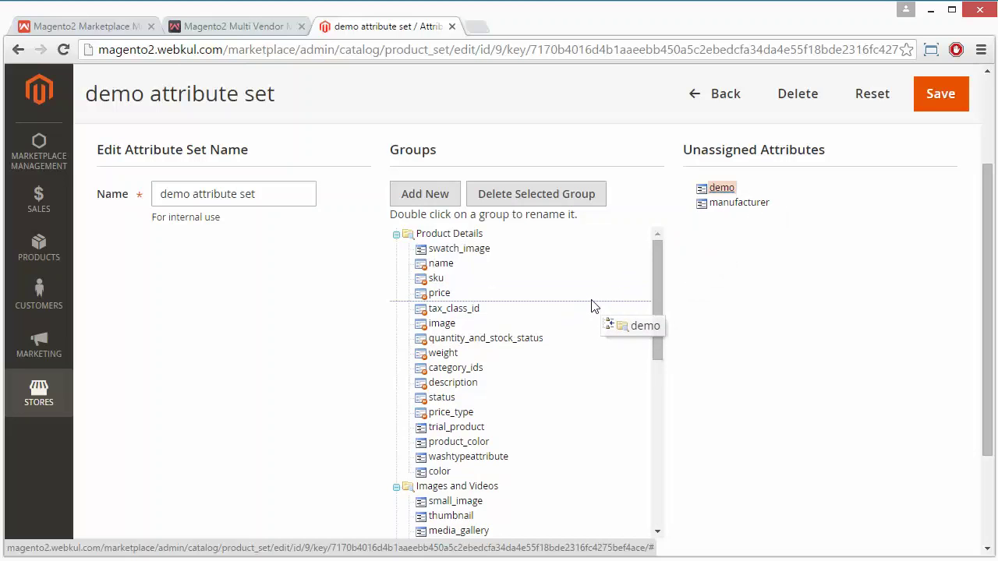
pyautogui.moveTo(592, 307); pyautogui.dragTo(592, 306)
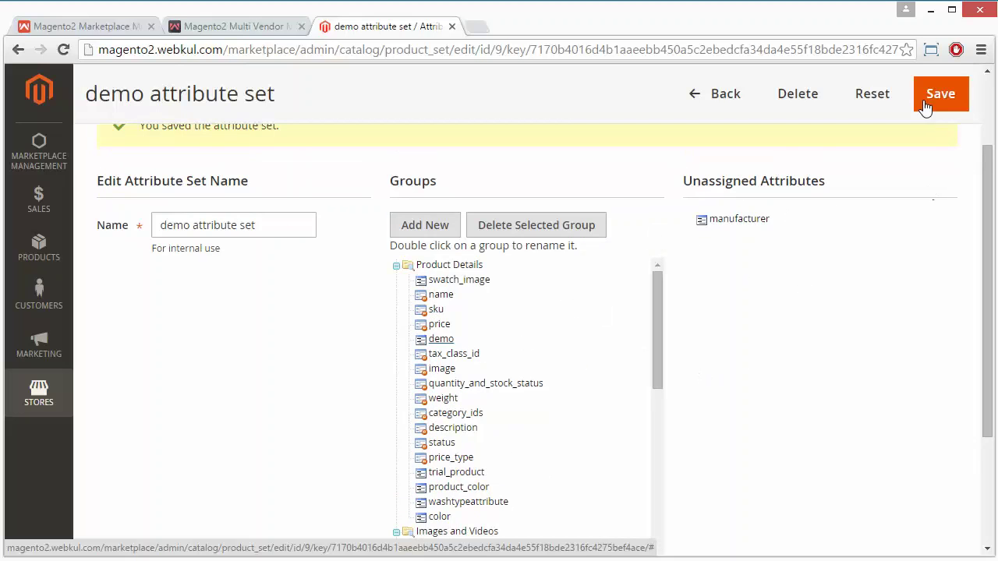
pyautogui.click(926, 108)
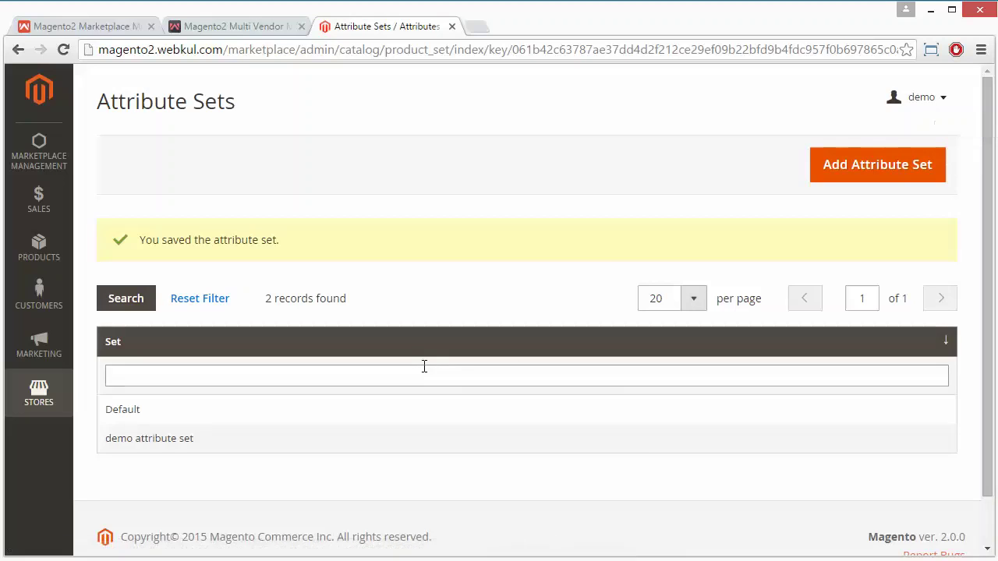
# Open demo attribute set from the attribute sets list and delete it, confirming the removal
pyautogui.scroll(-2, 425, 366)
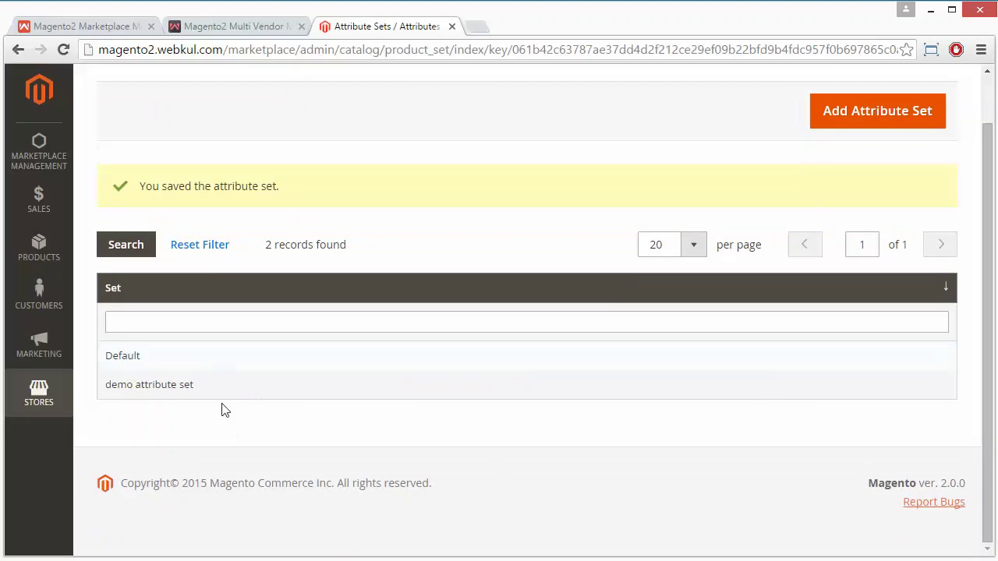
pyautogui.click(291, 392)
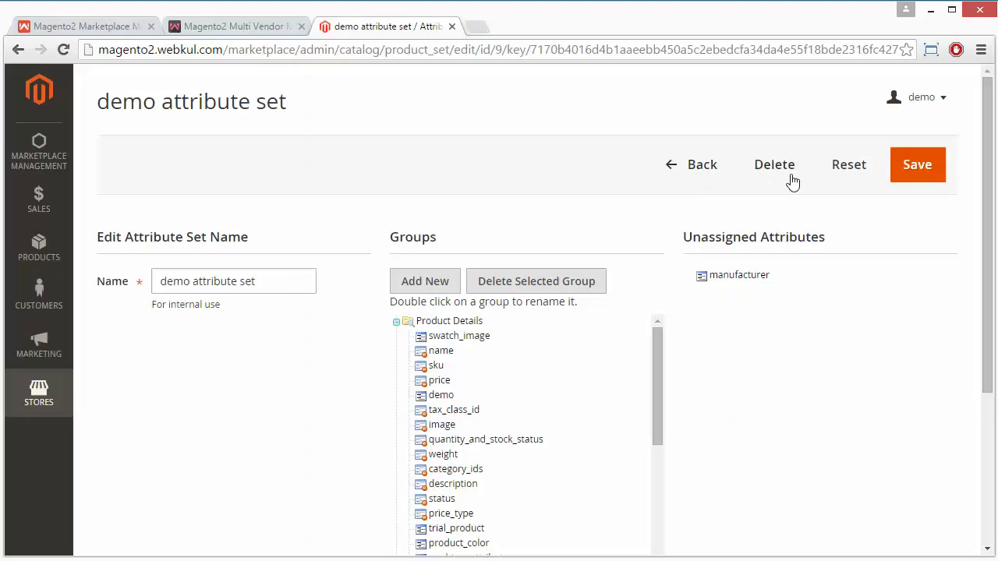
pyautogui.click(780, 170)
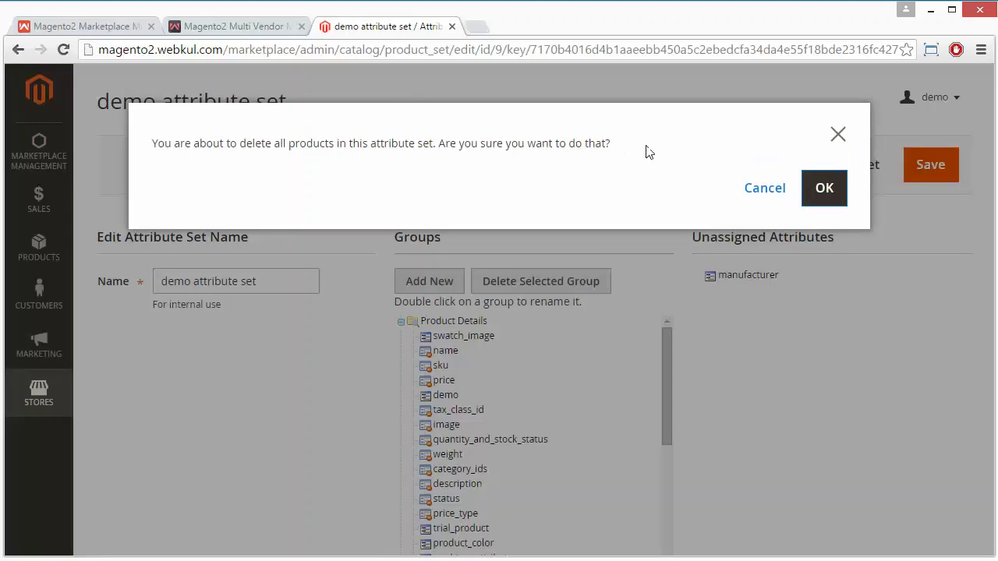
pyautogui.click(824, 189)
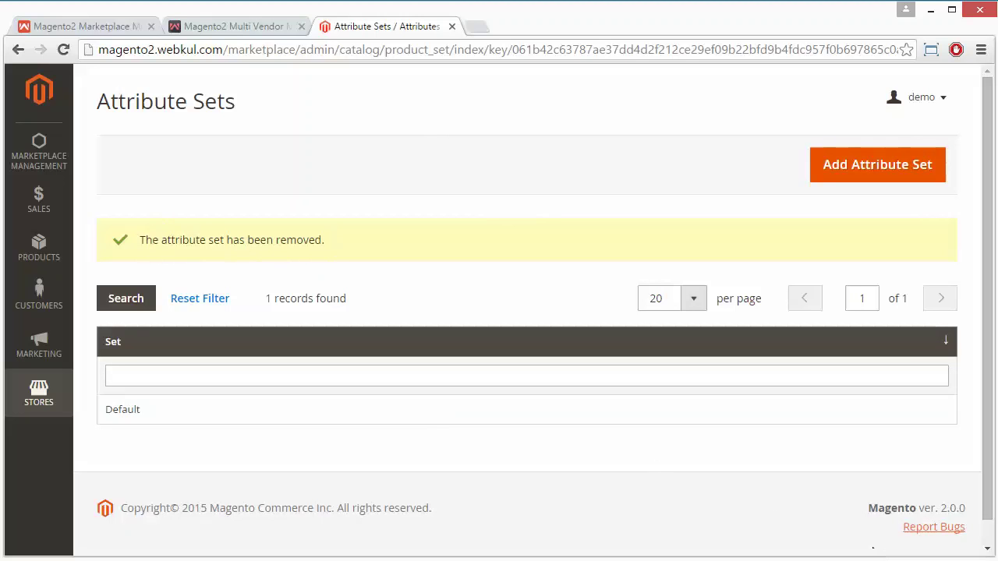
# Switch to the Magento2 Marketplace Multi Vendor Module page on the Webkul store
pyautogui.click(118, 28)
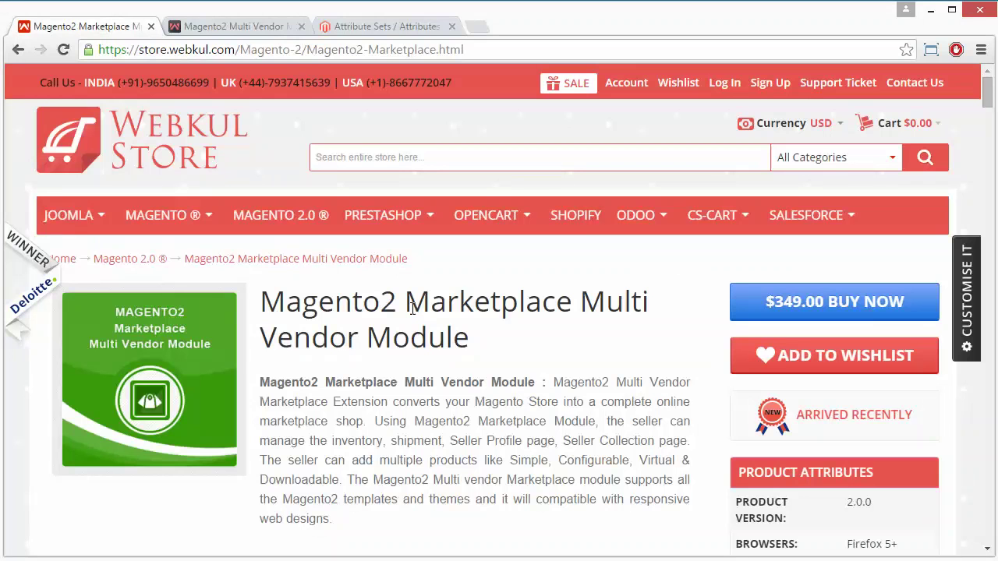